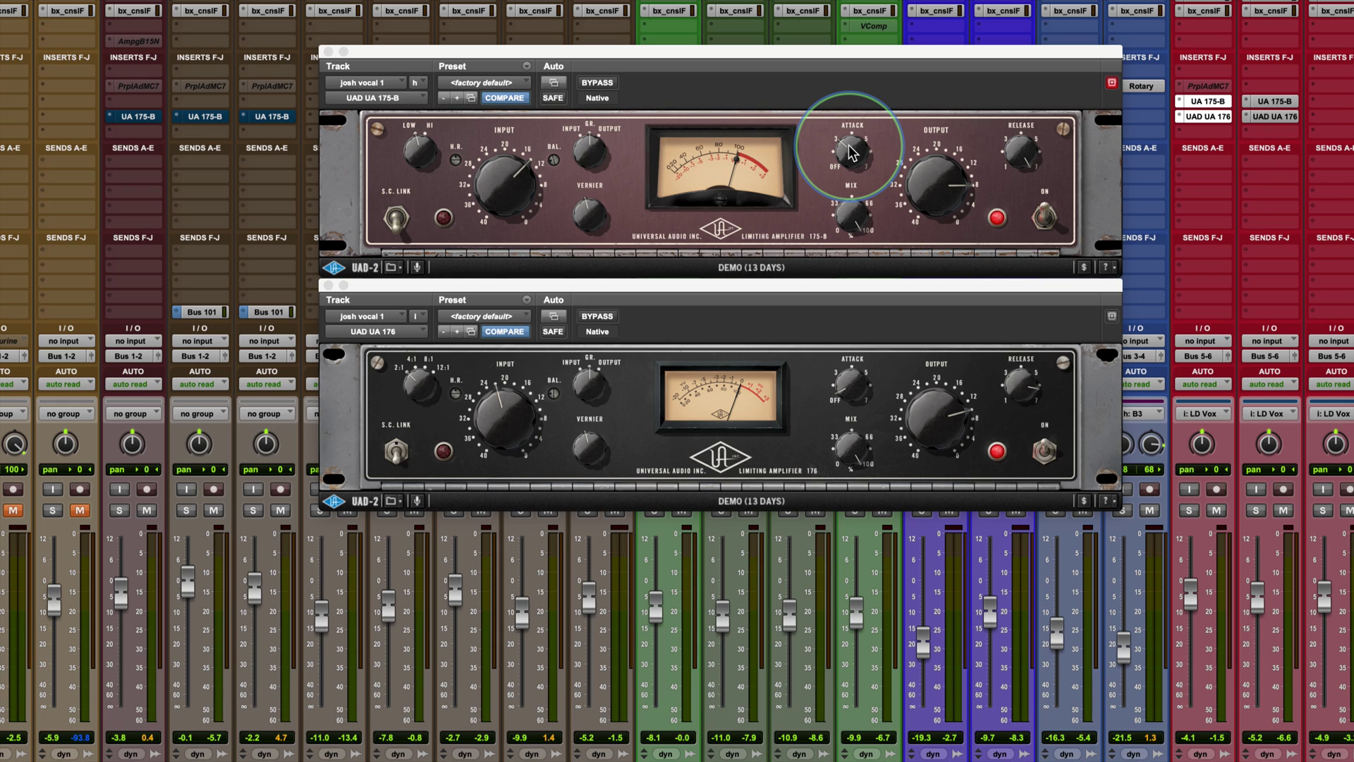
{"action": "left_click", "coordinate": [852, 152]}
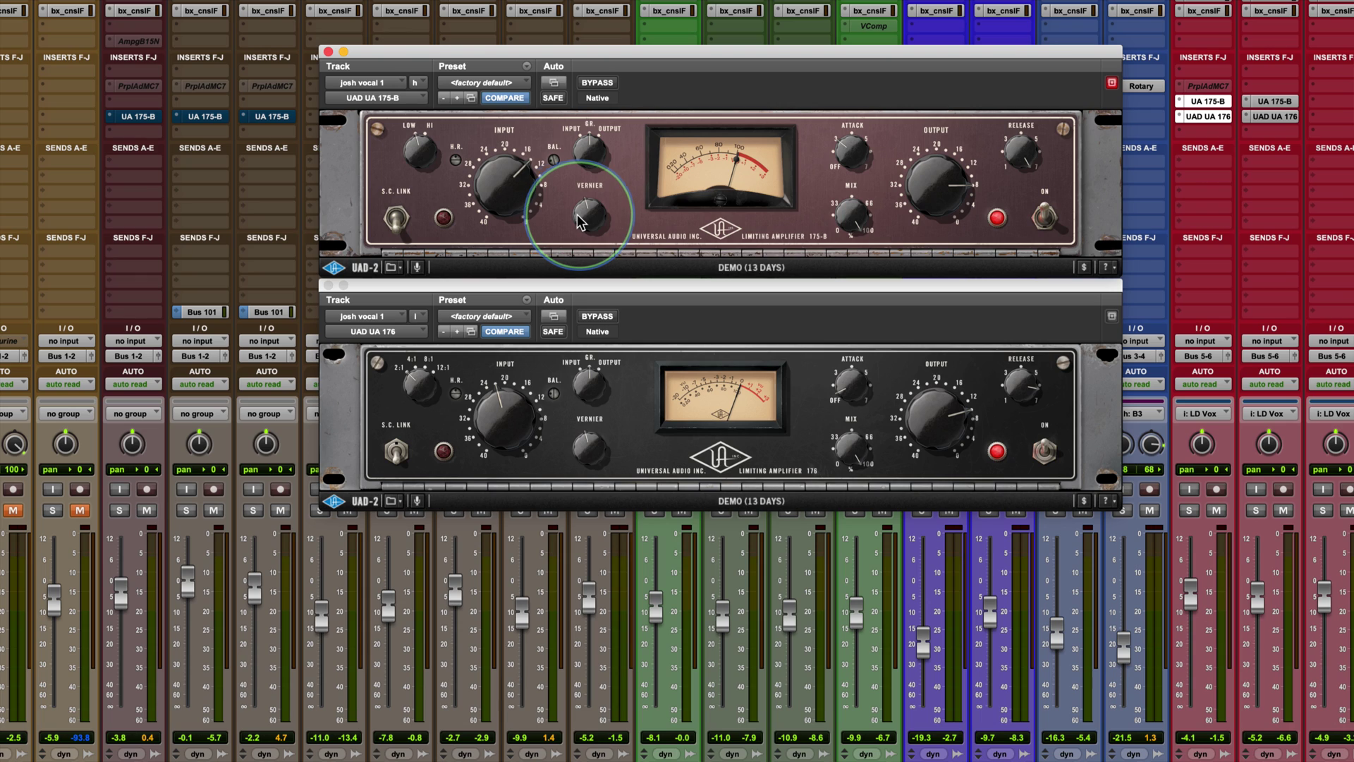
{"action": "left_click_drag", "start_coordinate": [523, 155], "coordinate": [522, 185]}
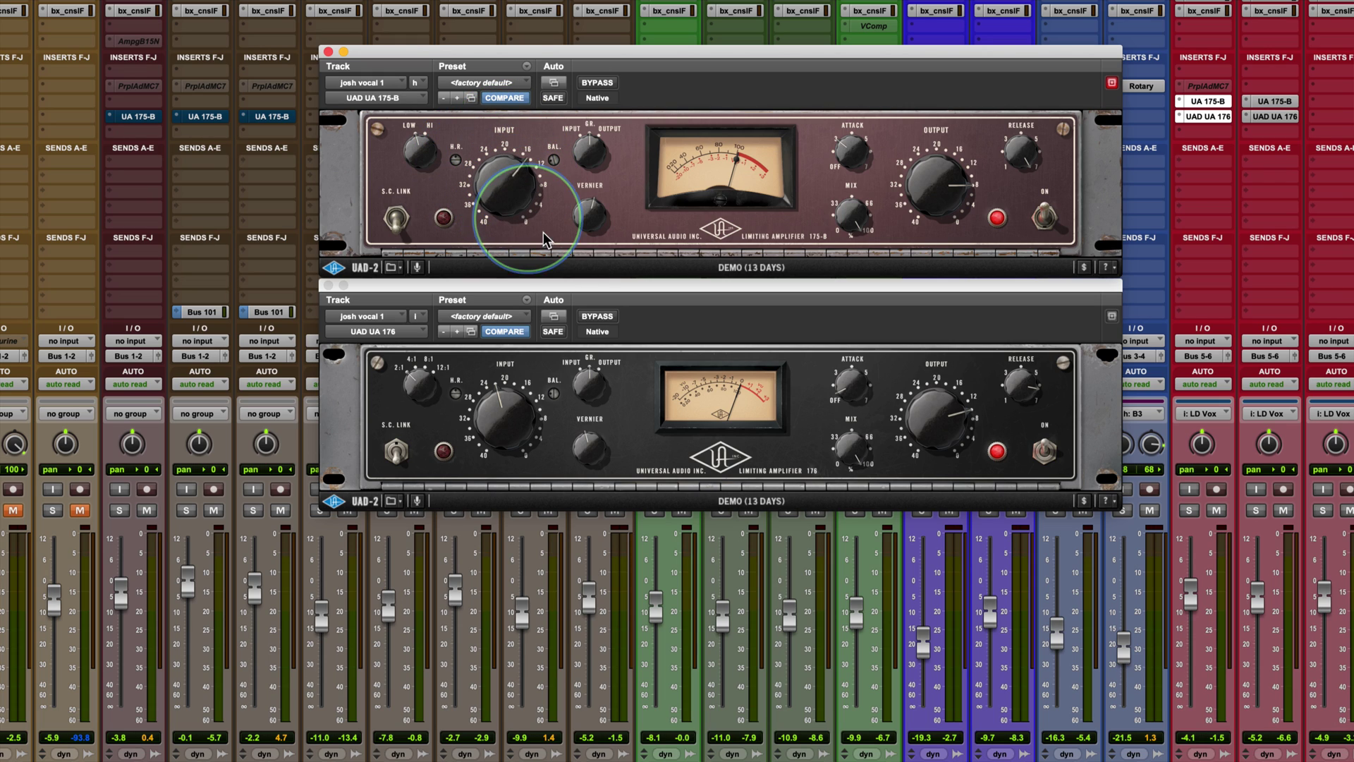
{"action": "left_click_drag", "start_coordinate": [532, 206], "coordinate": [523, 187]}
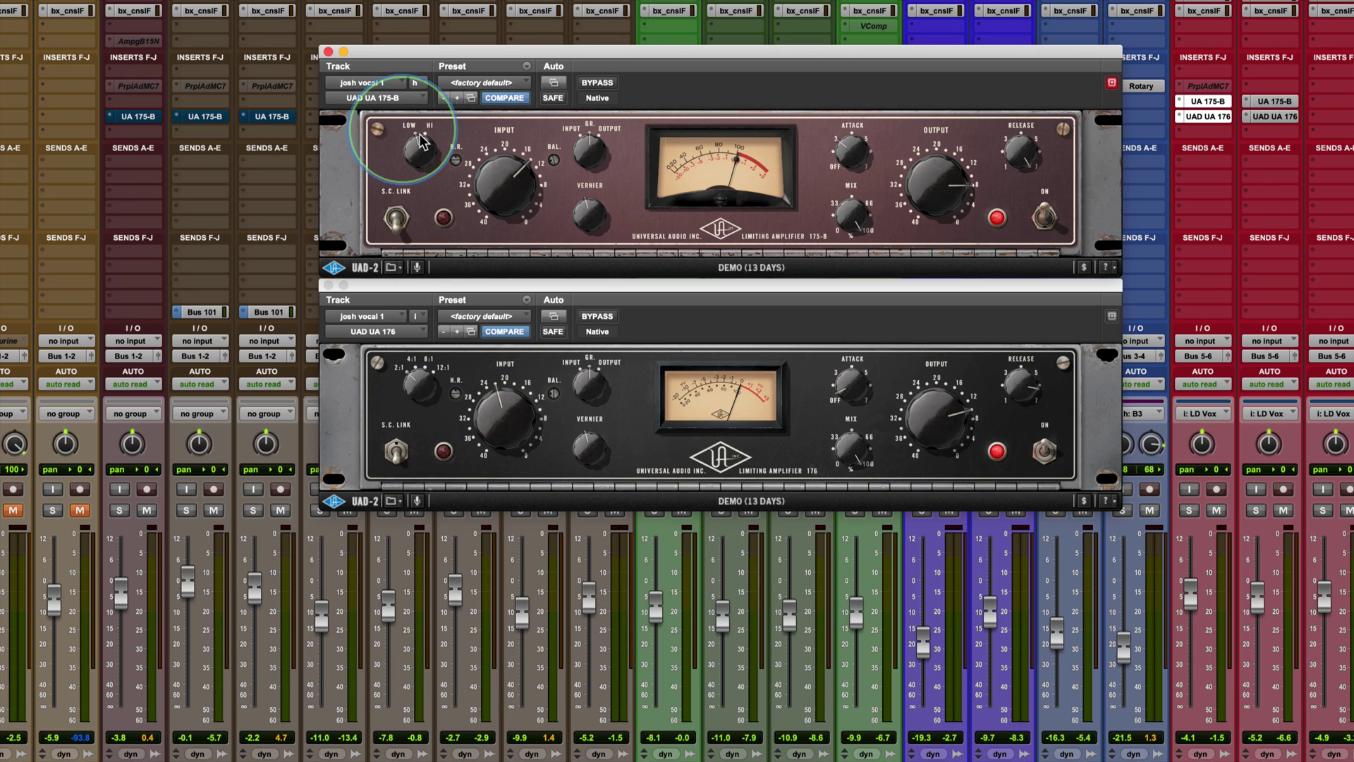
{"action": "left_click", "coordinate": [416, 393]}
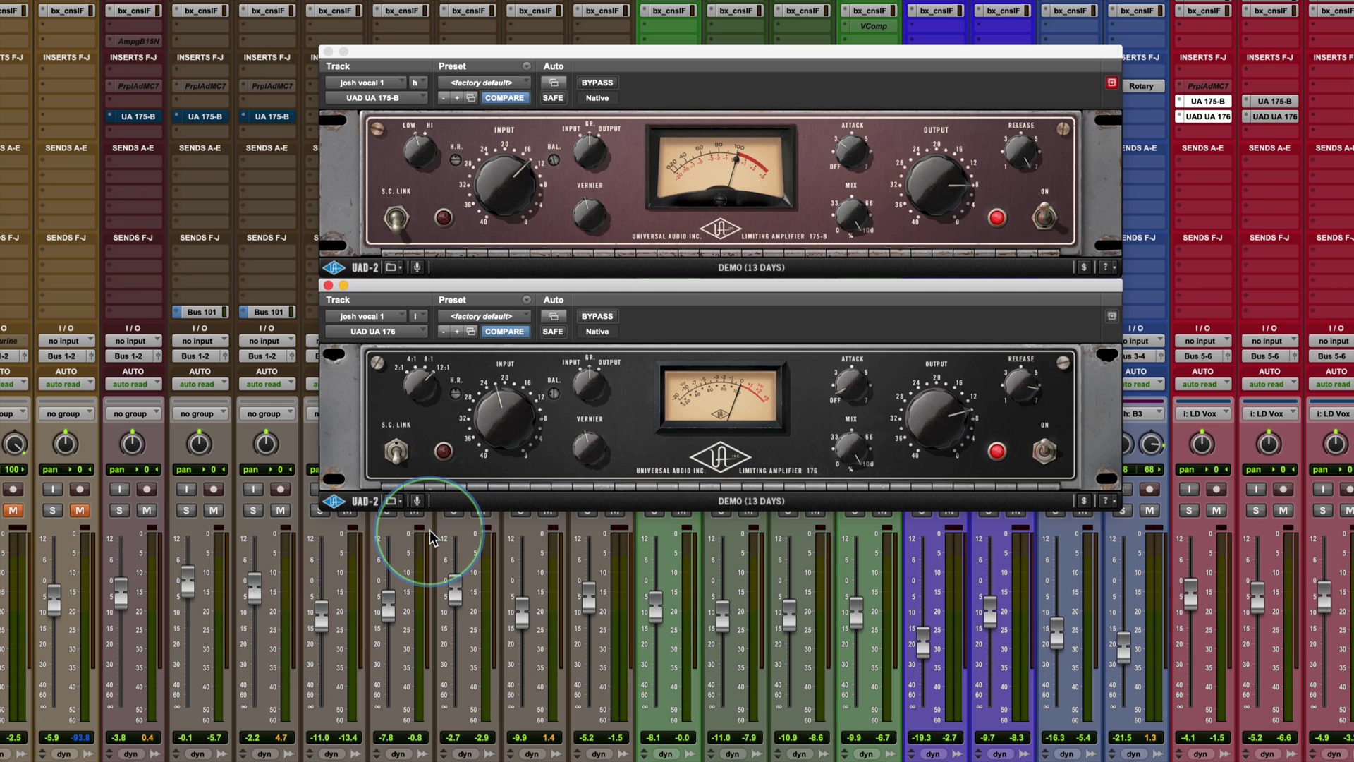
{"action": "left_click", "coordinate": [396, 444]}
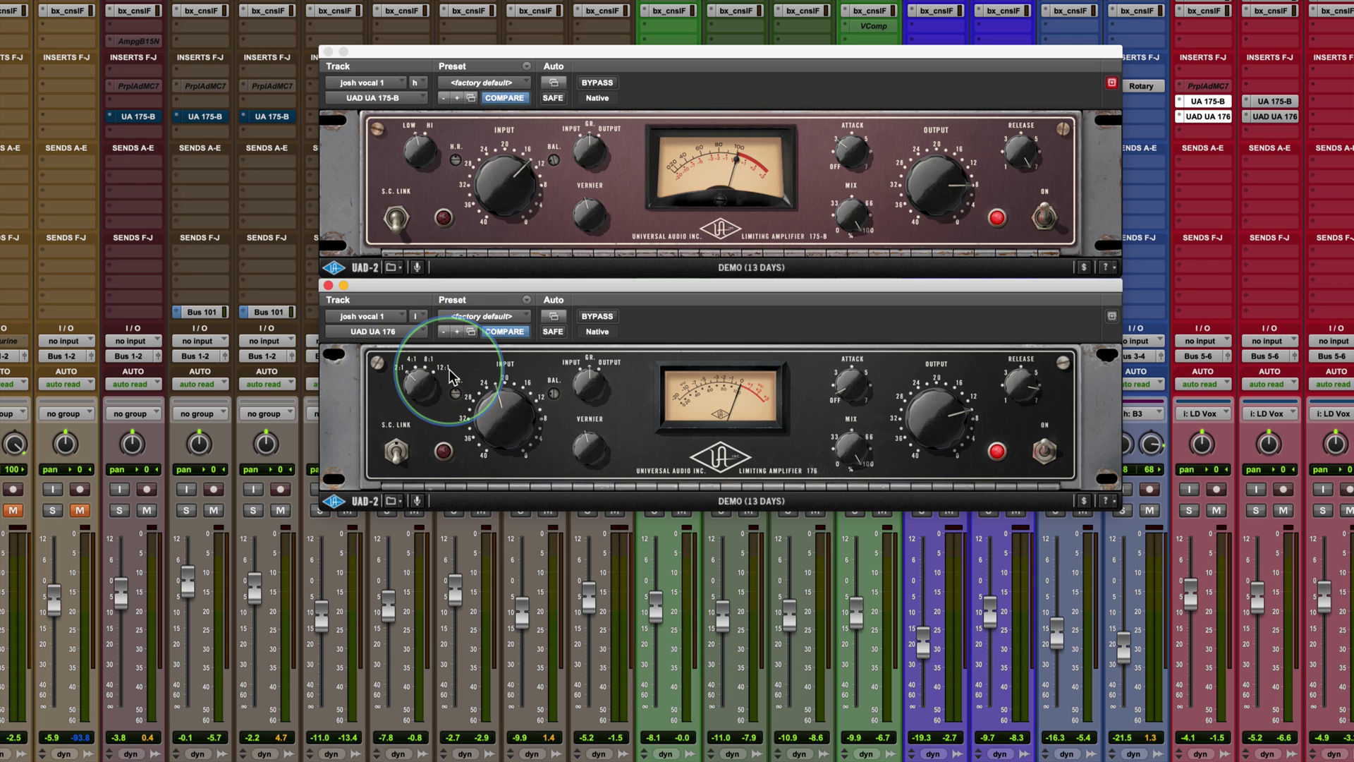
Bypass the UA 176 limiter on the lead vocal and move playback to the first verse memory location.
{"action": "left_click", "coordinate": [598, 317]}
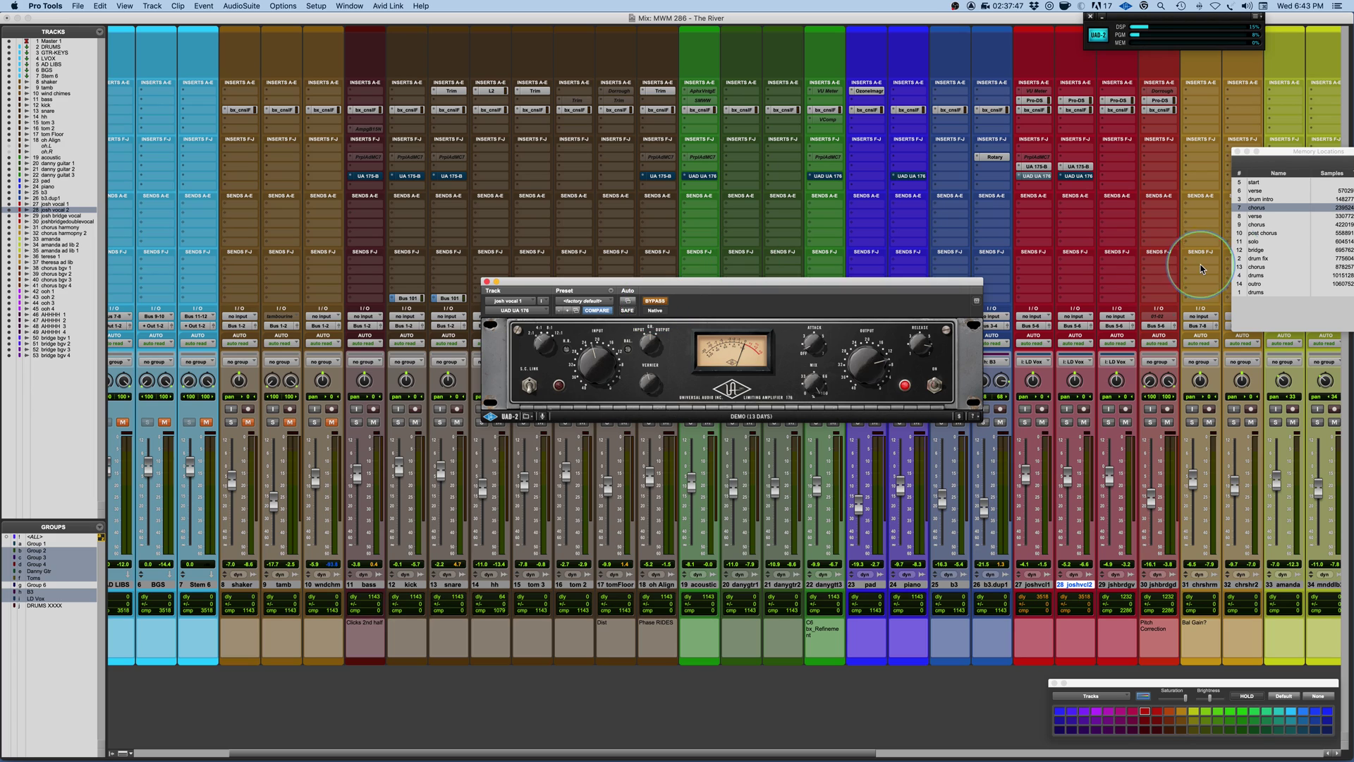
{"action": "left_click", "coordinate": [1273, 190]}
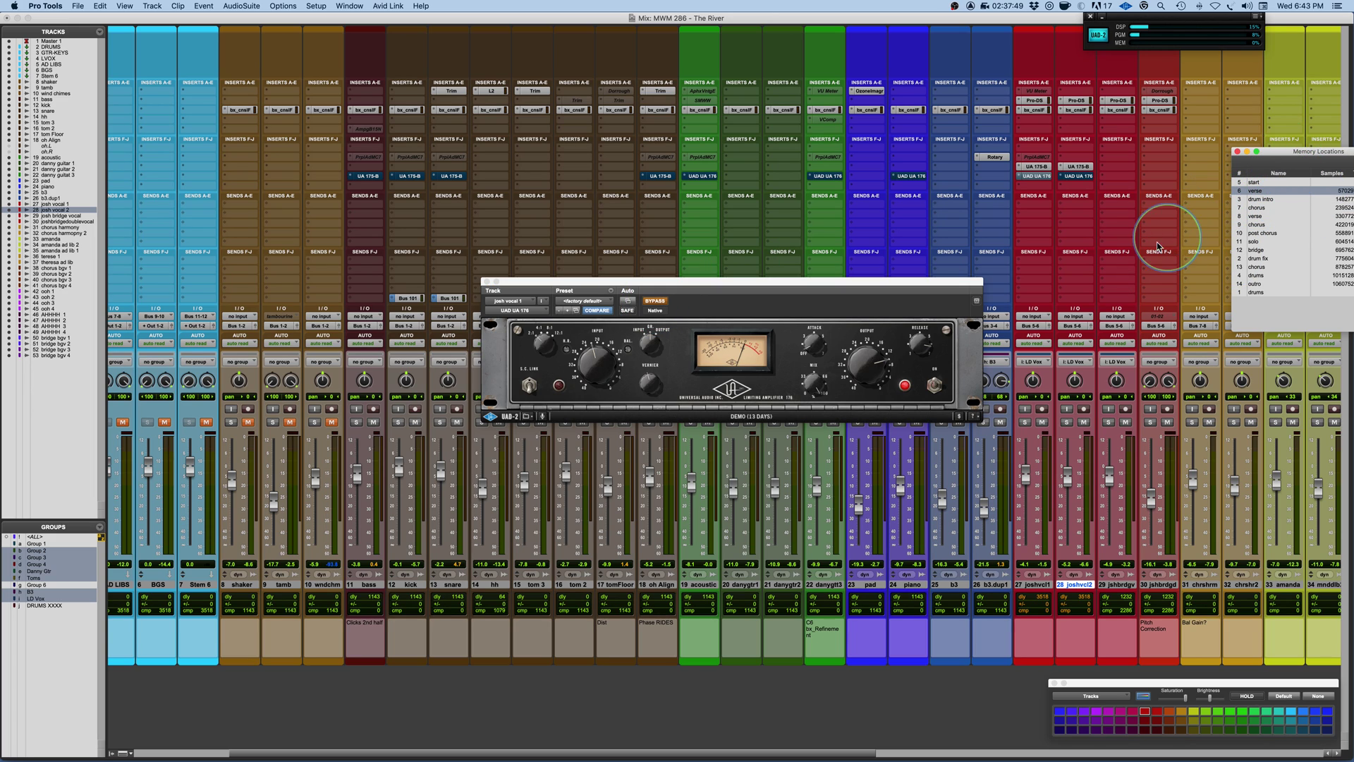
Reopen the lead vocal's UA 175-B above the UA 176 and keep the Memory Locations window clear of both plug-ins.
{"action": "left_click_drag", "start_coordinate": [1305, 151], "coordinate": [1060, 268]}
{"action": "left_click", "coordinate": [1035, 166]}
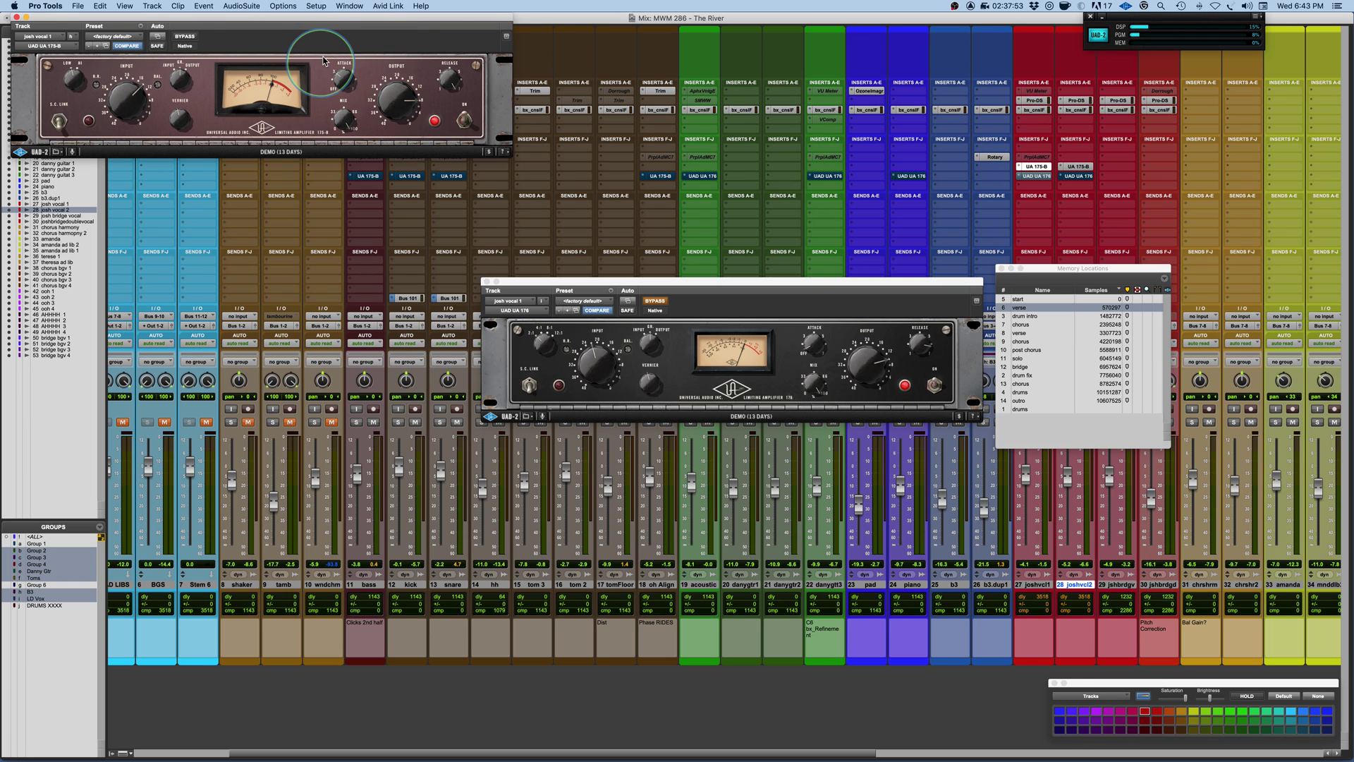
{"action": "left_click_drag", "start_coordinate": [394, 20], "coordinate": [865, 138]}
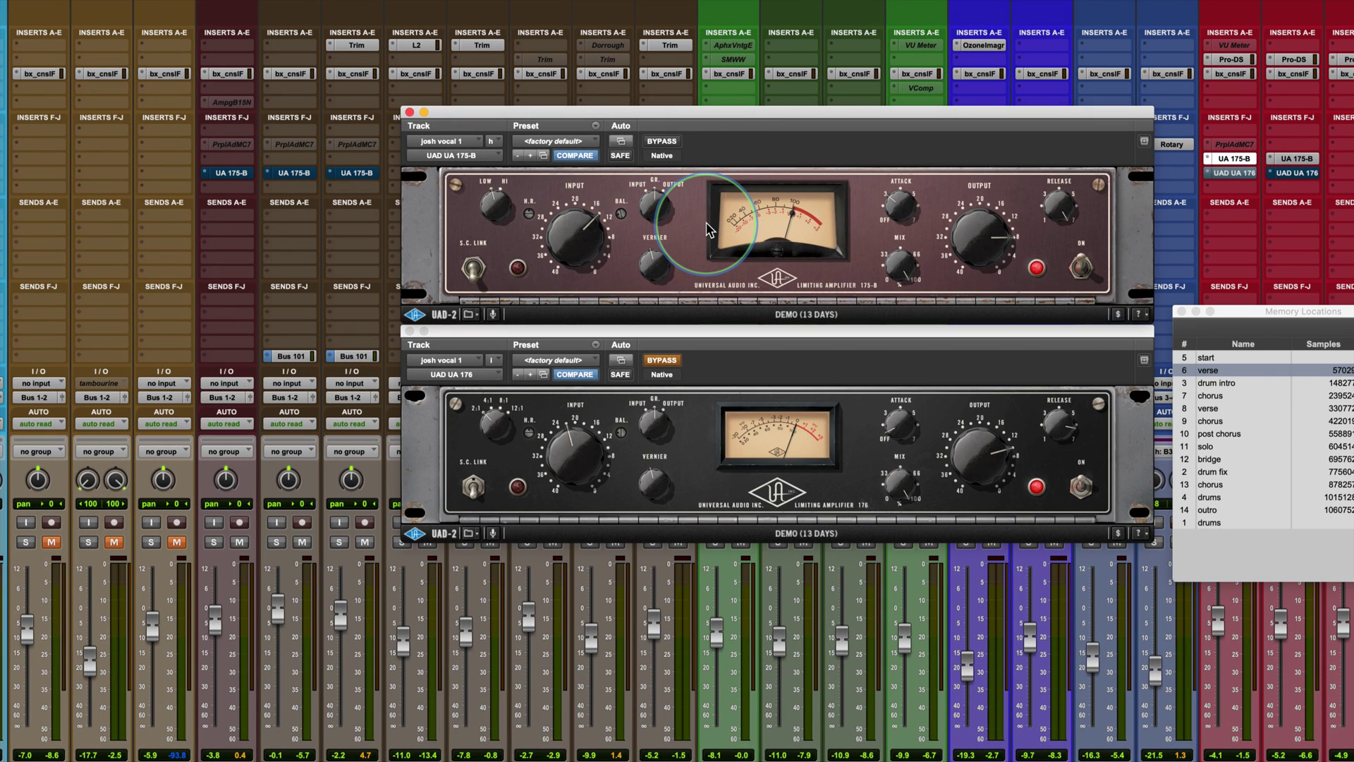
{"action": "left_click_drag", "start_coordinate": [1230, 311], "coordinate": [1241, 169]}
Solo the lead vocal tracks and compare the vocal with the UA 175-B bypassed and engaged.
{"action": "left_click", "coordinate": [1216, 542]}
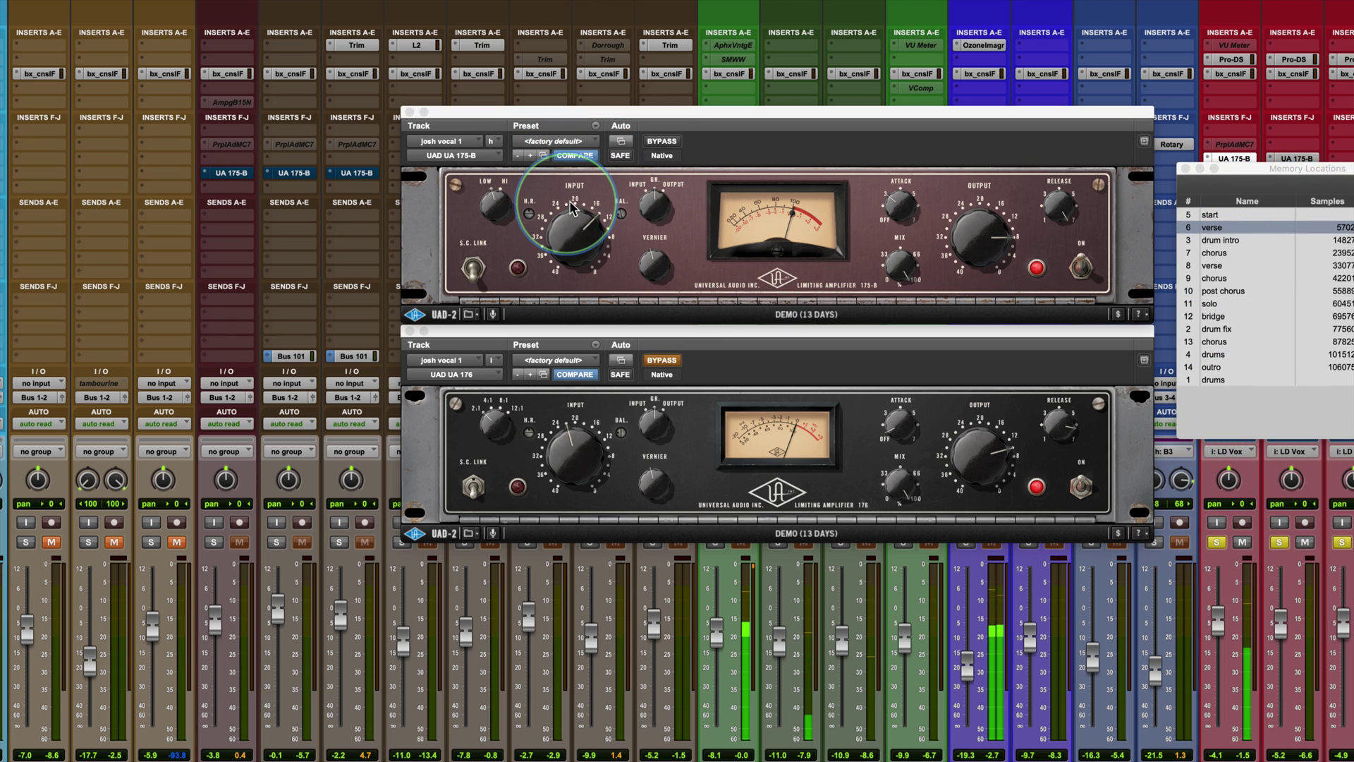
{"action": "left_click", "coordinate": [661, 142]}
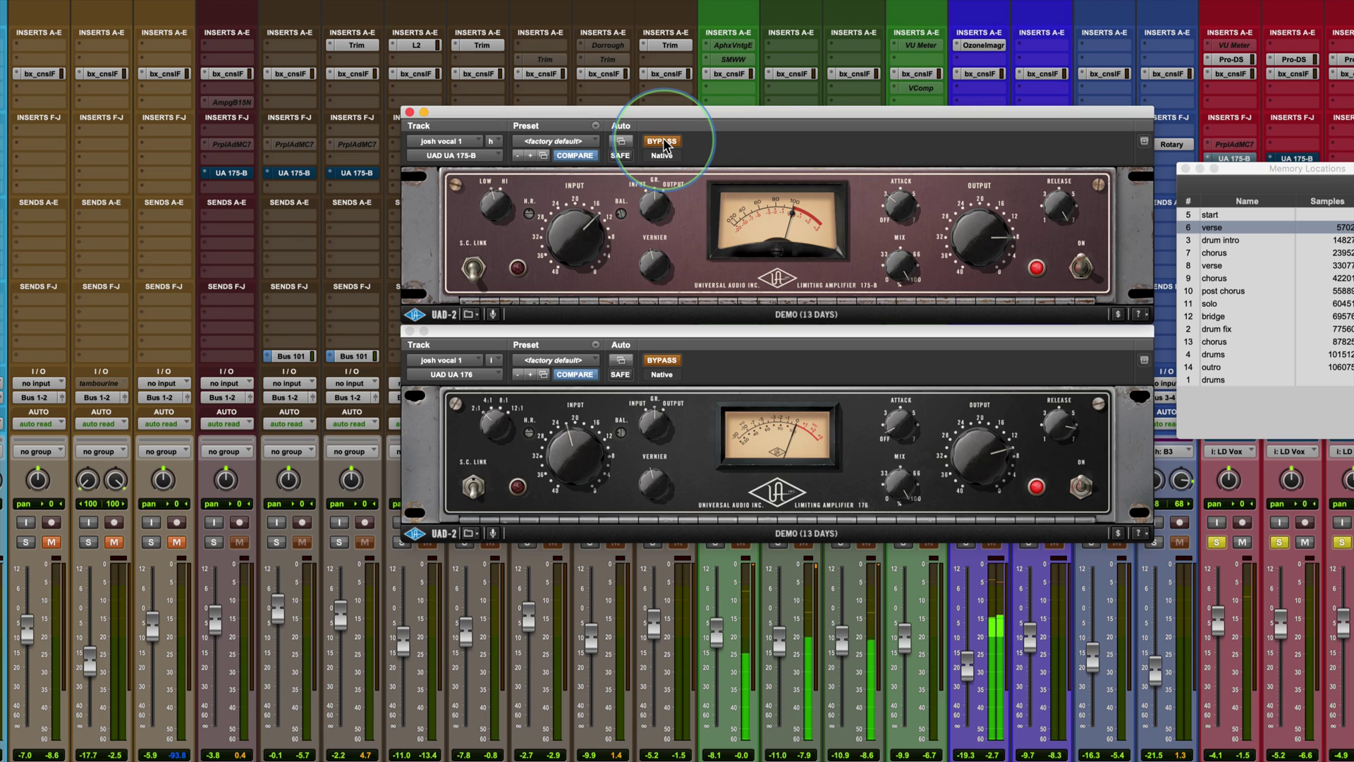
{"action": "left_click", "coordinate": [663, 143]}
Raise the UA 175-B input slightly, match its output level and check it against bypass during playback.
{"action": "left_click_drag", "start_coordinate": [553, 253], "coordinate": [563, 246]}
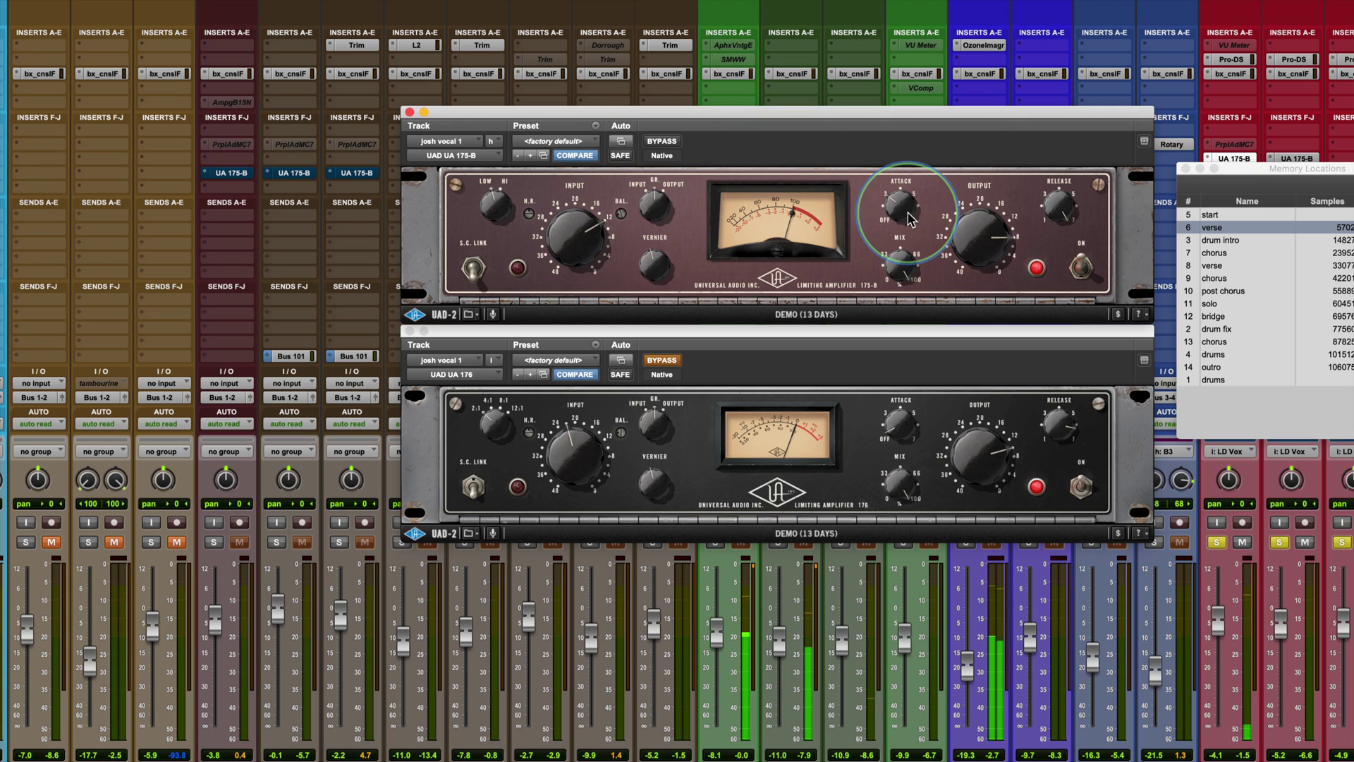
{"action": "left_click_drag", "start_coordinate": [975, 243], "coordinate": [977, 262]}
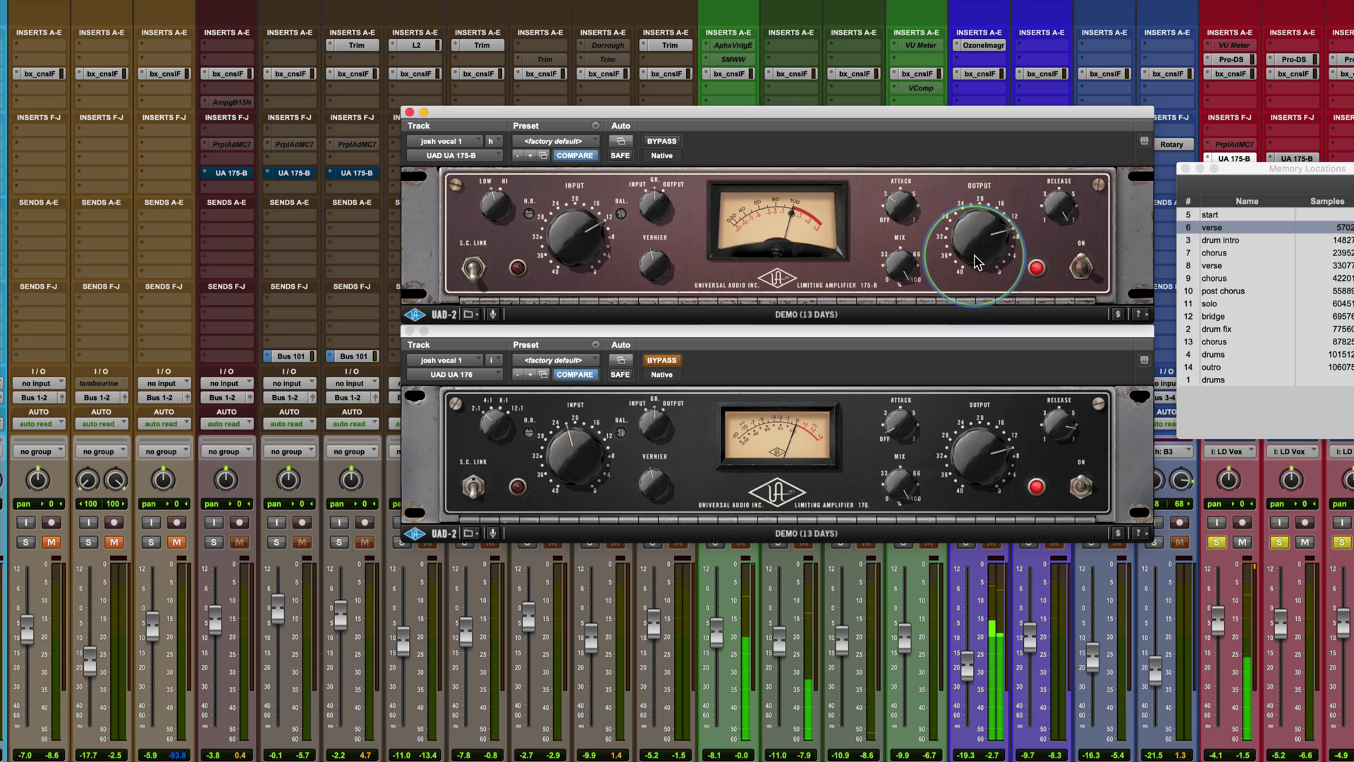
{"action": "left_click", "coordinate": [663, 143]}
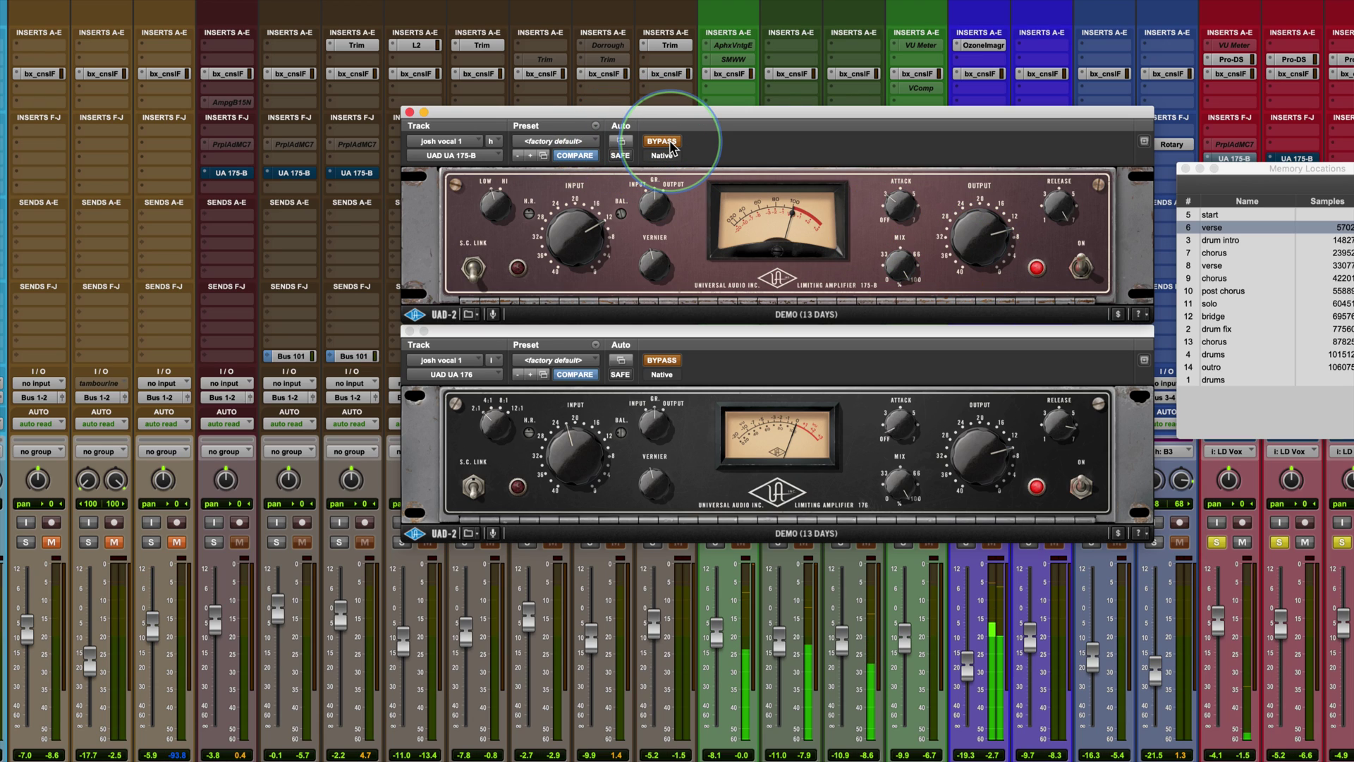
{"action": "left_click", "coordinate": [670, 144]}
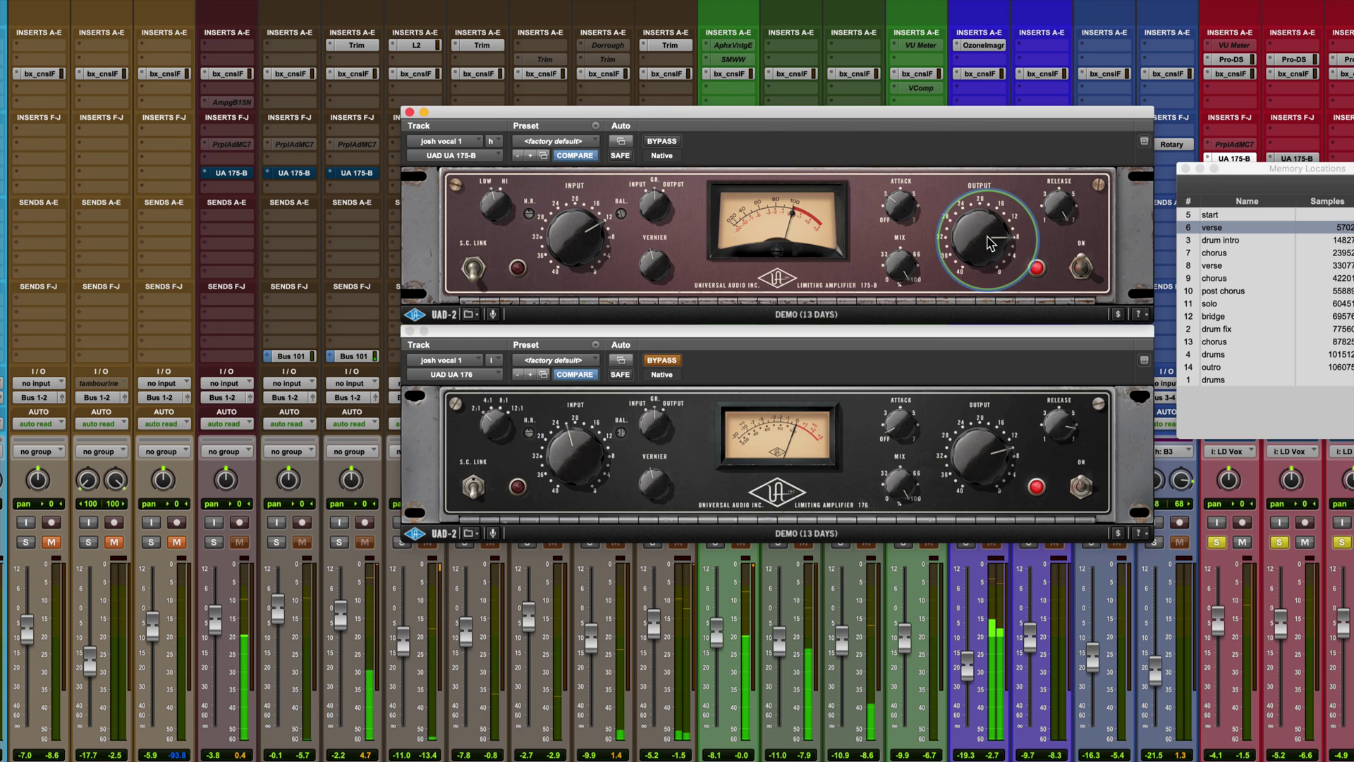
{"action": "left_click", "coordinate": [663, 141]}
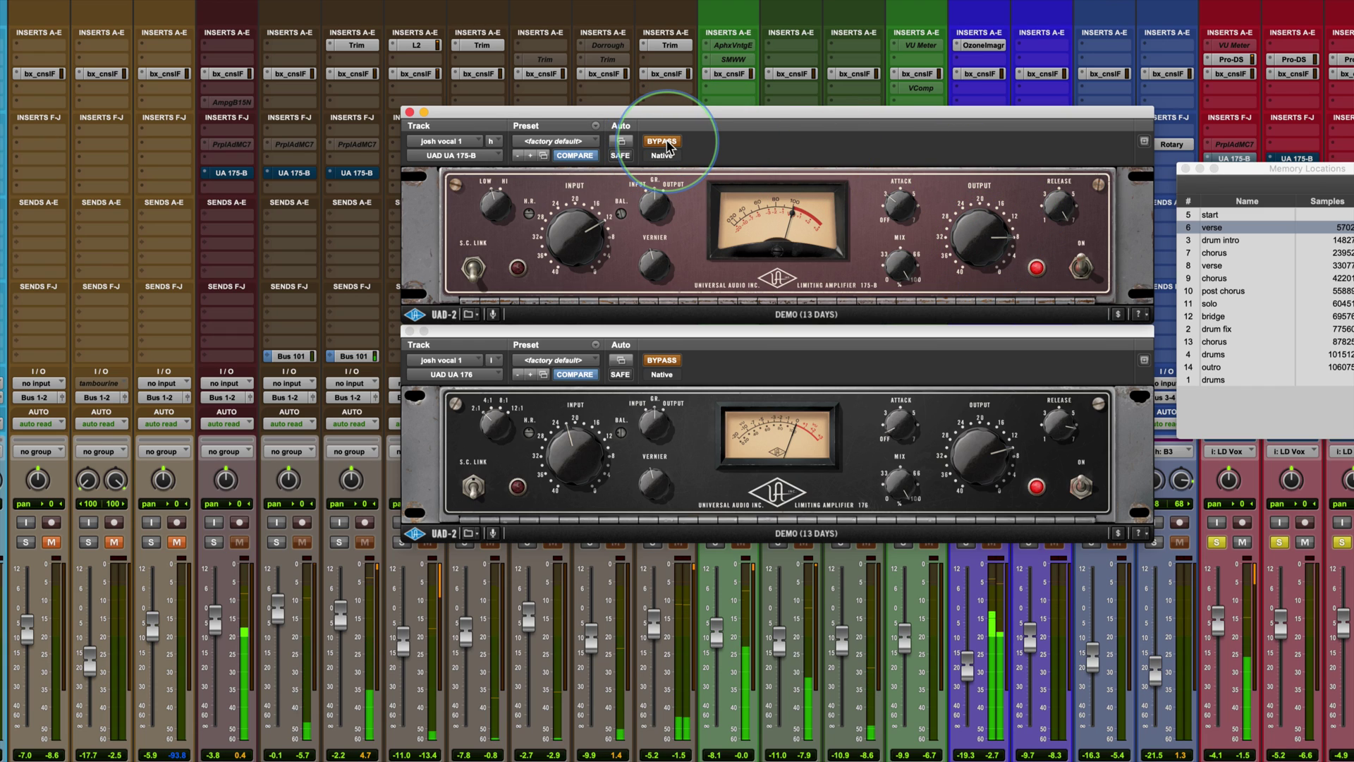
{"action": "left_click", "coordinate": [667, 143]}
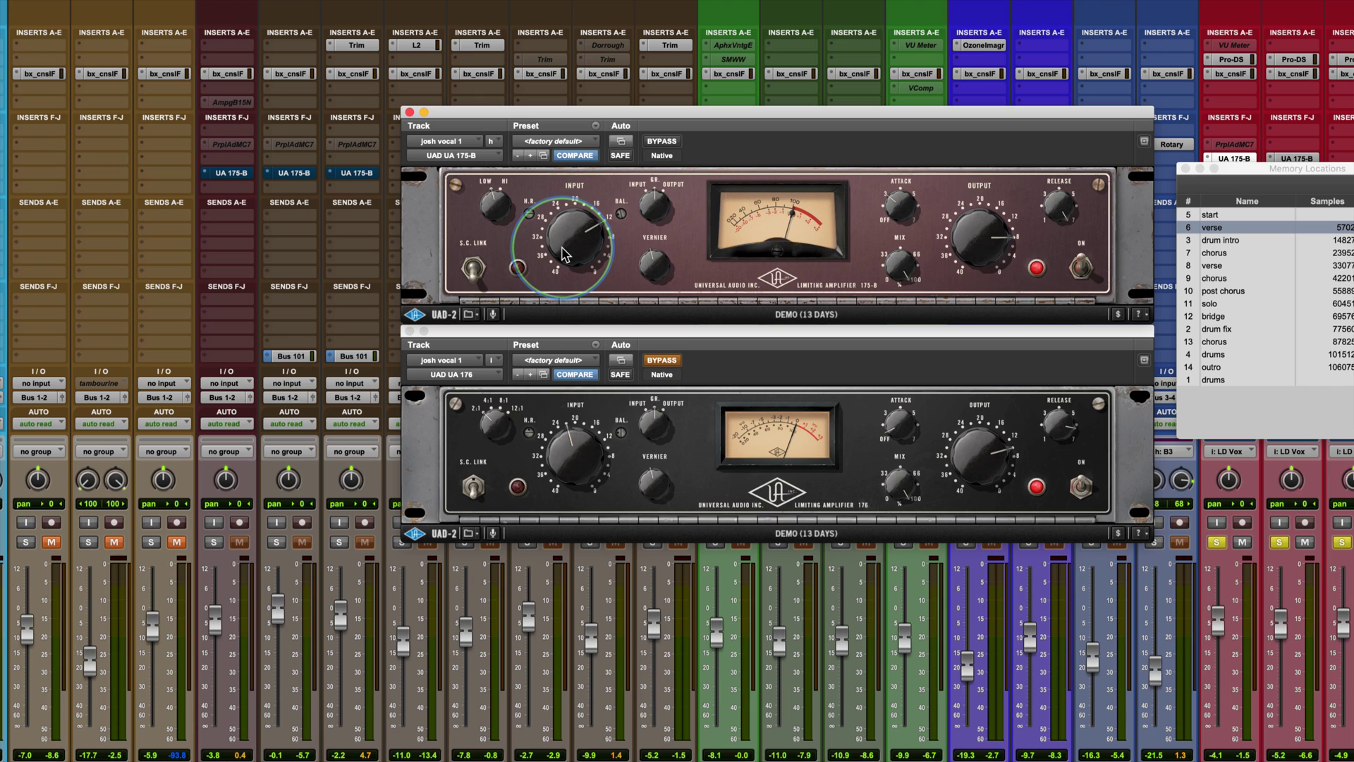
Drive the UA 175-B input much harder, lower its output to compensate and compare with bypass.
{"action": "left_click_drag", "start_coordinate": [564, 254], "coordinate": [566, 238]}
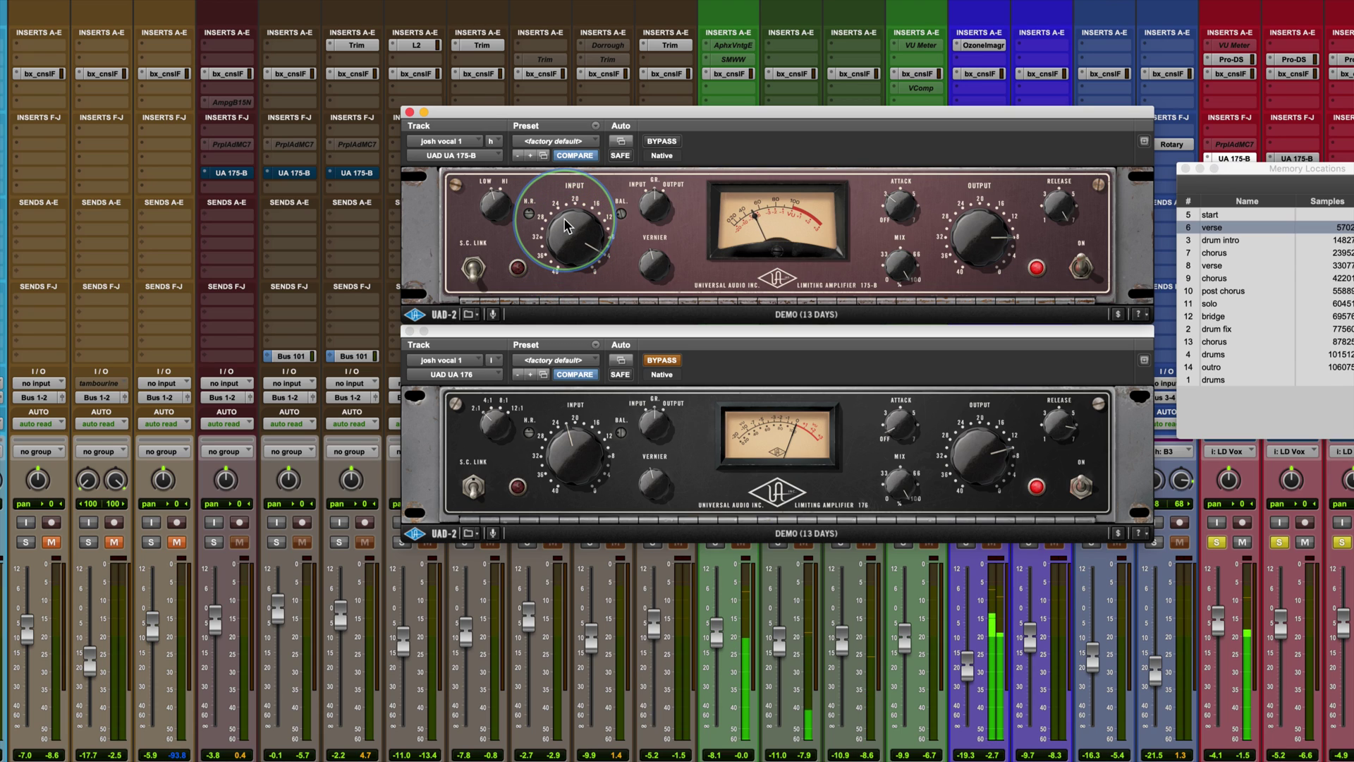
{"action": "left_click_drag", "start_coordinate": [979, 267], "coordinate": [979, 242]}
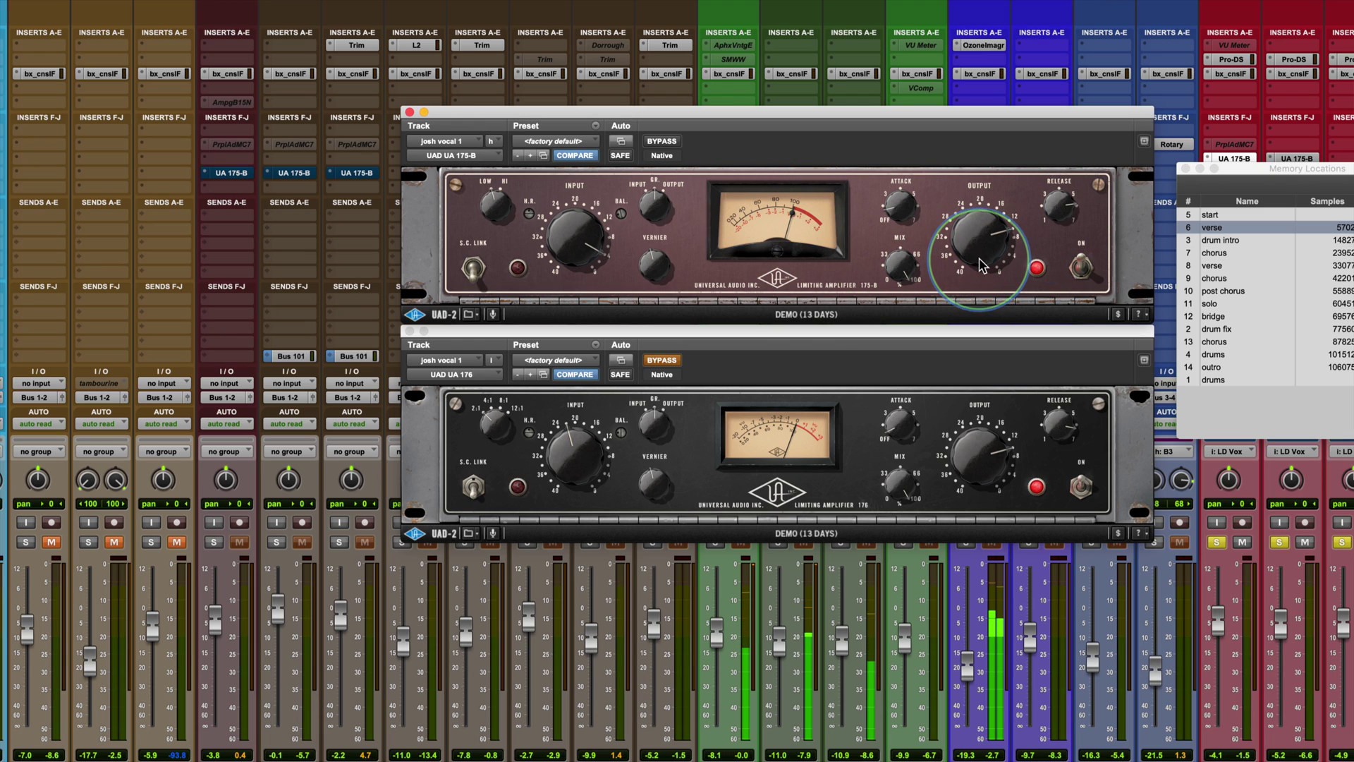
{"action": "left_click", "coordinate": [670, 141]}
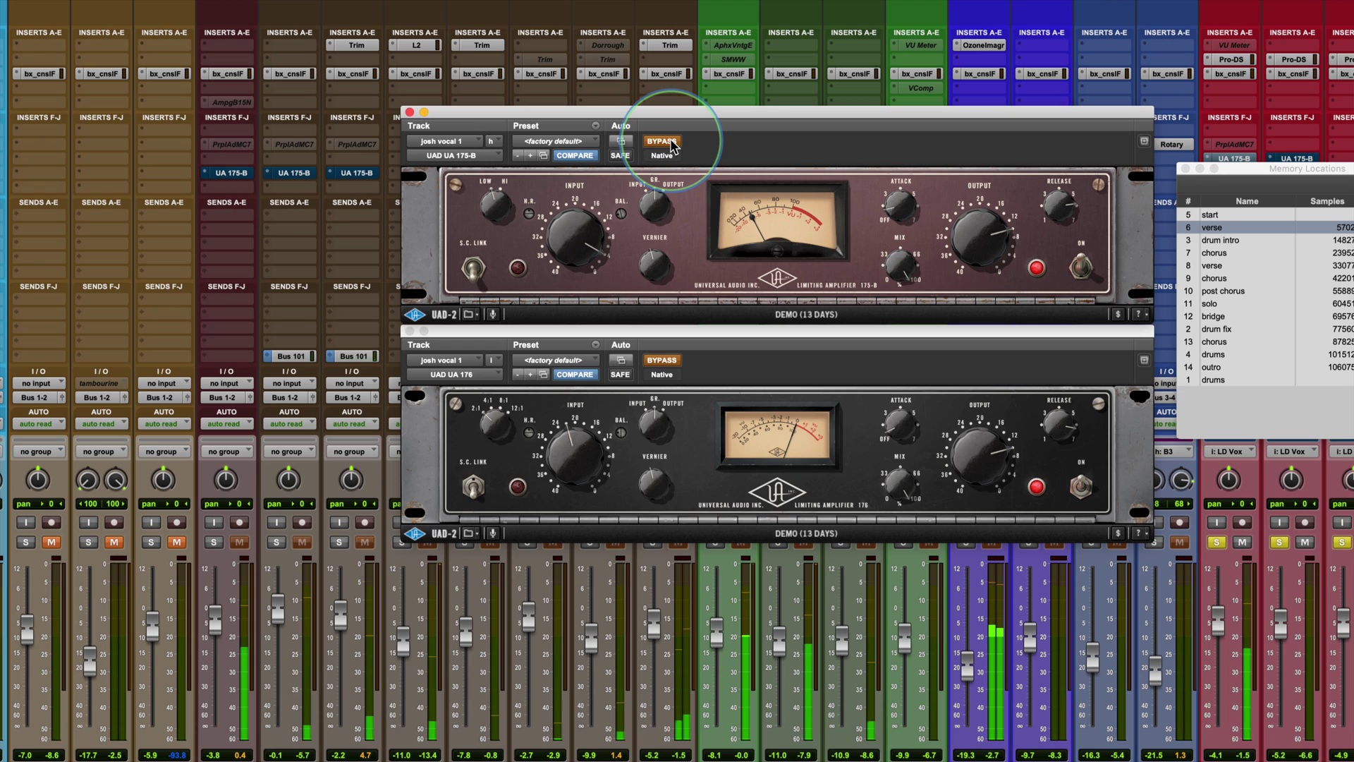
{"action": "left_click", "coordinate": [670, 141]}
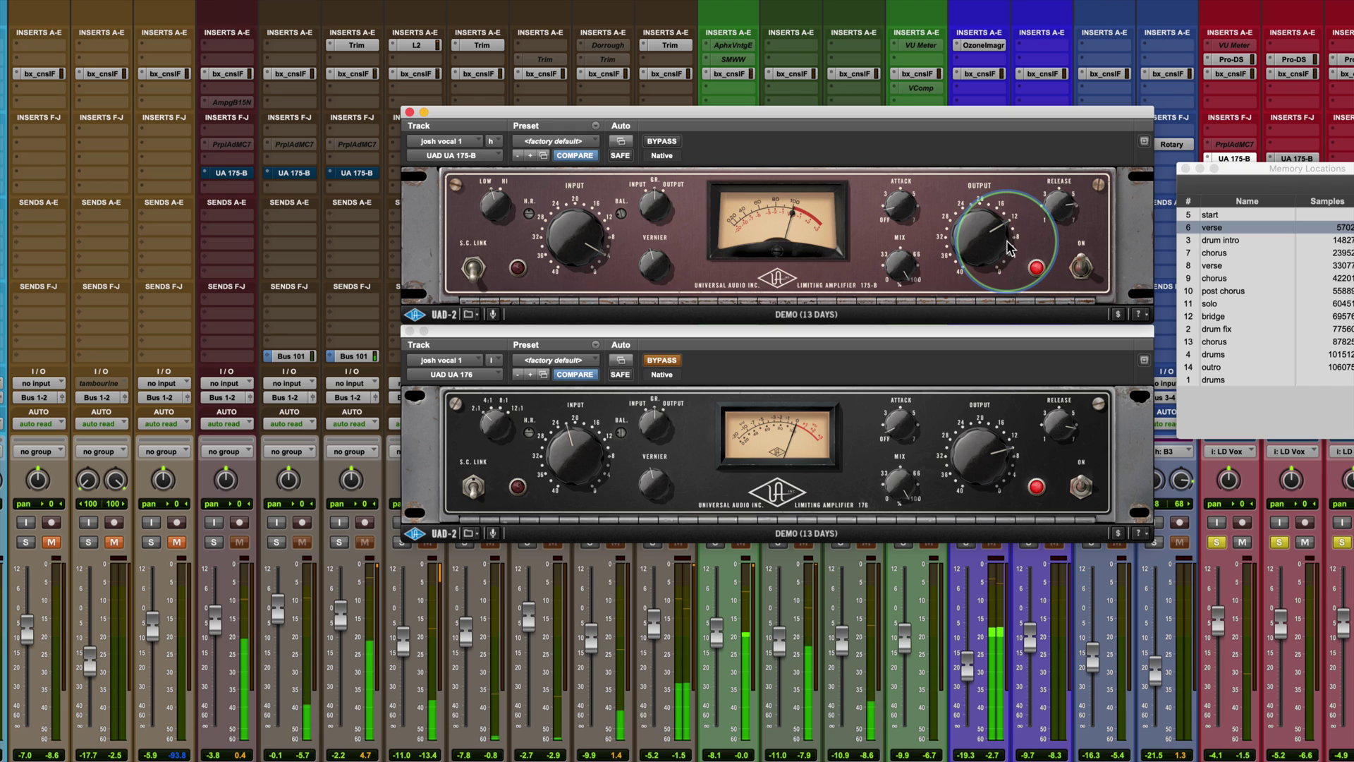
{"action": "left_click", "coordinate": [664, 142]}
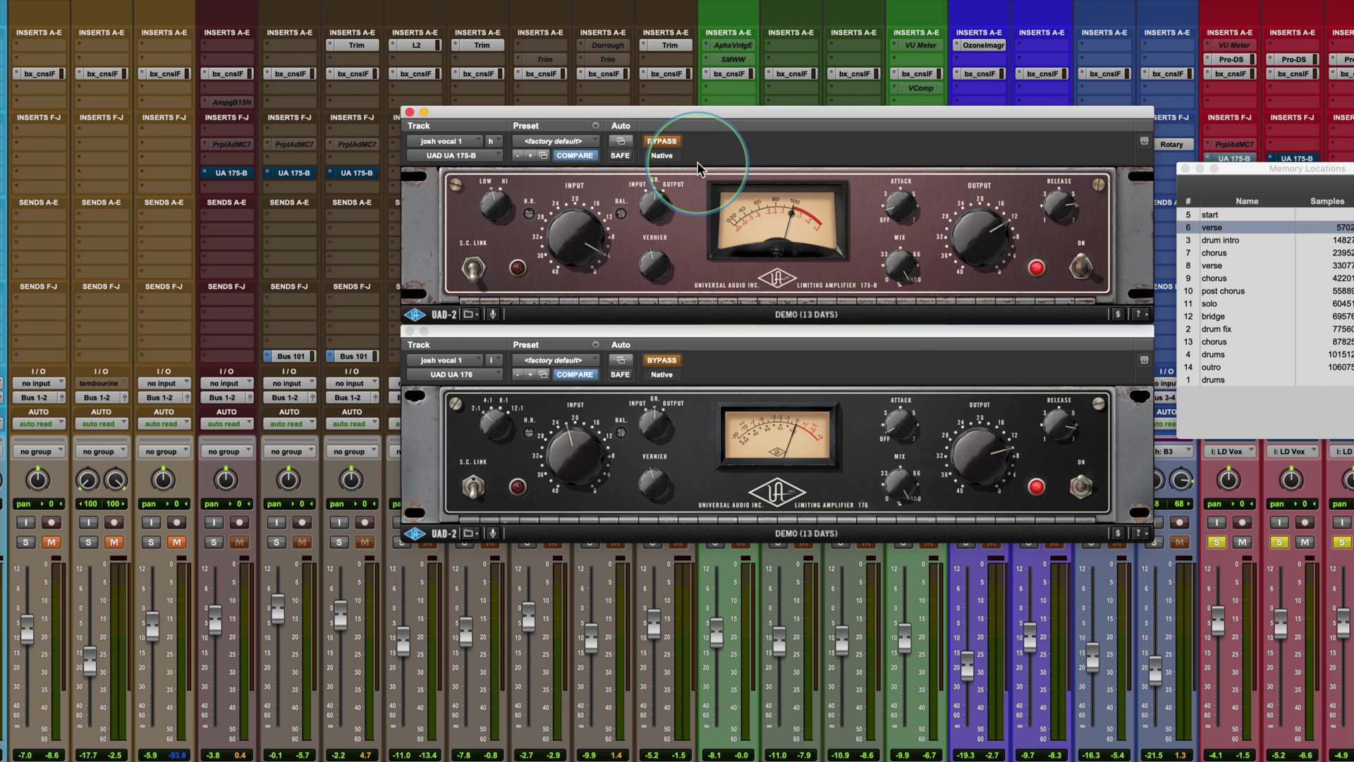
{"action": "left_click", "coordinate": [661, 142]}
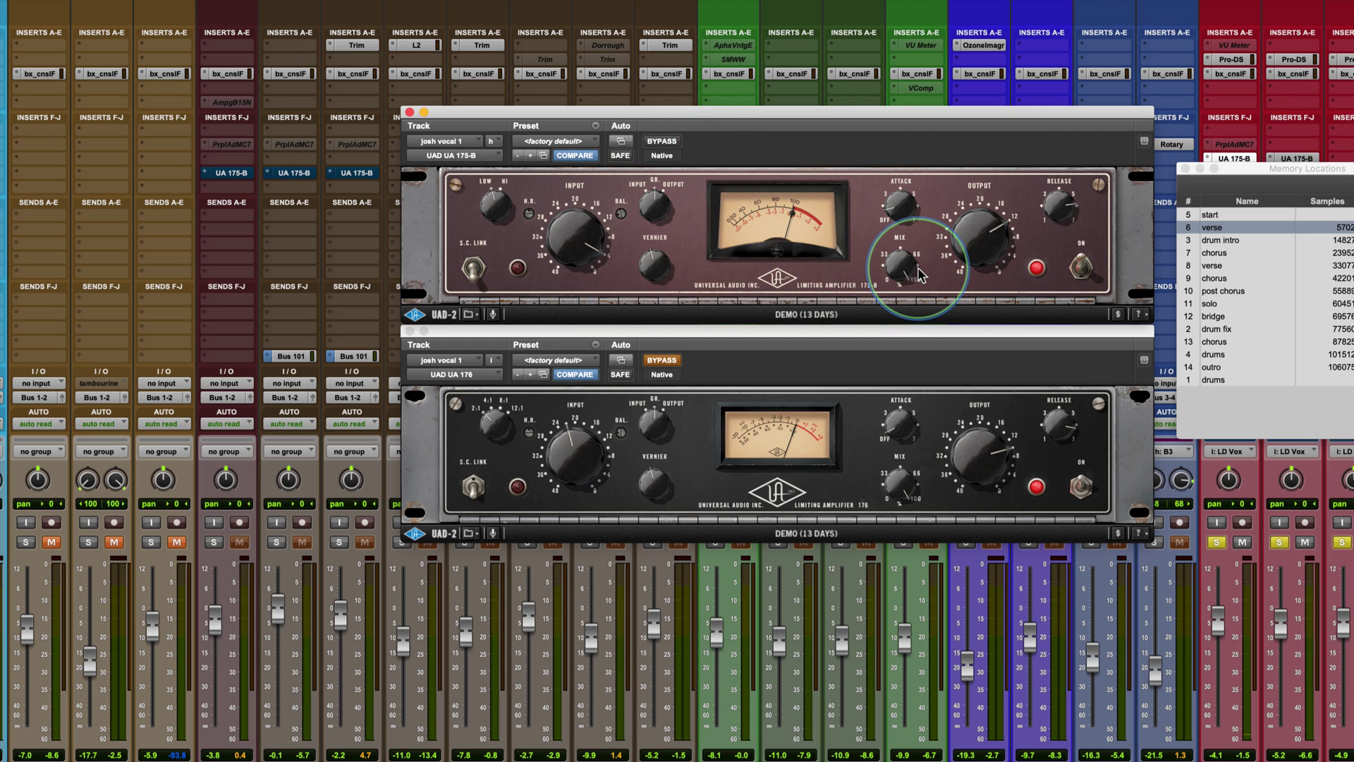
Reduce the UA 175-B mix to blend in dry vocal and compare the blend with bypass.
{"action": "left_click_drag", "start_coordinate": [907, 273], "coordinate": [900, 342]}
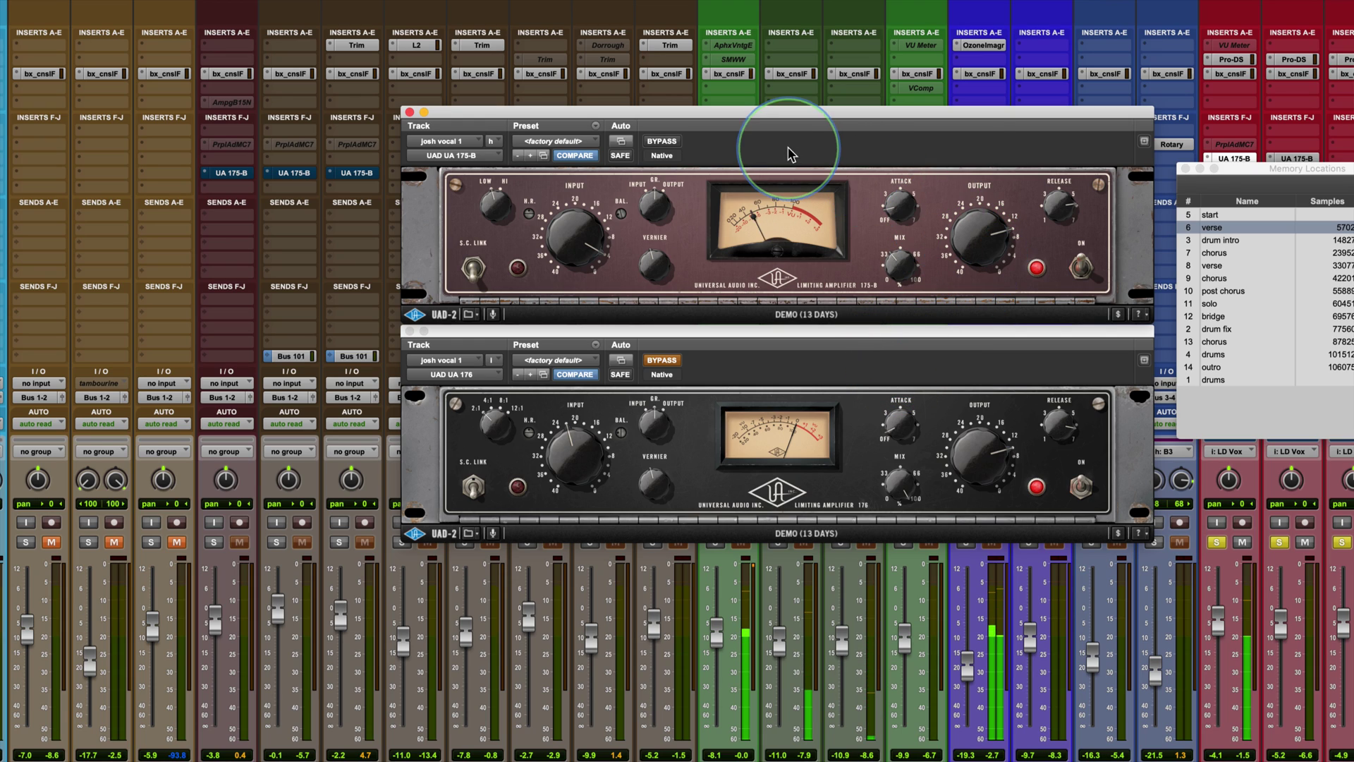
{"action": "left_click", "coordinate": [661, 143]}
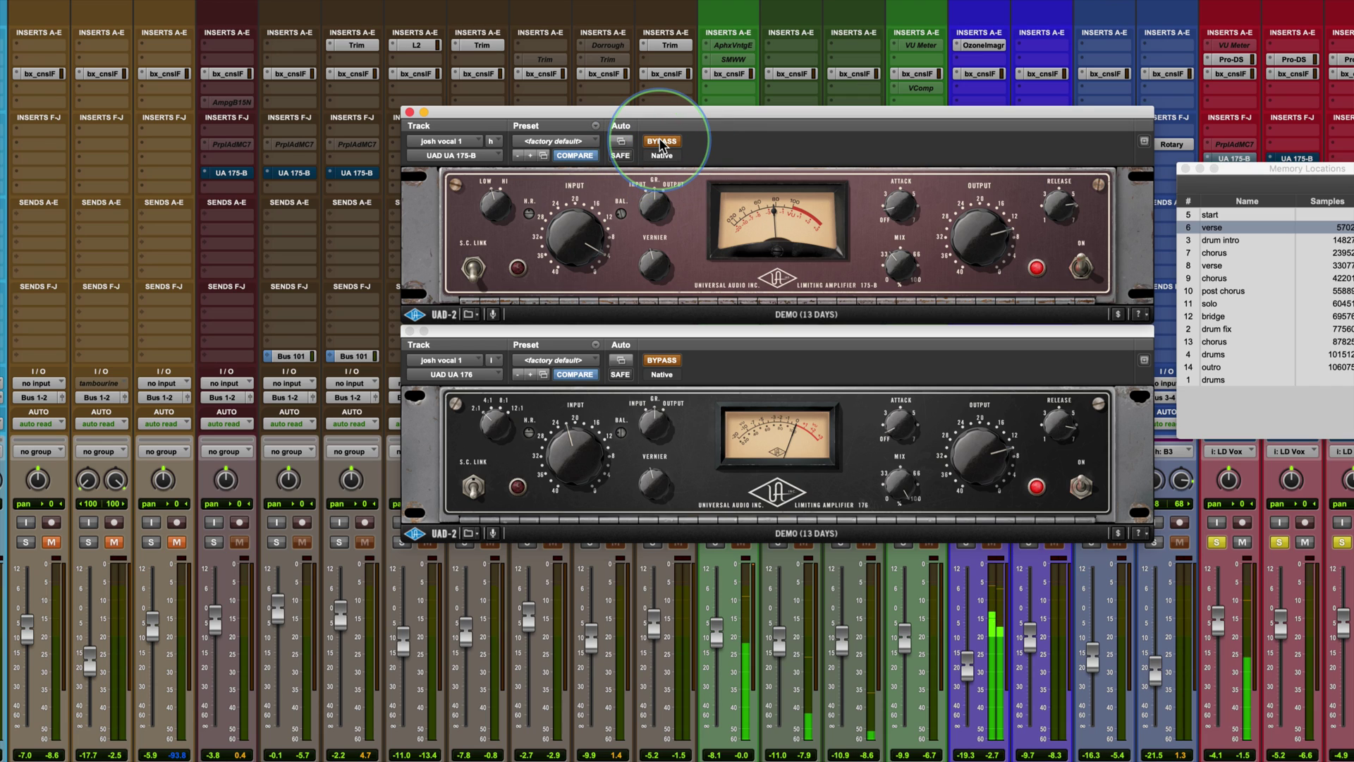
{"action": "left_click", "coordinate": [661, 144]}
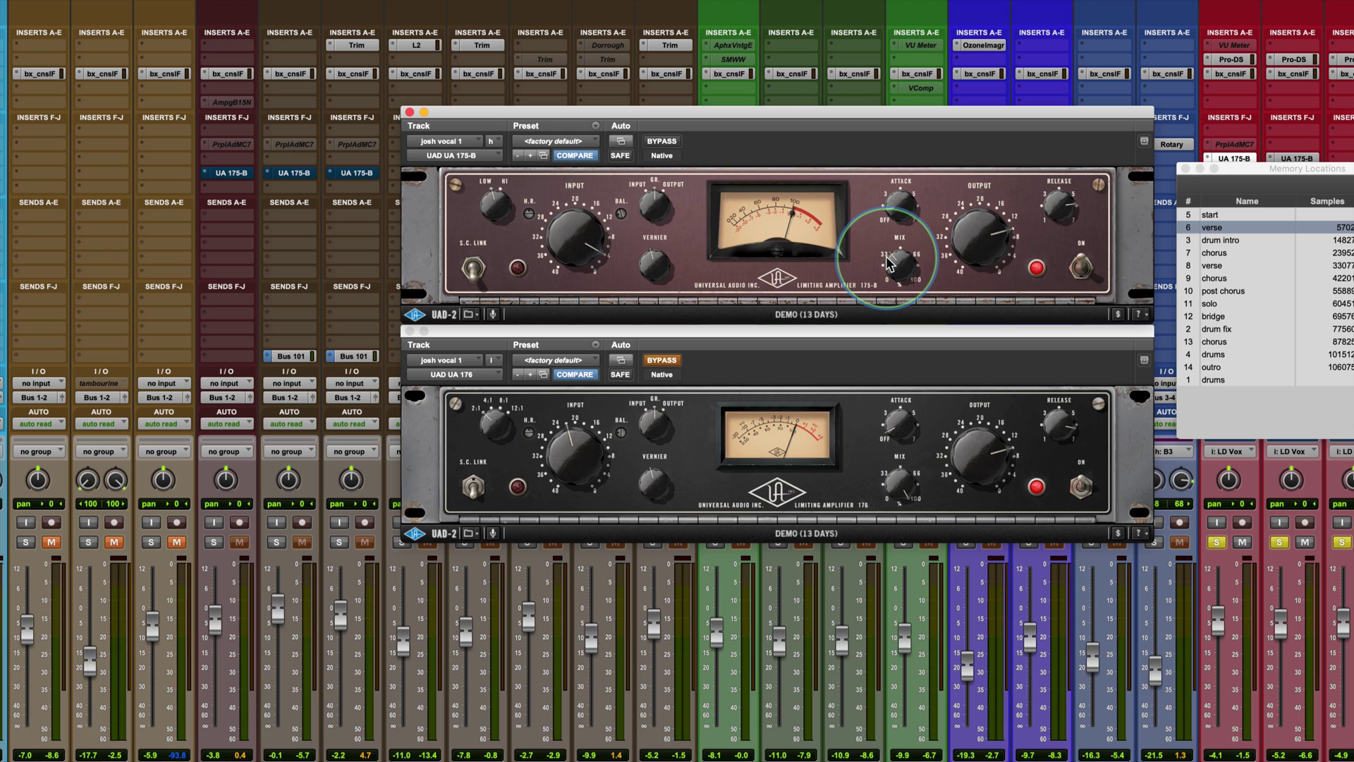
Switch the lead vocal from the UA 175-B to the UA 176 using their bypasses and try the UA 176 attack control.
{"action": "left_click", "coordinate": [666, 142]}
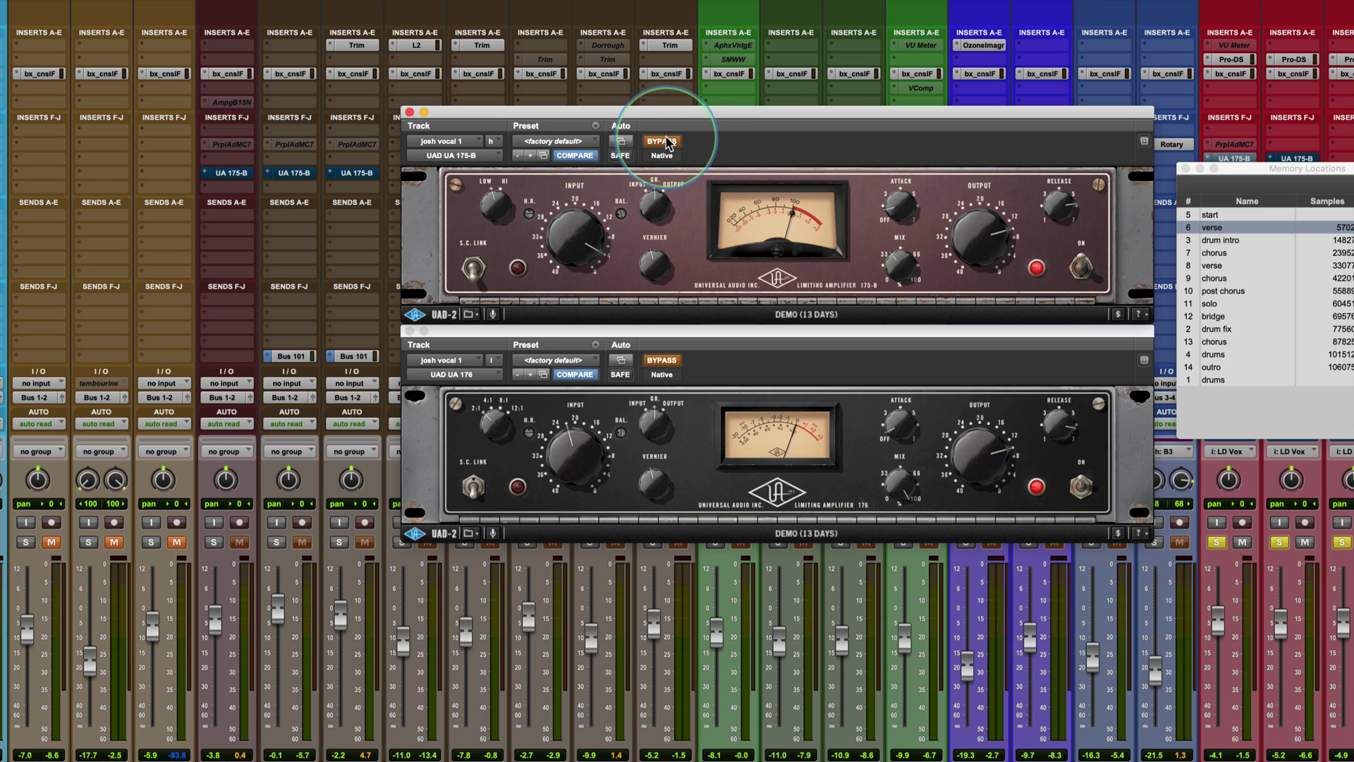
{"action": "left_click", "coordinate": [661, 360]}
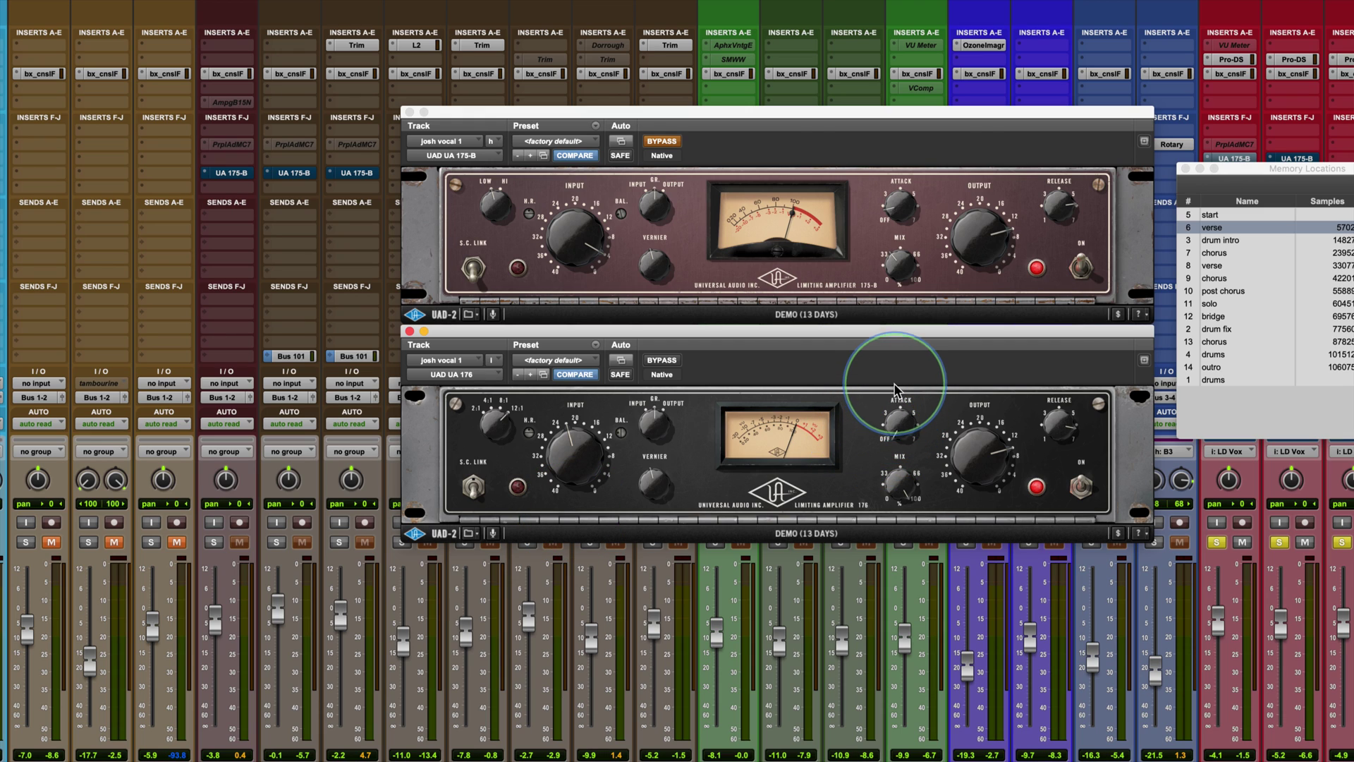
{"action": "left_click_drag", "start_coordinate": [902, 431], "coordinate": [896, 370]}
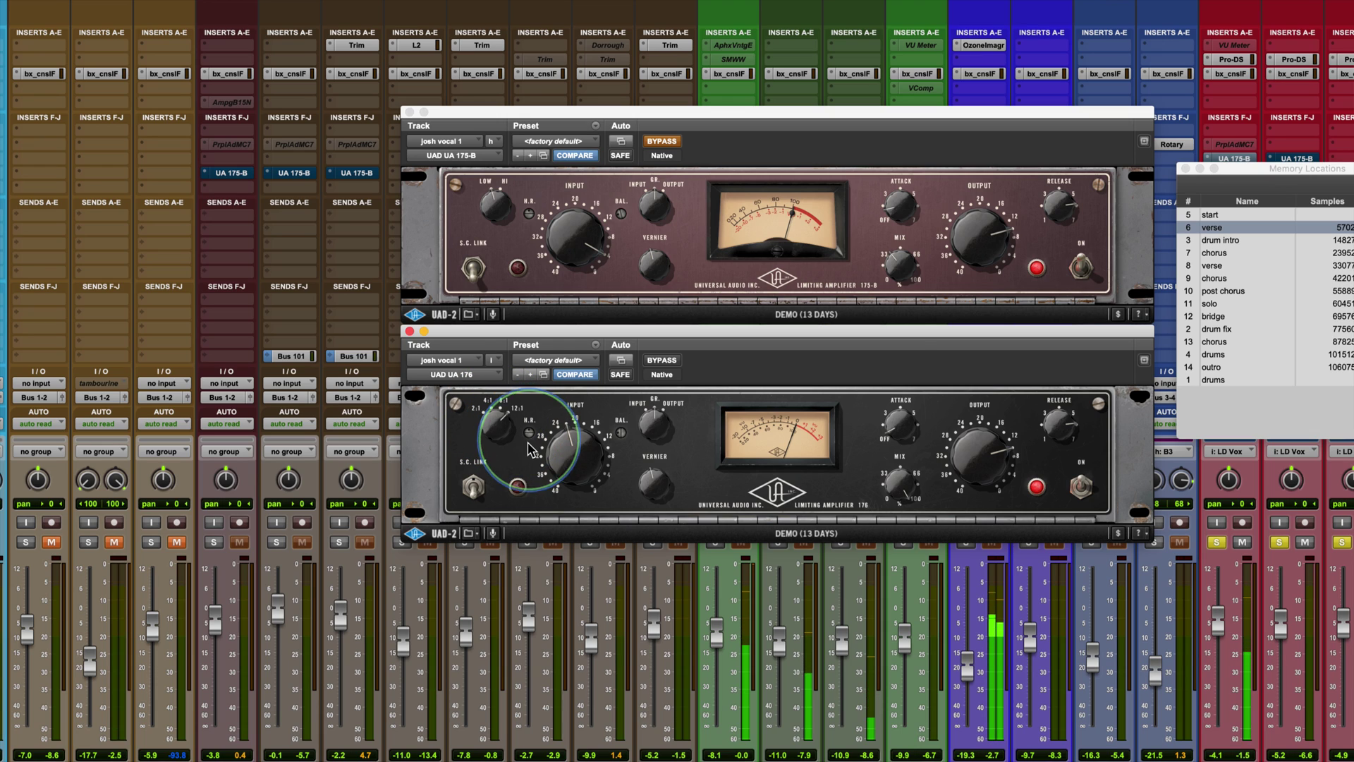
Raise the UA 176 input for more compression and lower its output to compensate while the verse plays.
{"action": "left_click_drag", "start_coordinate": [565, 442], "coordinate": [568, 422]}
{"action": "left_click_drag", "start_coordinate": [987, 443], "coordinate": [989, 456]}
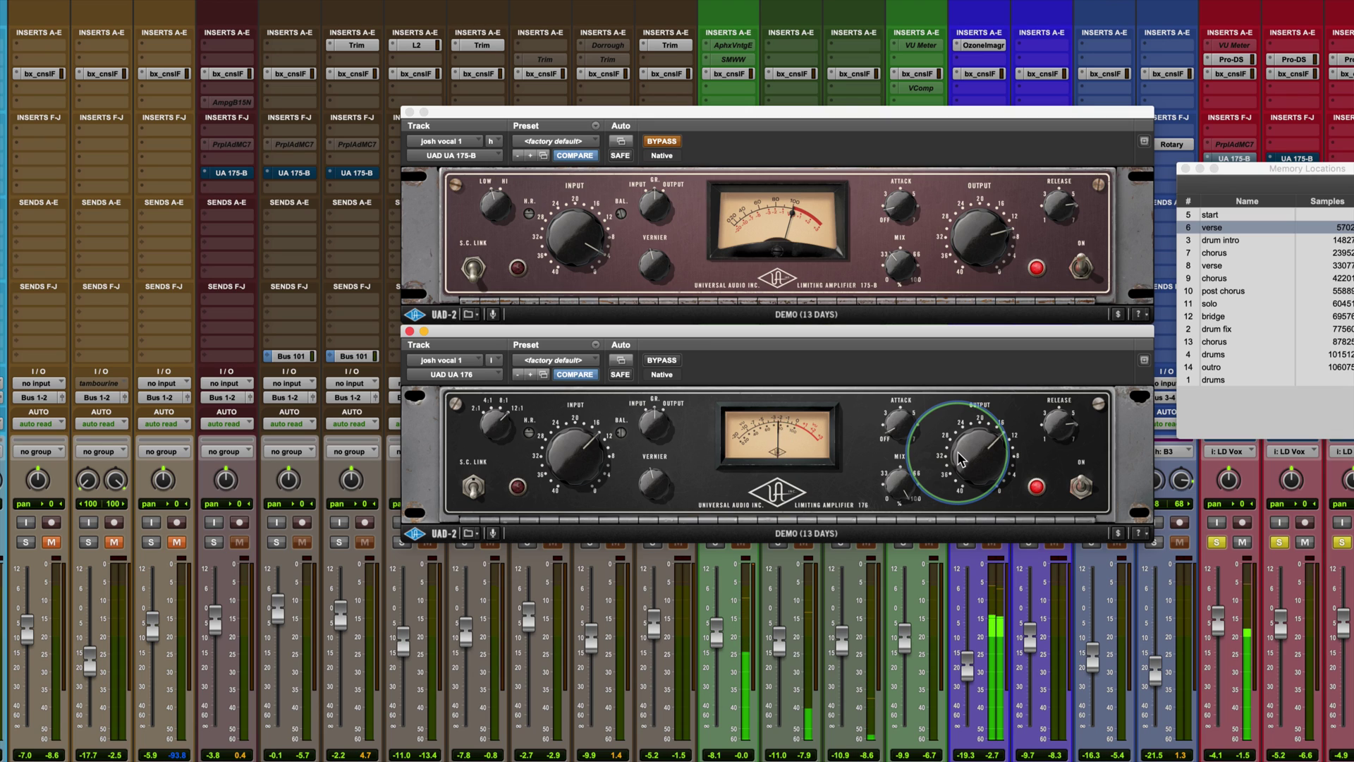
{"action": "left_click_drag", "start_coordinate": [562, 457], "coordinate": [560, 447]}
{"action": "left_click_drag", "start_coordinate": [945, 455], "coordinate": [969, 476]}
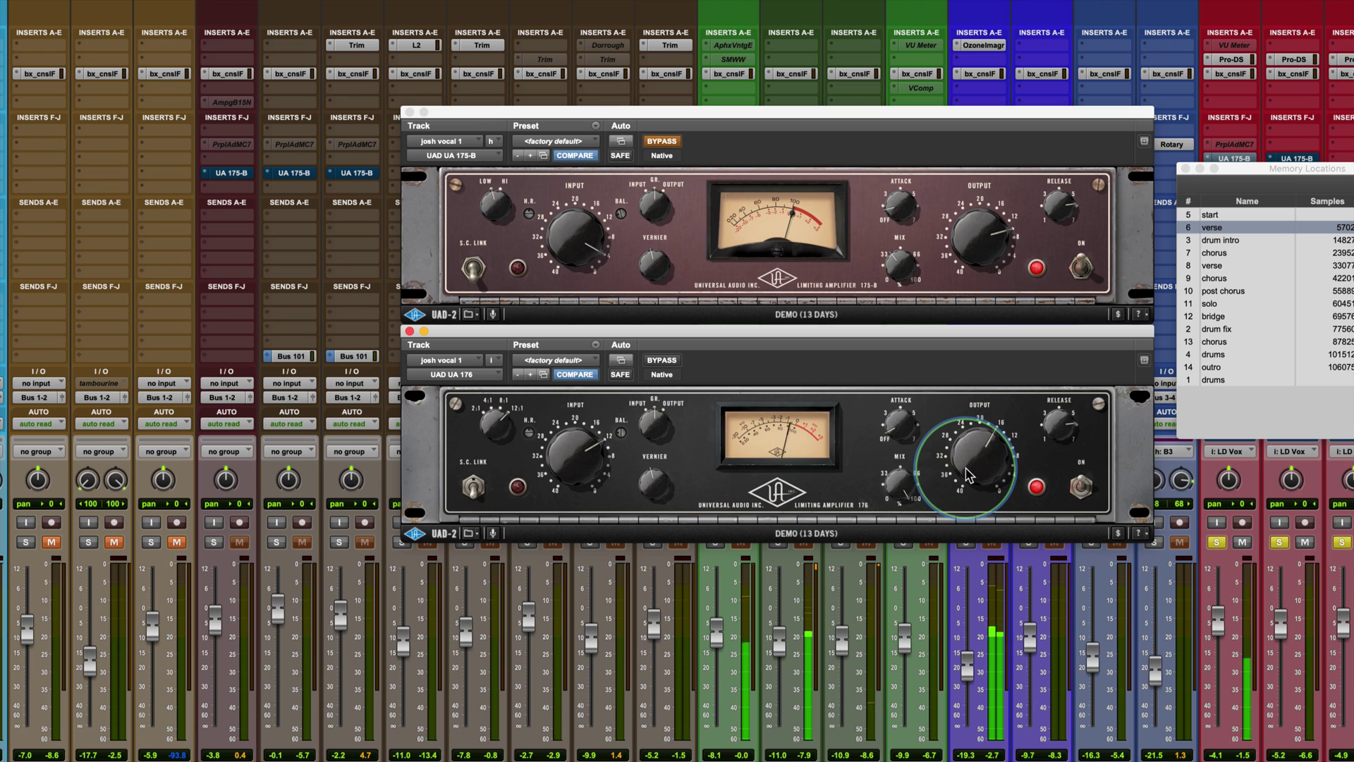
Fine-tune the UA 176 output to match the bypassed level, compare repeatedly with bypass and leave the limiter engaged.
{"action": "left_click", "coordinate": [660, 360]}
{"action": "left_click", "coordinate": [660, 361]}
{"action": "left_click_drag", "start_coordinate": [977, 451], "coordinate": [980, 469]}
{"action": "left_click", "coordinate": [662, 363]}
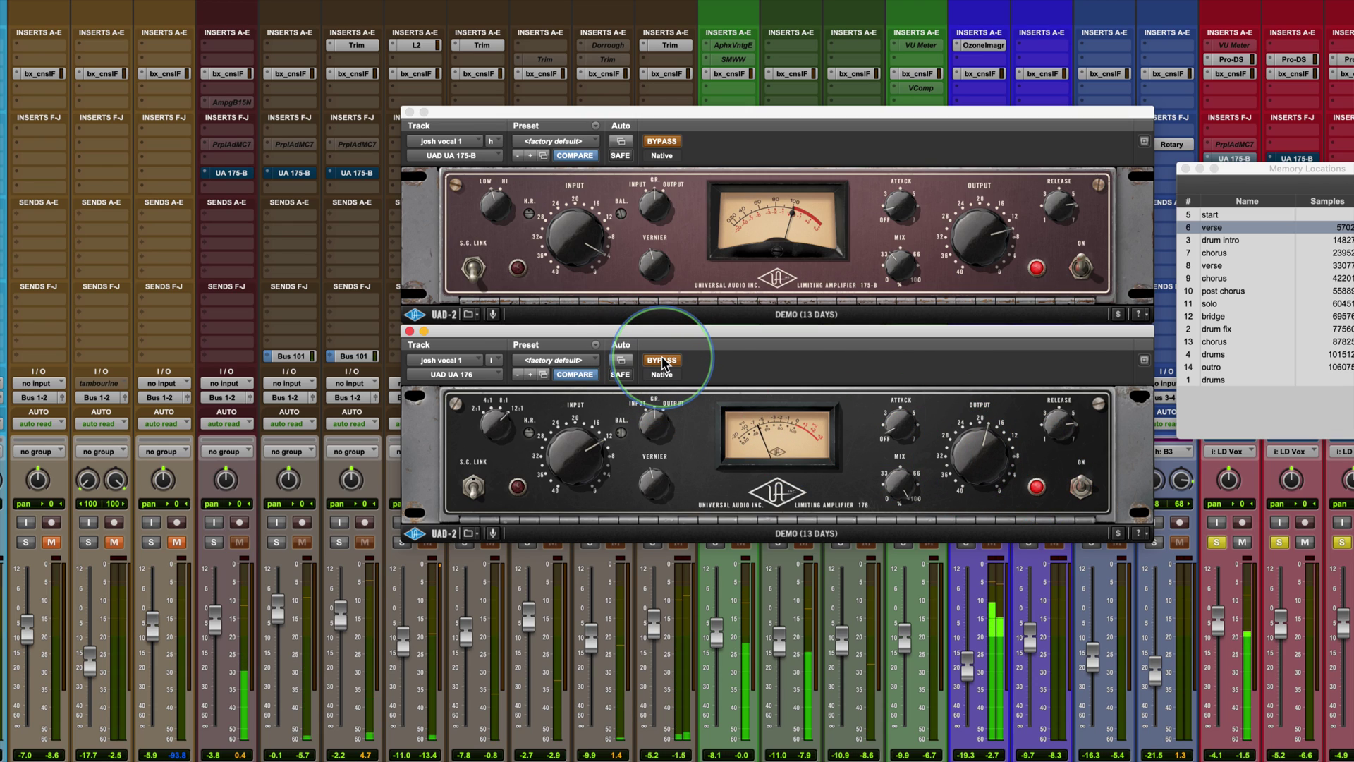
{"action": "left_click", "coordinate": [663, 364]}
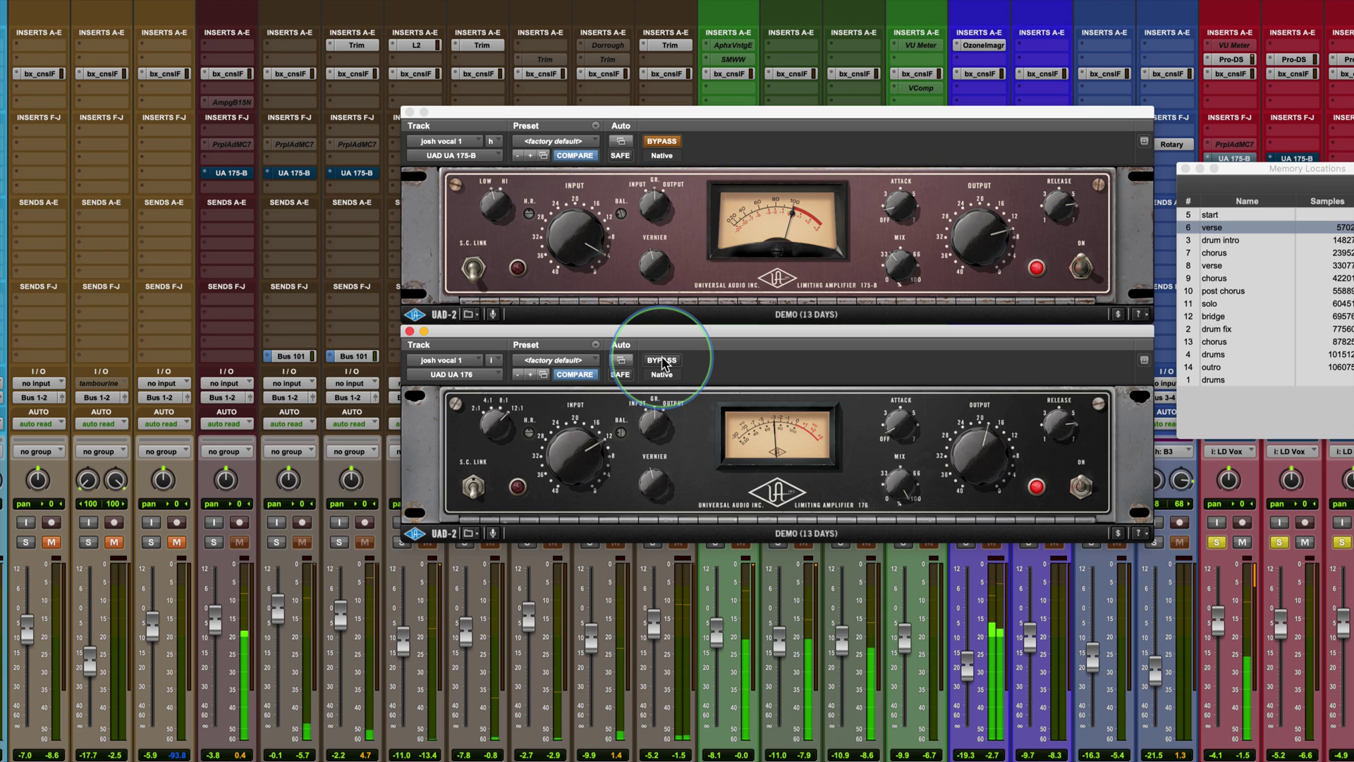
{"action": "left_click", "coordinate": [663, 361]}
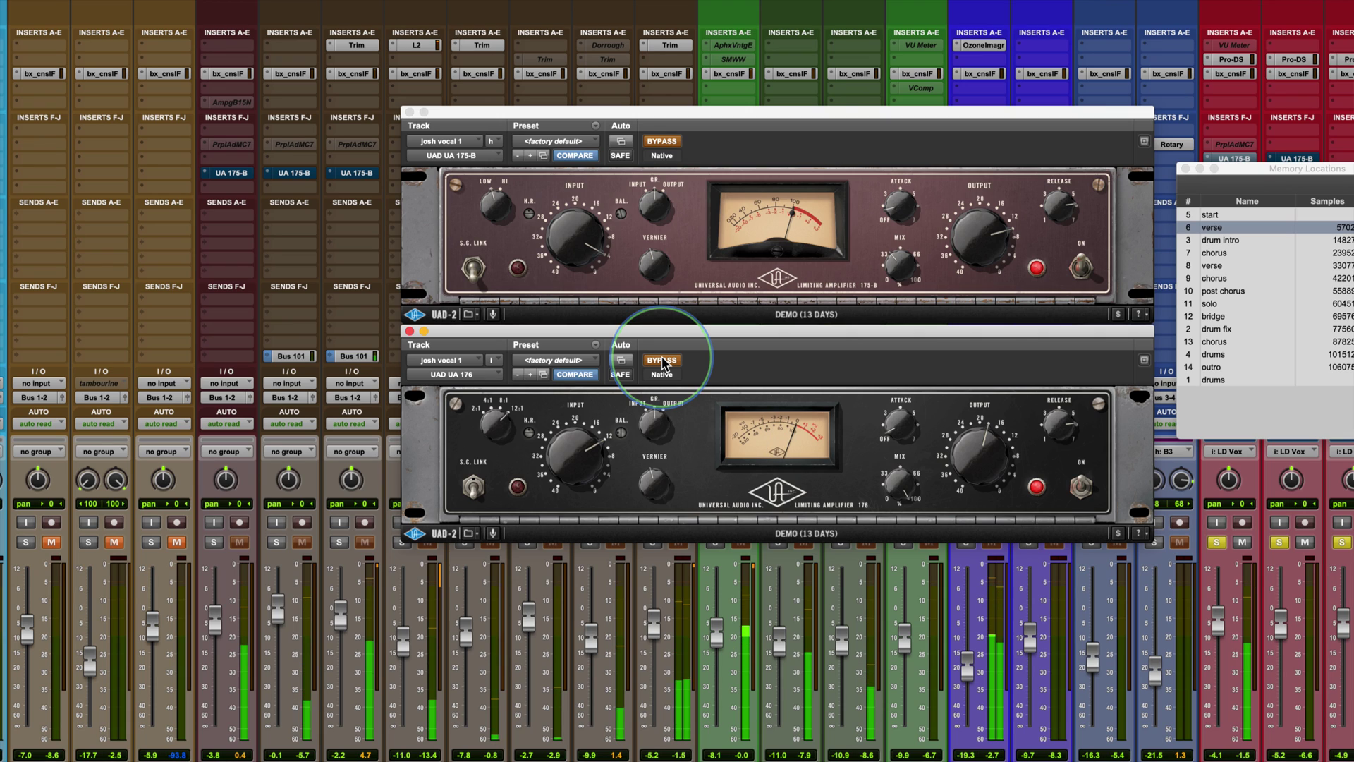
{"action": "left_click", "coordinate": [663, 360]}
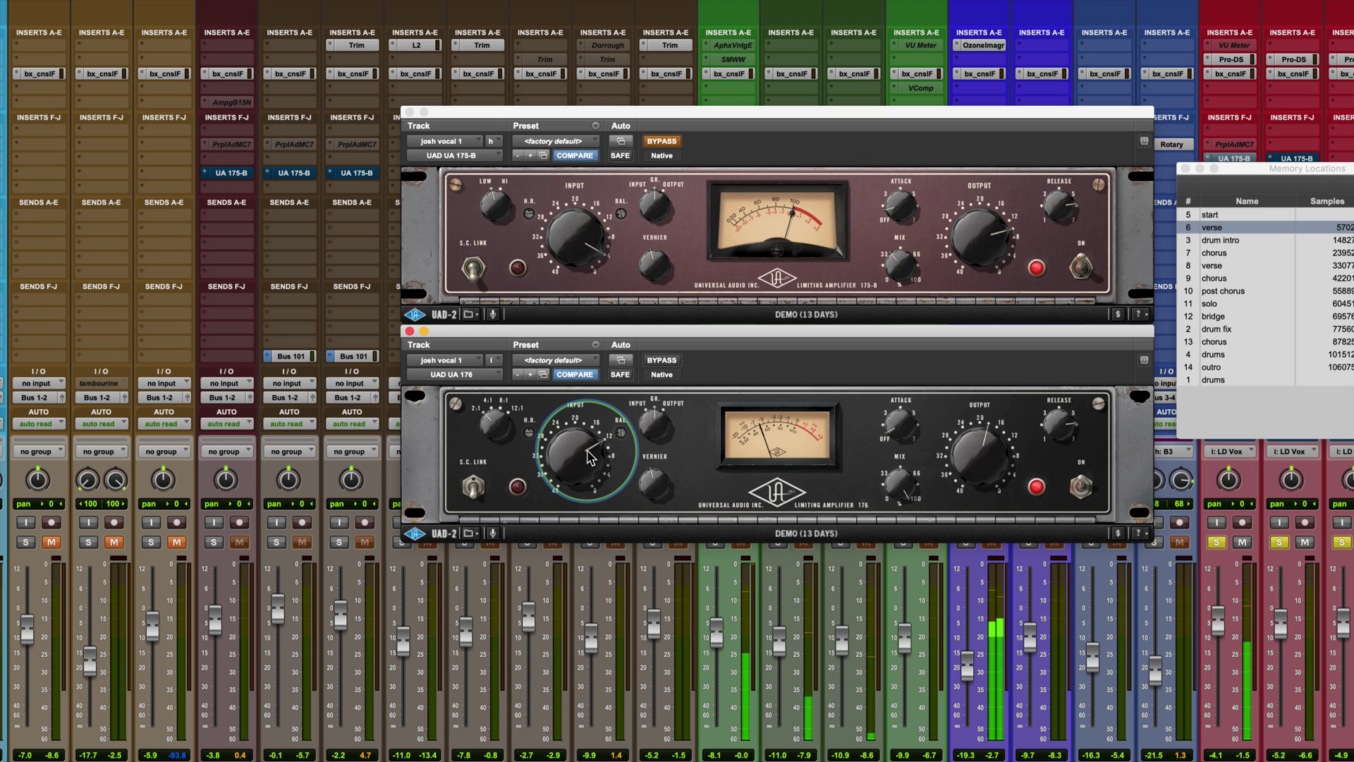
Try the UA 176's ratio settings between 2:1 and 12:1 on the lead vocal while the verse plays.
{"action": "left_click", "coordinate": [666, 360]}
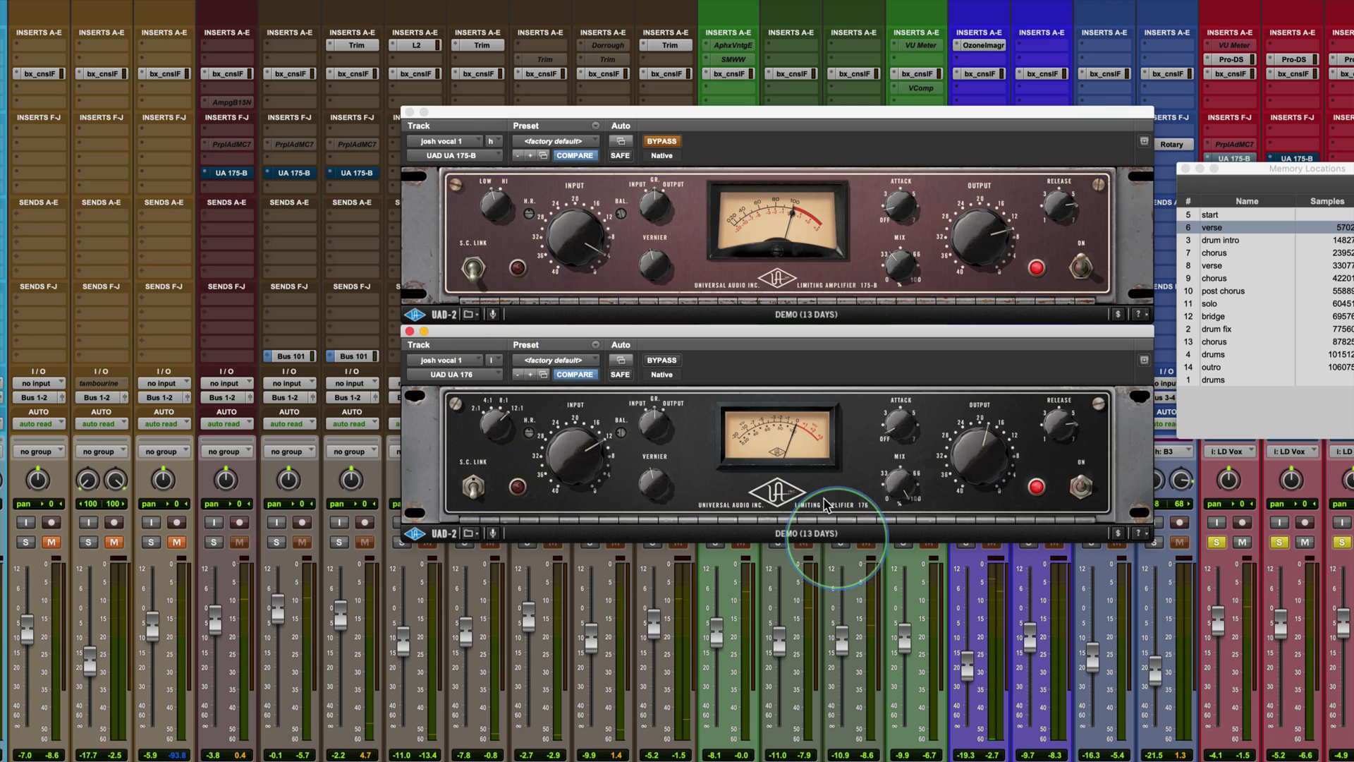
{"action": "left_click_drag", "start_coordinate": [509, 416], "coordinate": [471, 418]}
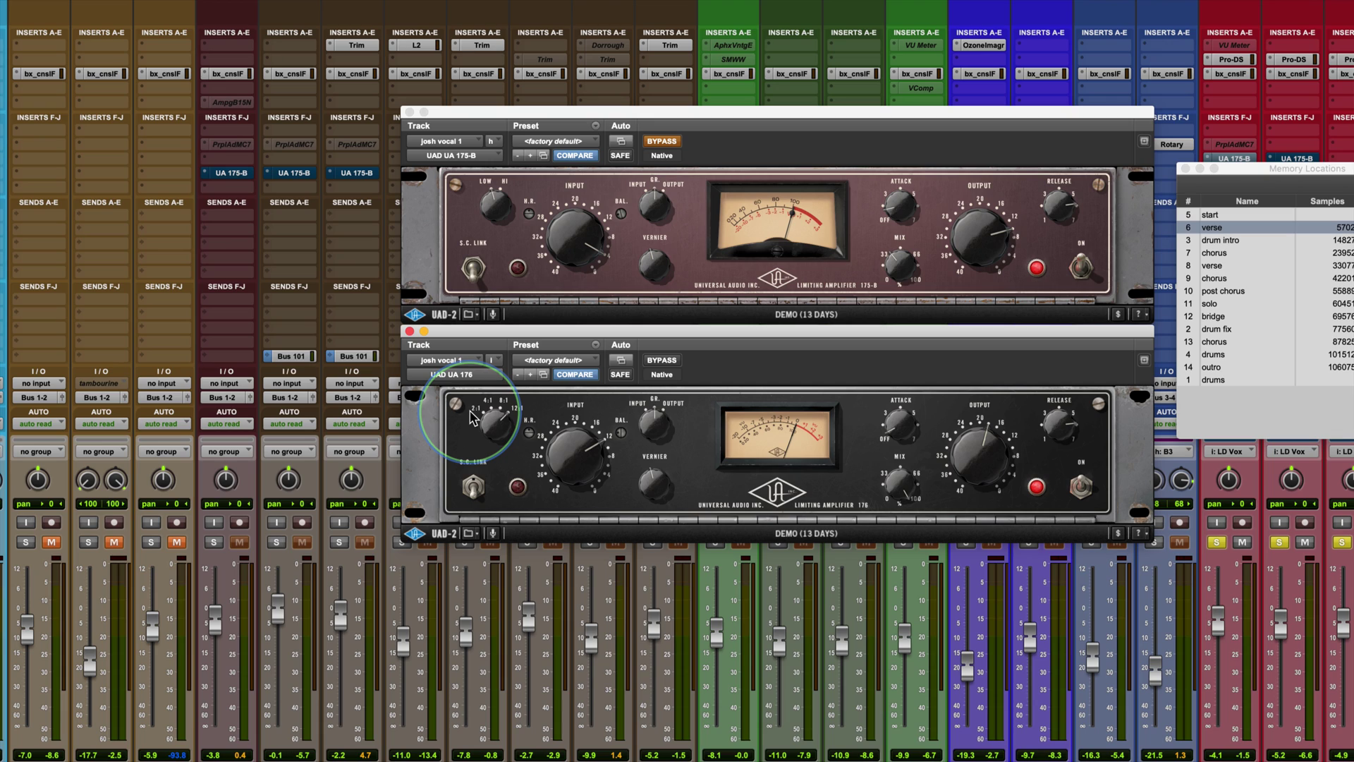
{"action": "left_click_drag", "start_coordinate": [471, 417], "coordinate": [511, 410]}
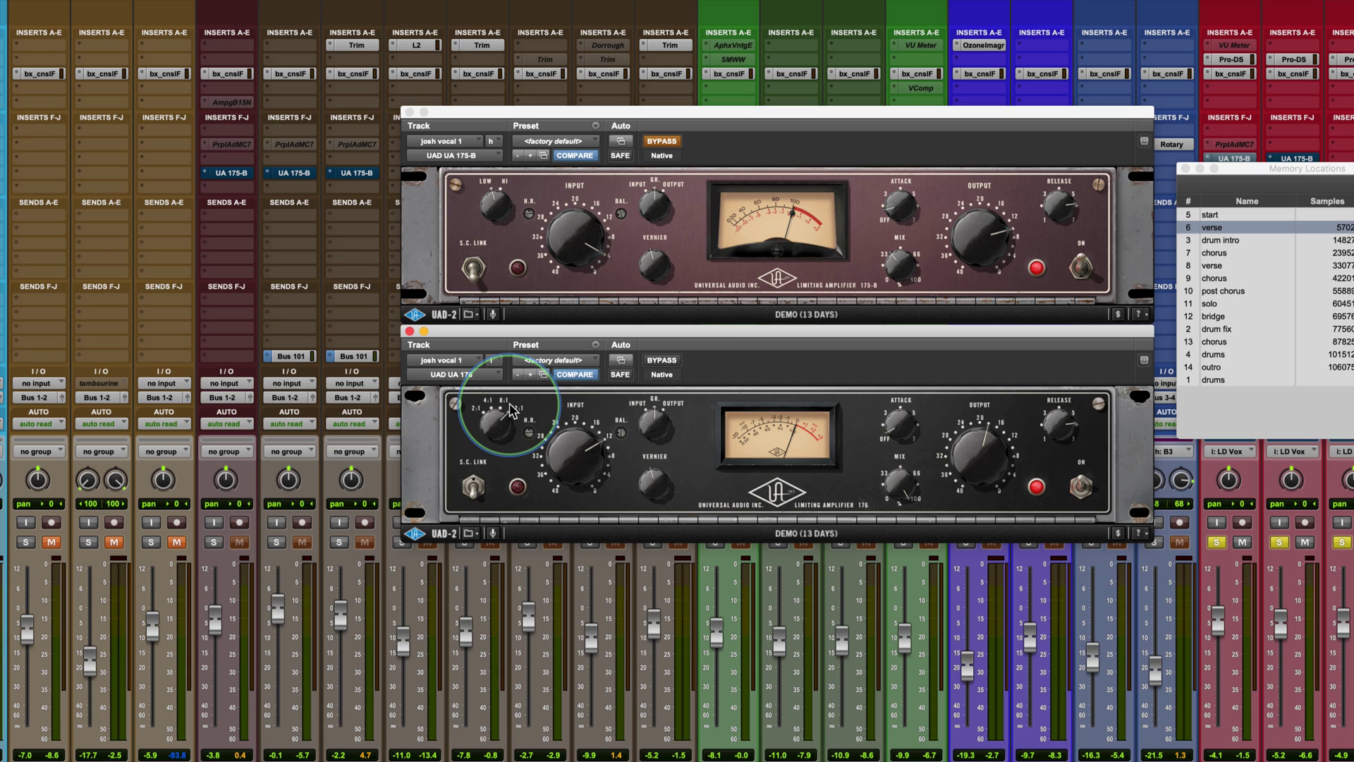
{"action": "left_click_drag", "start_coordinate": [511, 414], "coordinate": [504, 427]}
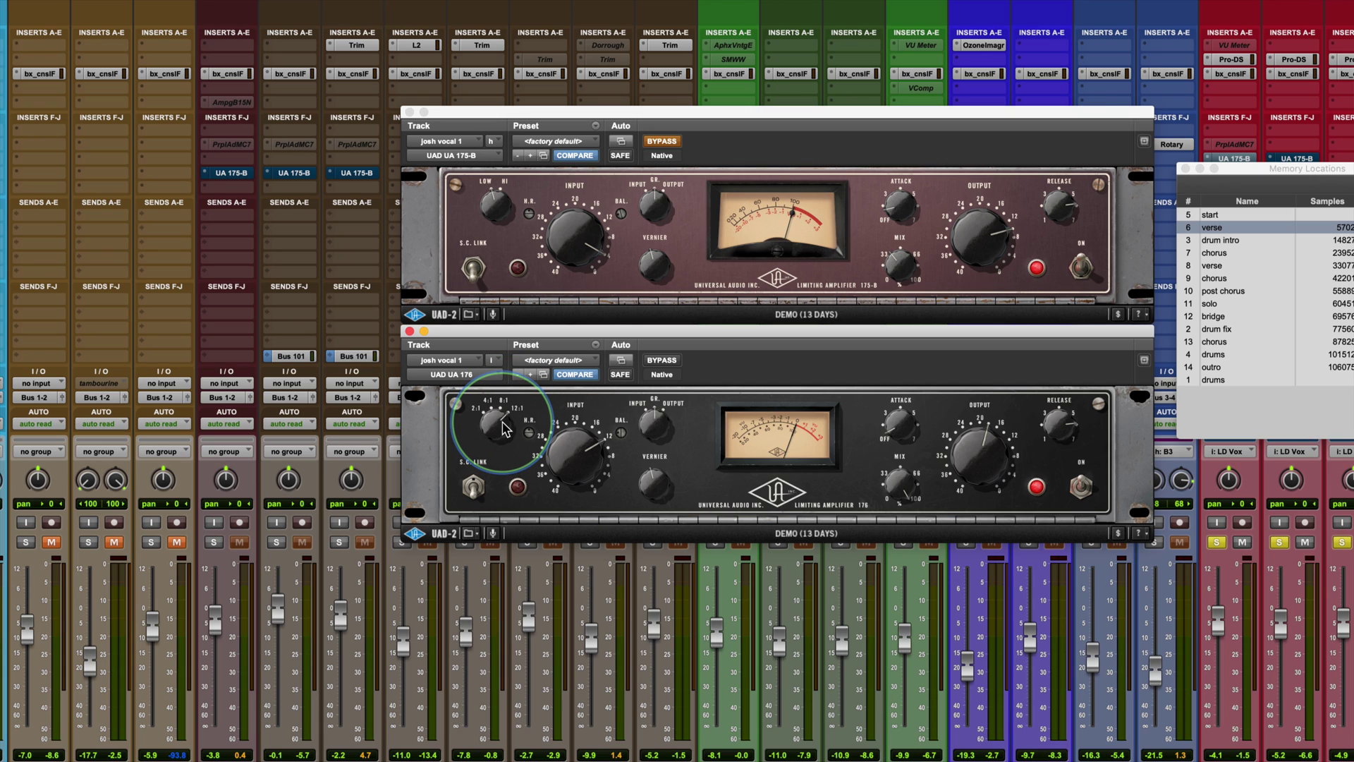
{"action": "left_click_drag", "start_coordinate": [504, 427], "coordinate": [482, 415]}
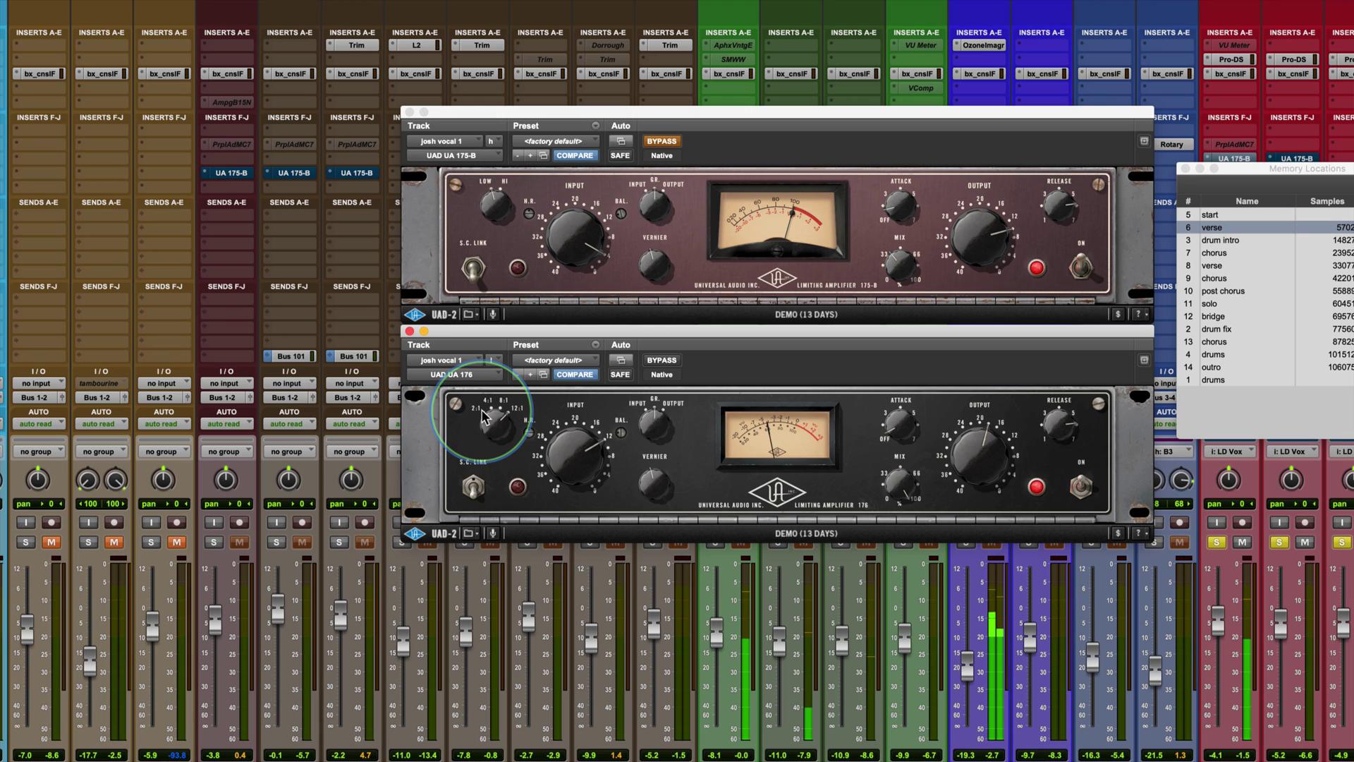
{"action": "left_click_drag", "start_coordinate": [483, 415], "coordinate": [519, 435]}
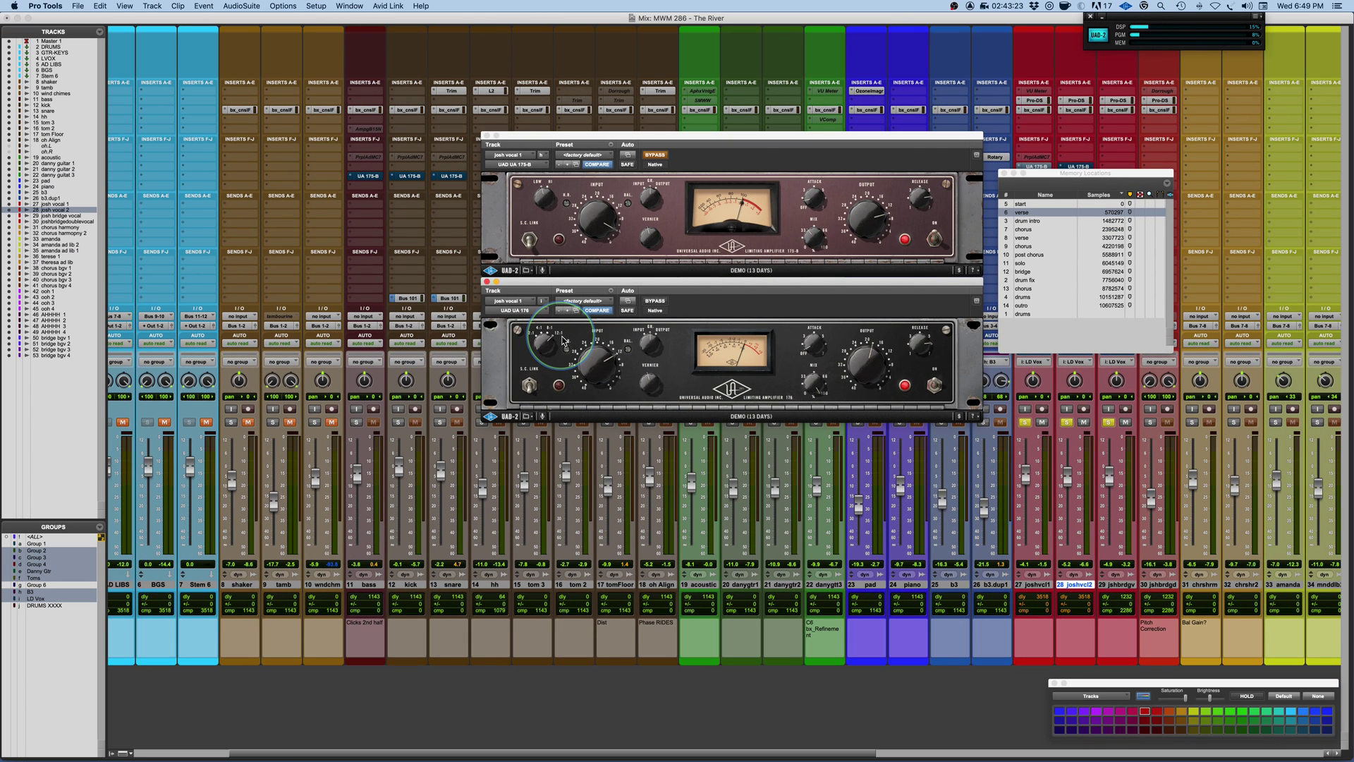
Solo the bass instead of the lead vocals and replace the open vocal limiters with the bass track's UA 175-B.
{"action": "left_click", "coordinate": [1005, 427]}
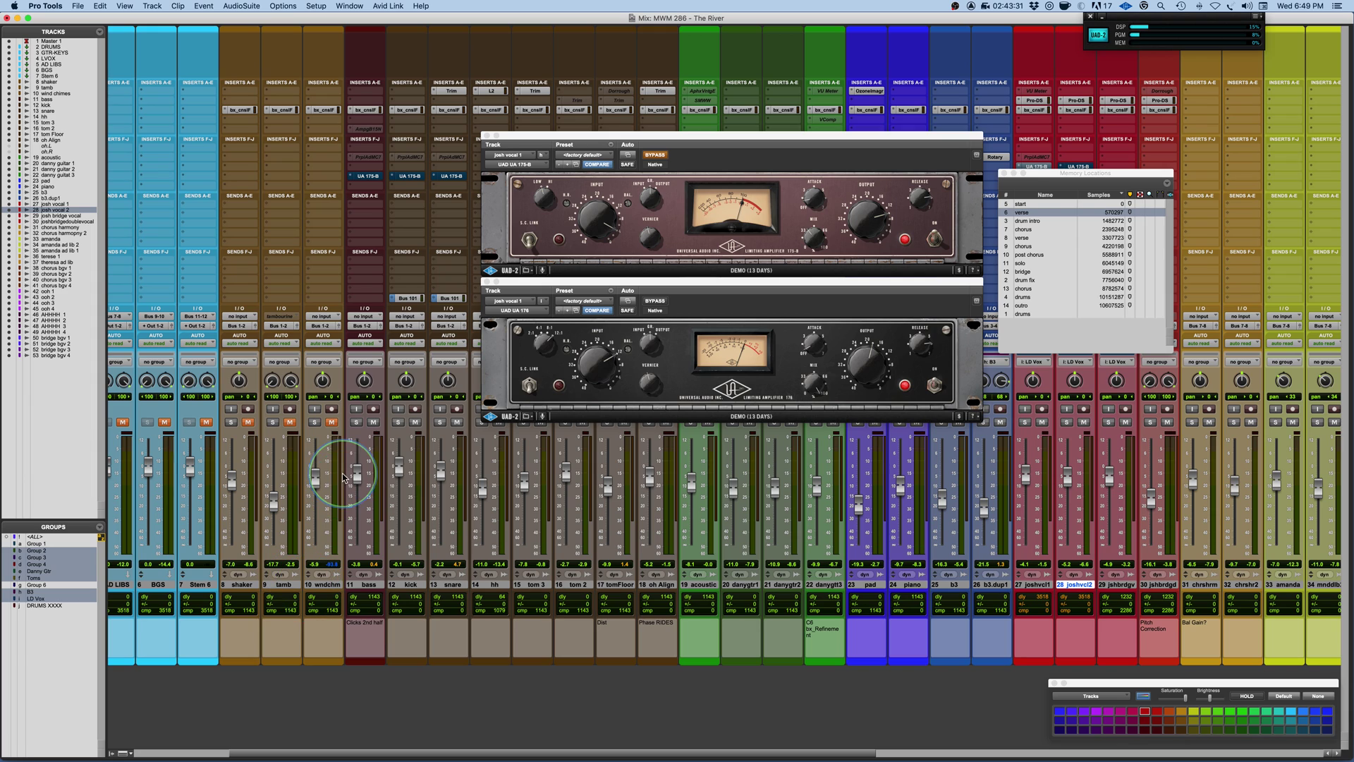
{"action": "left_click", "coordinate": [356, 421]}
{"action": "left_click", "coordinate": [366, 176]}
{"action": "left_click", "coordinate": [485, 281]}
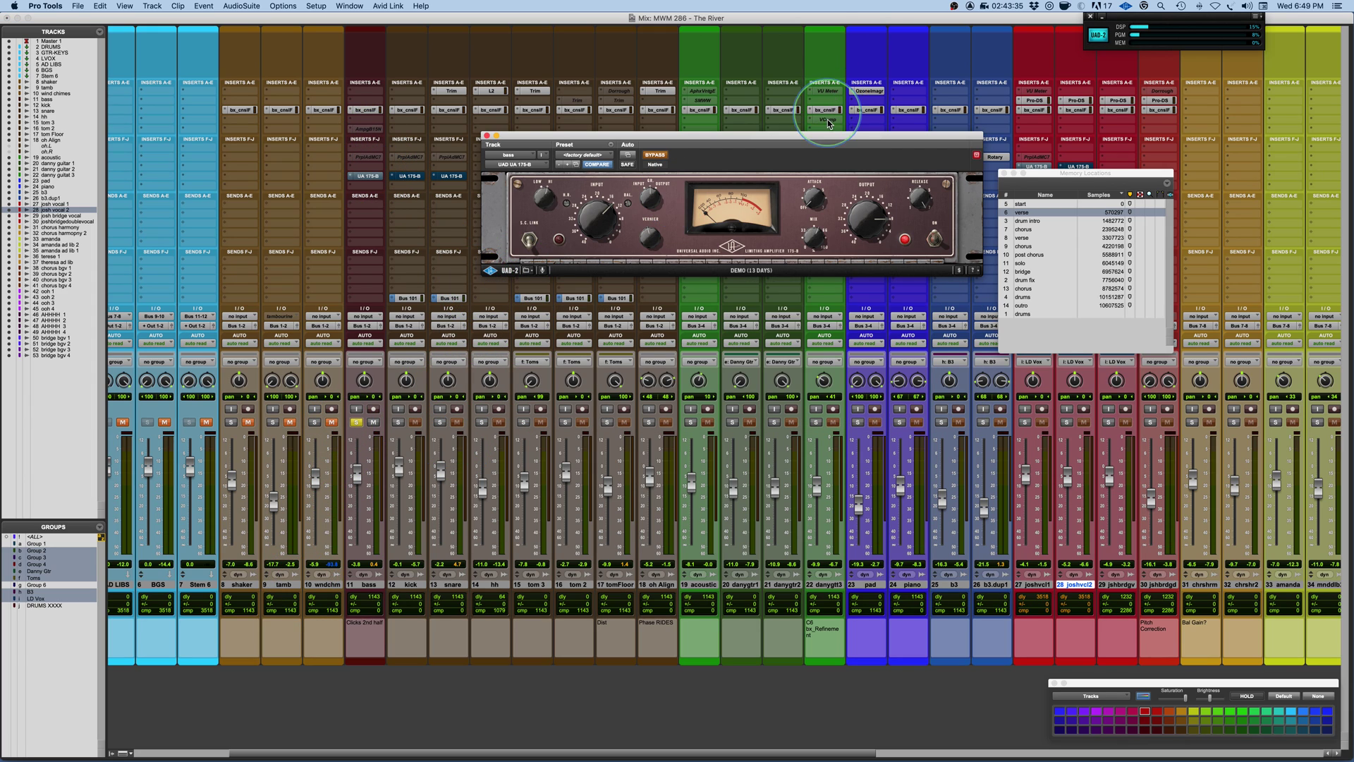
{"action": "left_click_drag", "start_coordinate": [816, 137], "coordinate": [781, 223]}
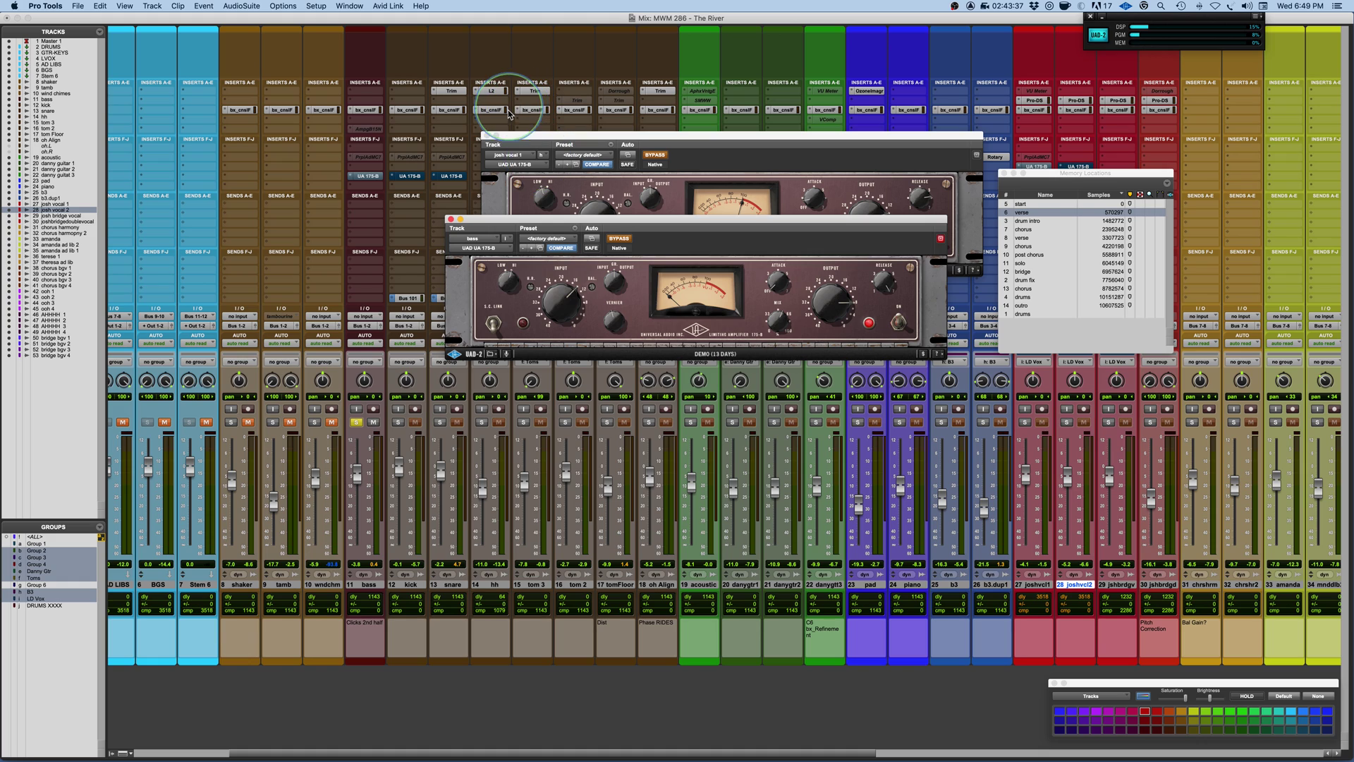
{"action": "left_click", "coordinate": [485, 135]}
{"action": "left_click_drag", "start_coordinate": [672, 224], "coordinate": [694, 208]}
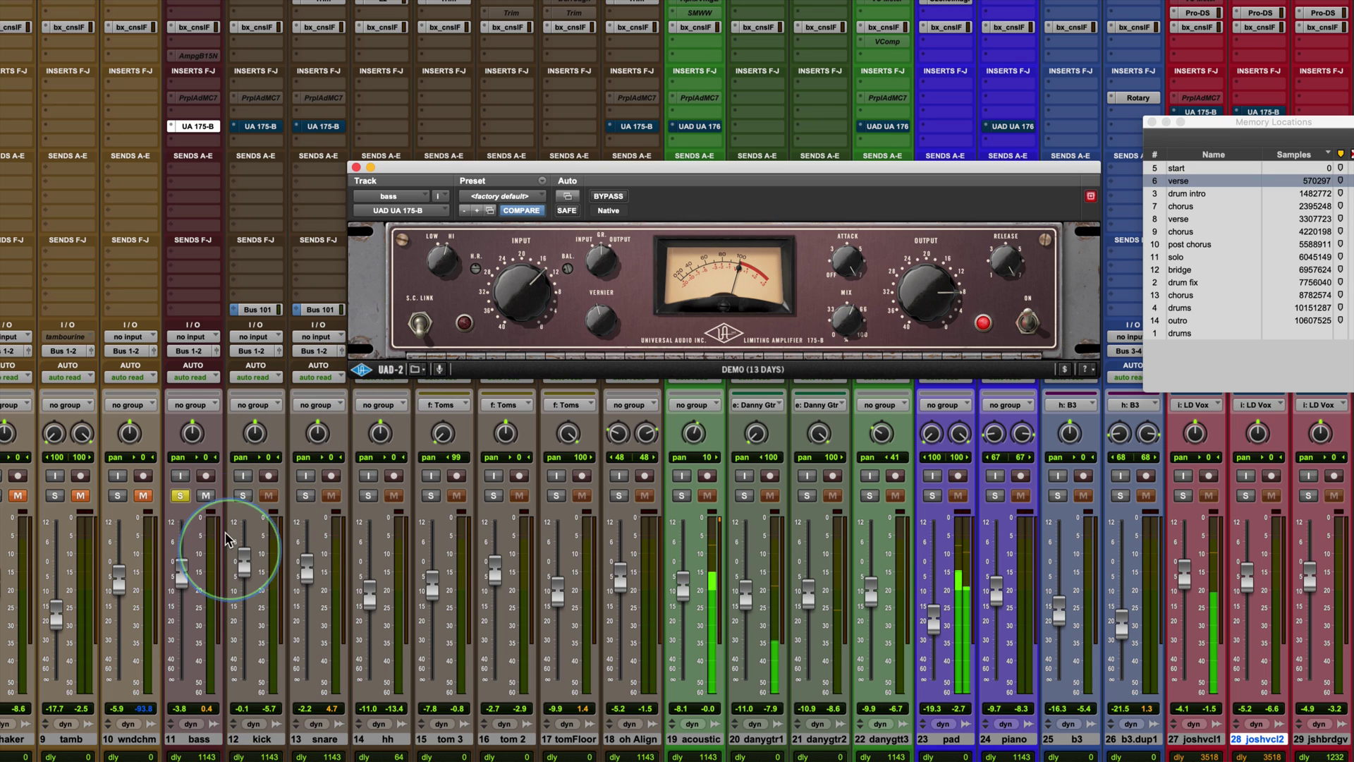
Go to the drum intro marker and raise the bass fader to +1.6 dB.
{"action": "left_click", "coordinate": [1195, 194]}
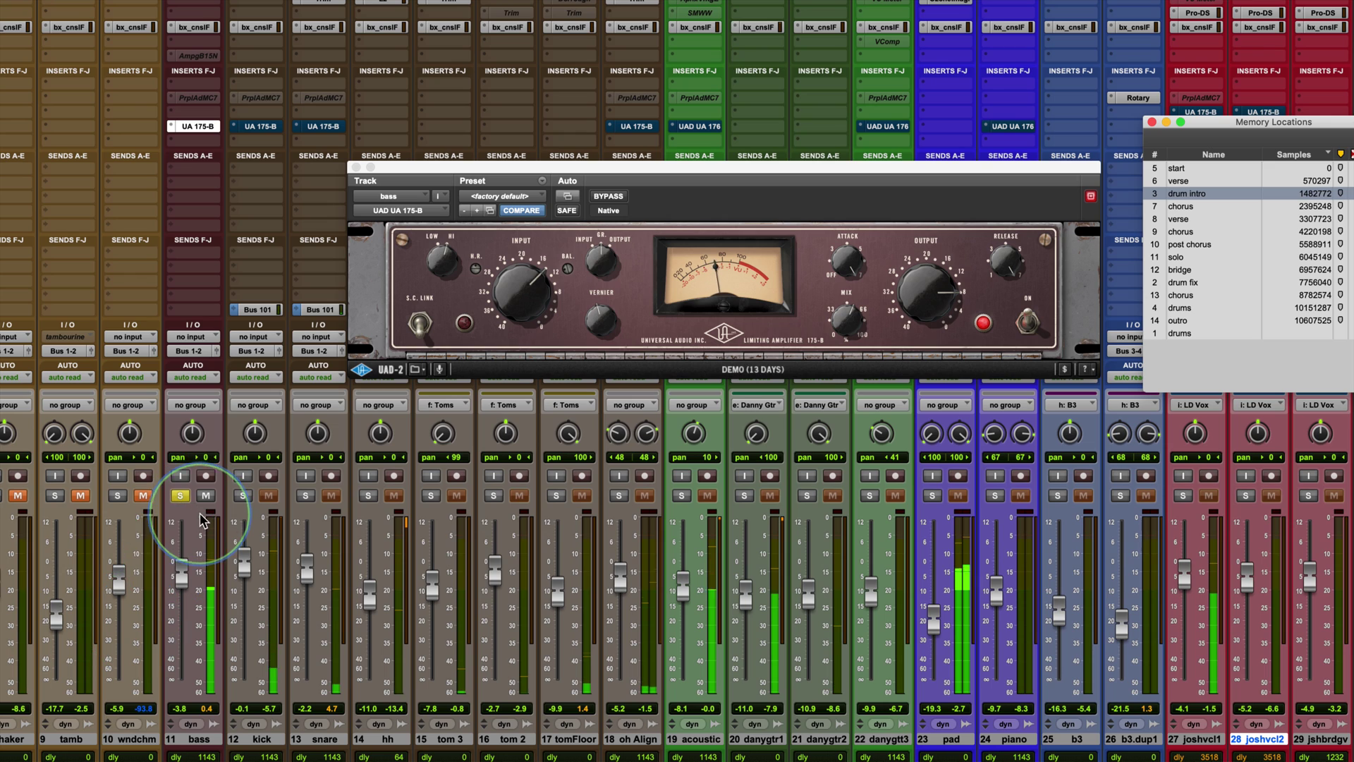
{"action": "left_click_drag", "start_coordinate": [181, 575], "coordinate": [181, 553]}
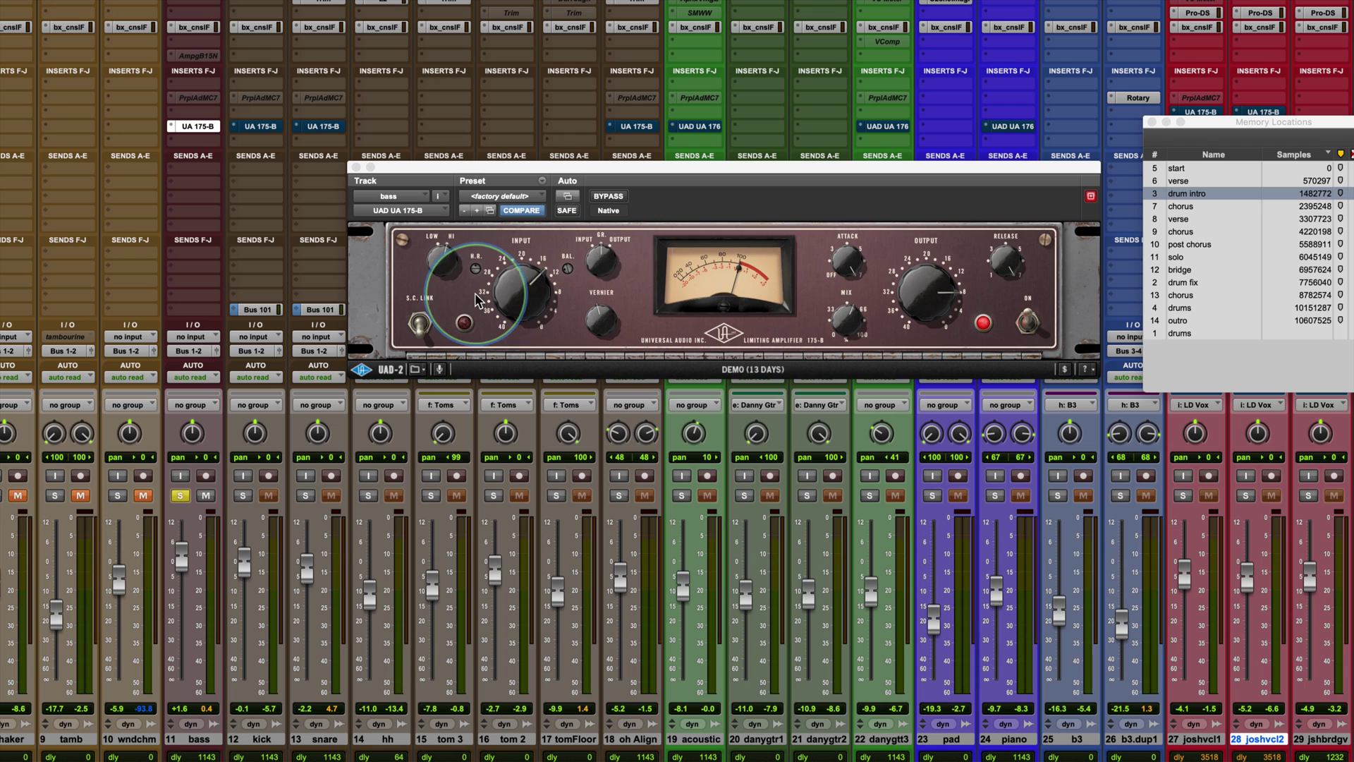
{"action": "left_click", "coordinate": [836, 221]}
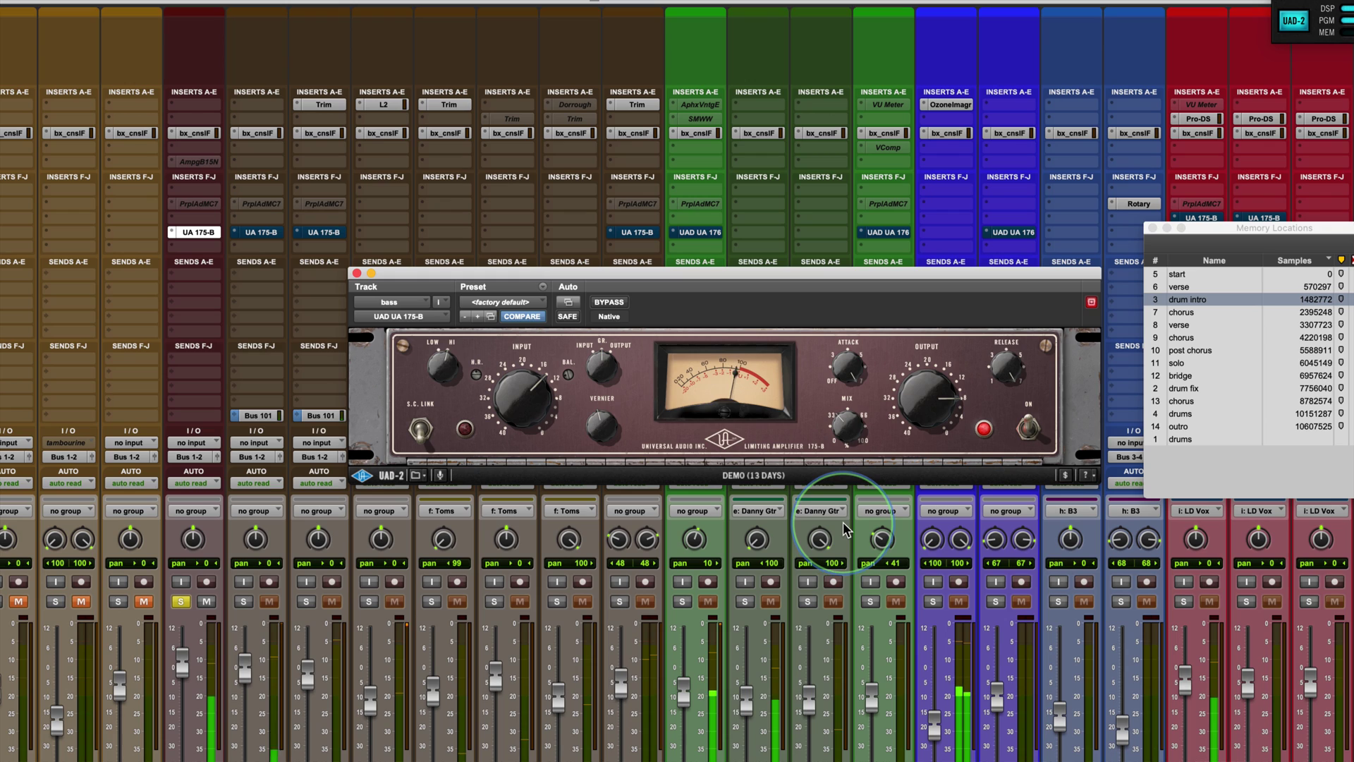
Lower the bass UA 175-B output slightly to match the bypassed level, comparing with bypass before and after.
{"action": "left_click", "coordinate": [609, 302]}
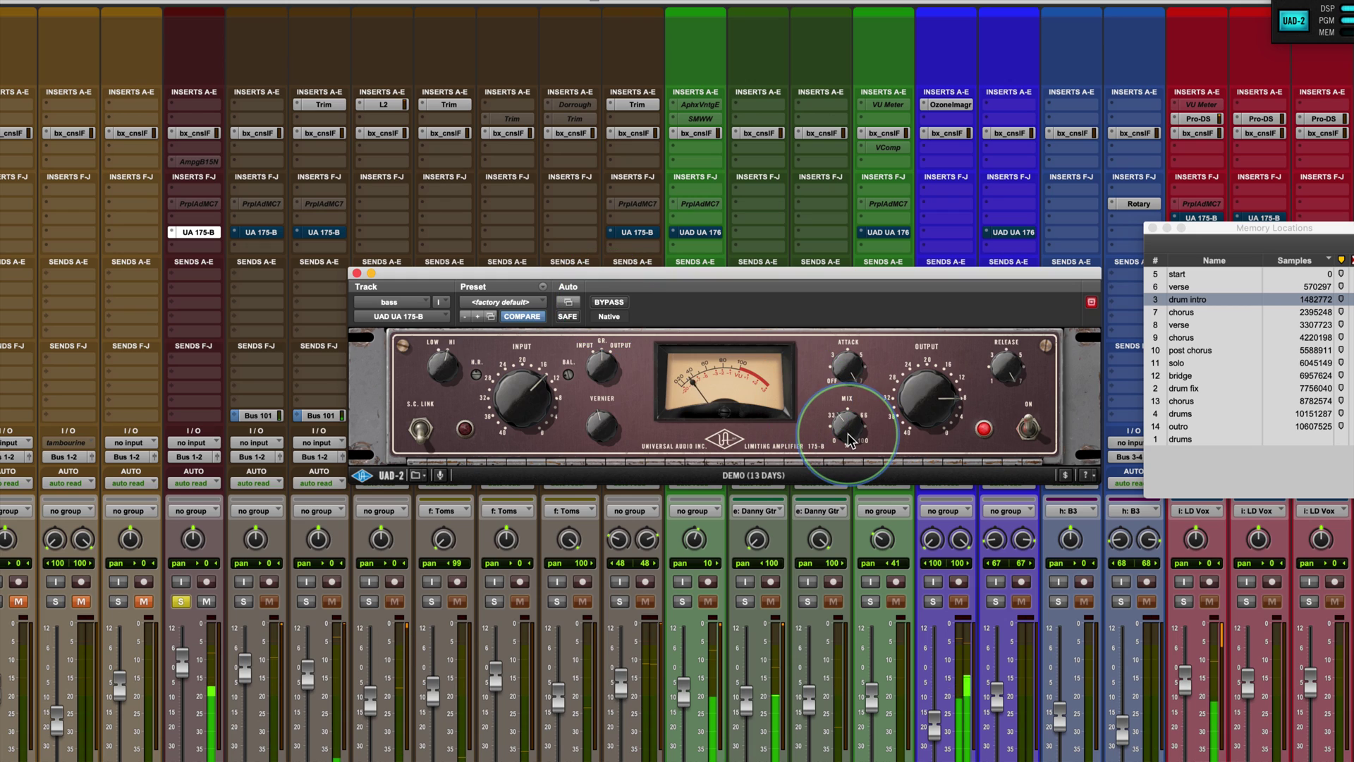
{"action": "left_click", "coordinate": [609, 303]}
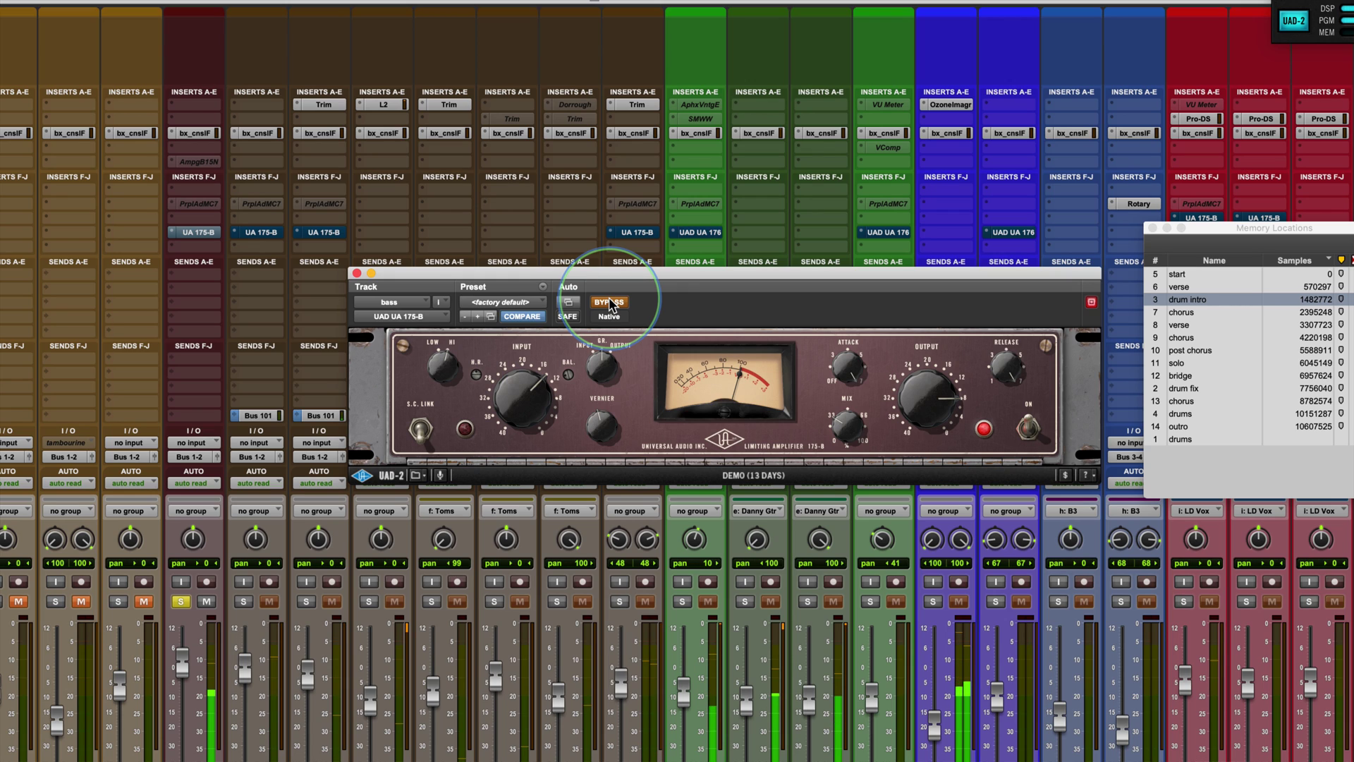
{"action": "left_click", "coordinate": [609, 302]}
{"action": "left_click_drag", "start_coordinate": [931, 395], "coordinate": [927, 424]}
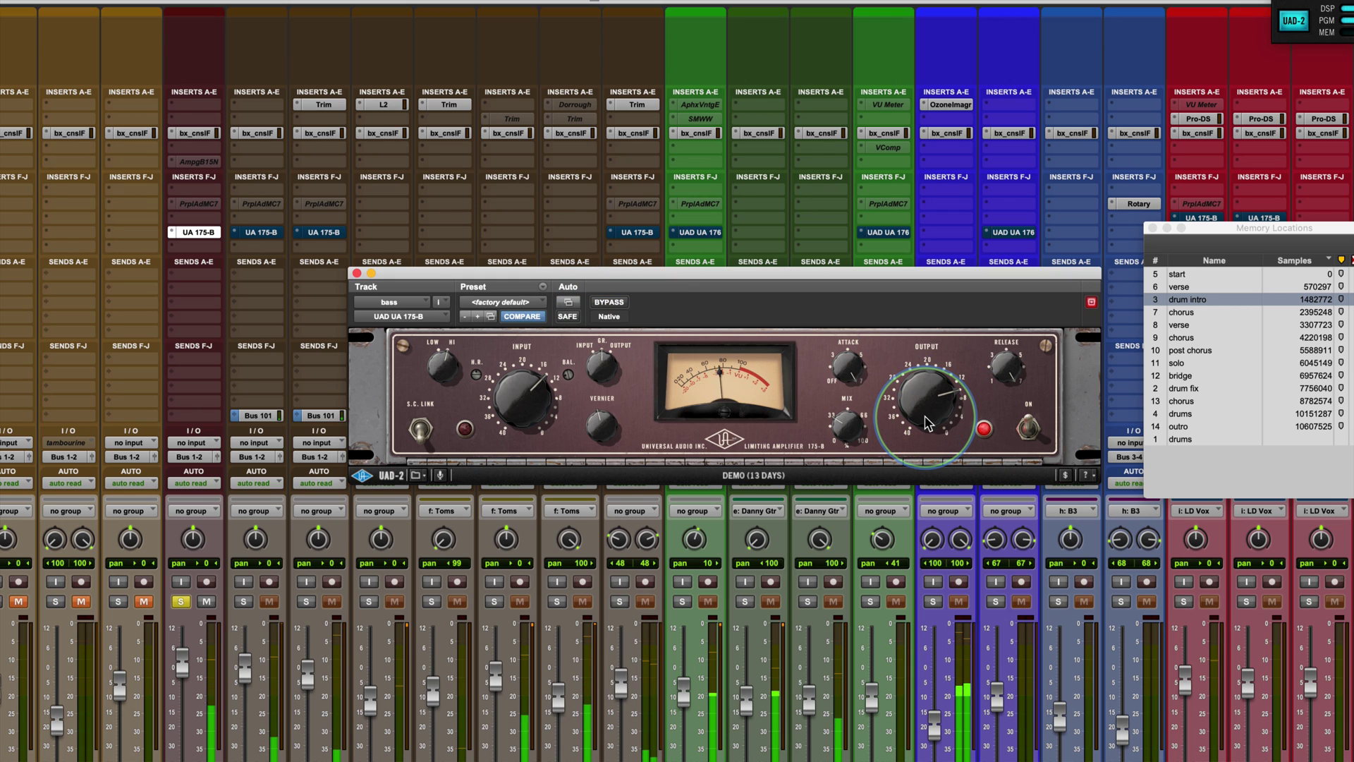
{"action": "left_click", "coordinate": [611, 304]}
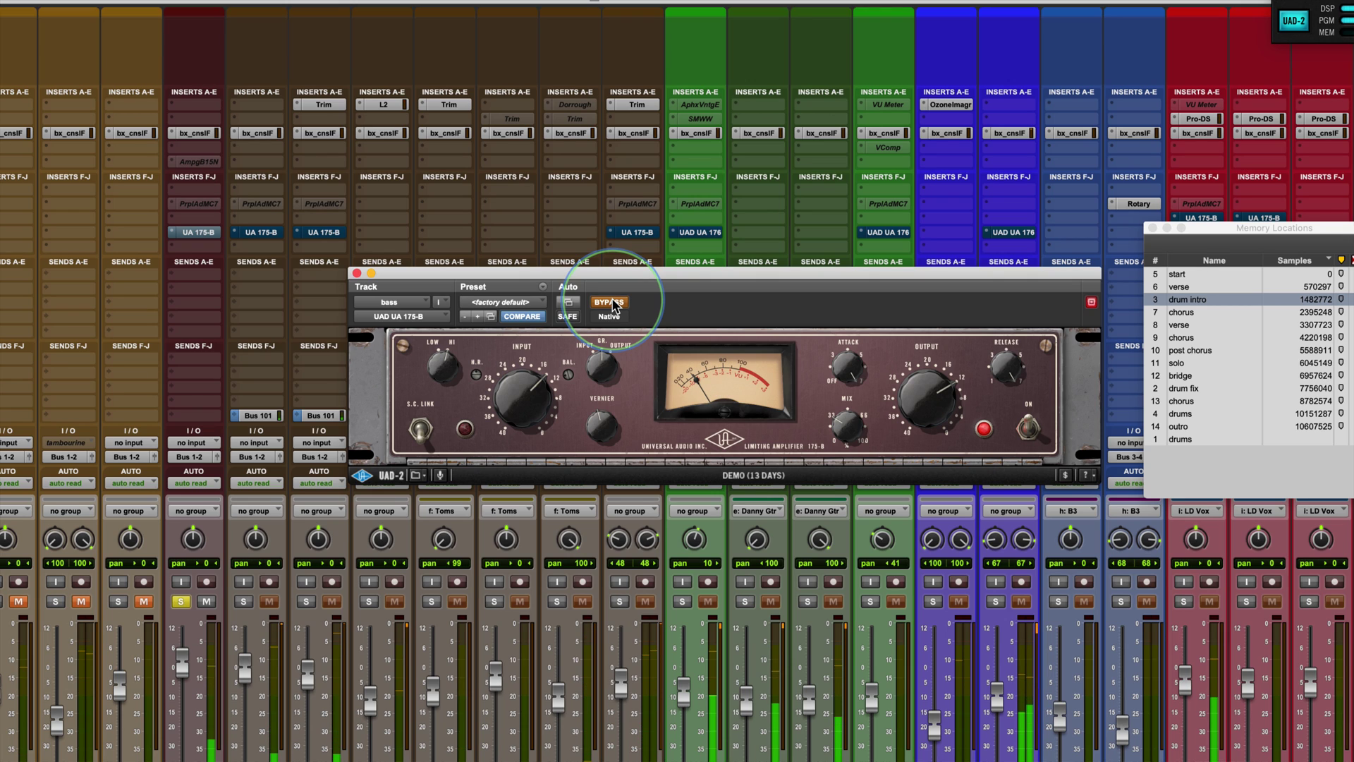
{"action": "left_click", "coordinate": [611, 304]}
Reduce the bass UA 175-B input for lighter limiting, raise its output to compensate and compare with bypass.
{"action": "left_click_drag", "start_coordinate": [523, 396], "coordinate": [514, 433]}
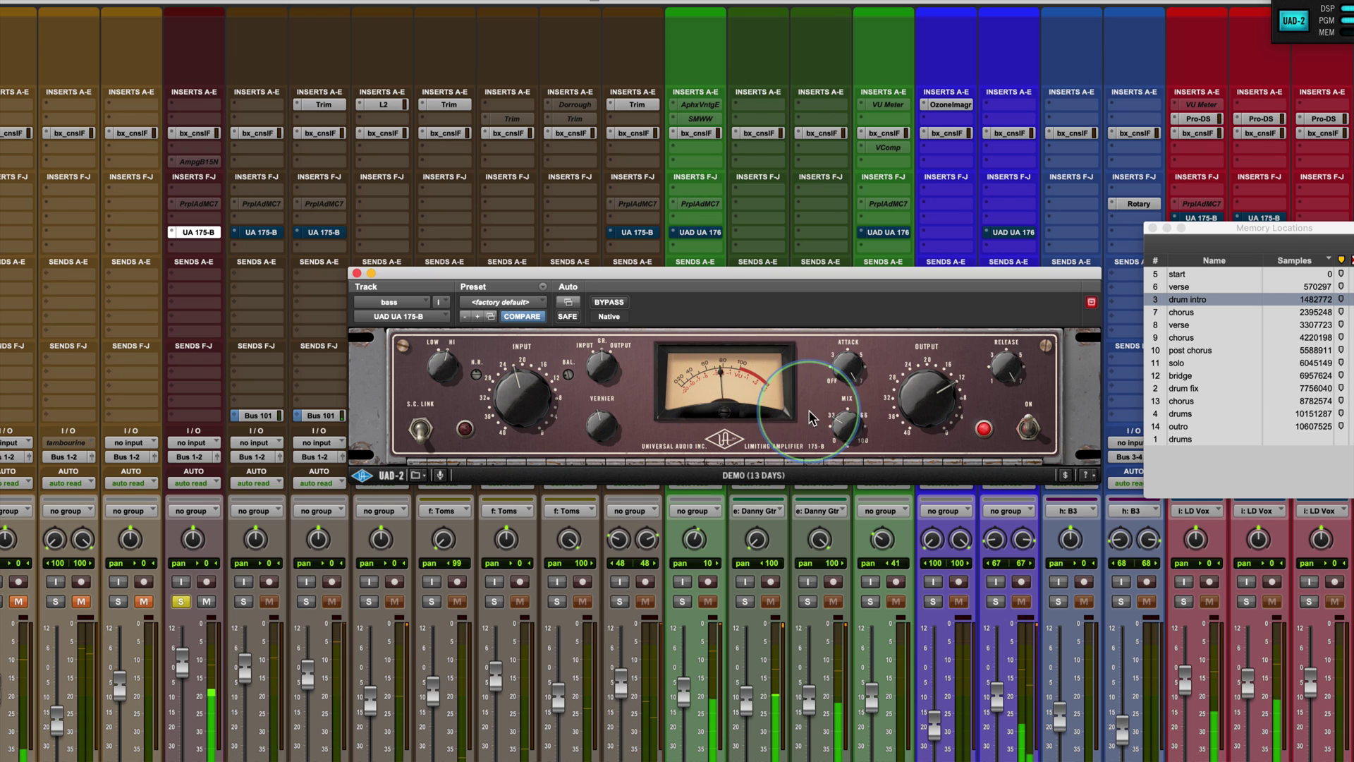
{"action": "left_click_drag", "start_coordinate": [922, 418], "coordinate": [921, 399]}
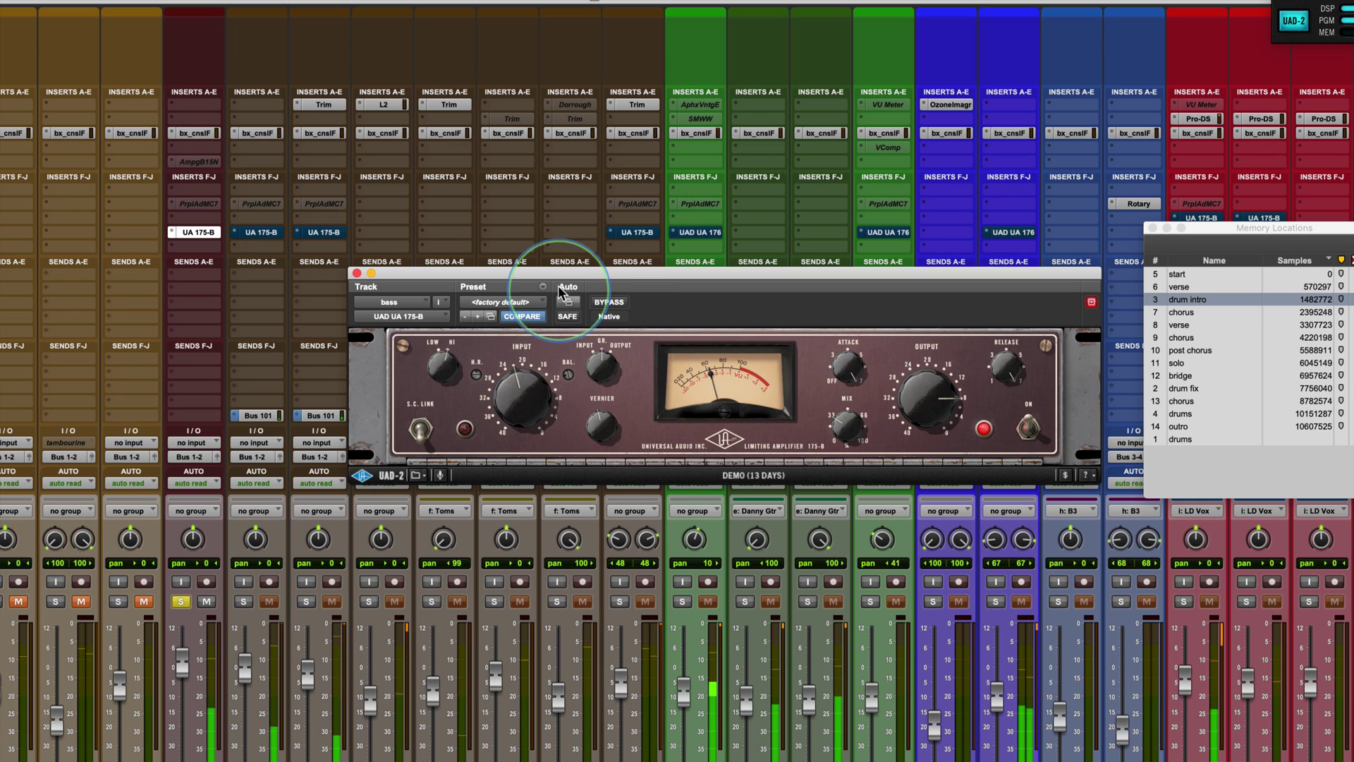
{"action": "left_click", "coordinate": [609, 303]}
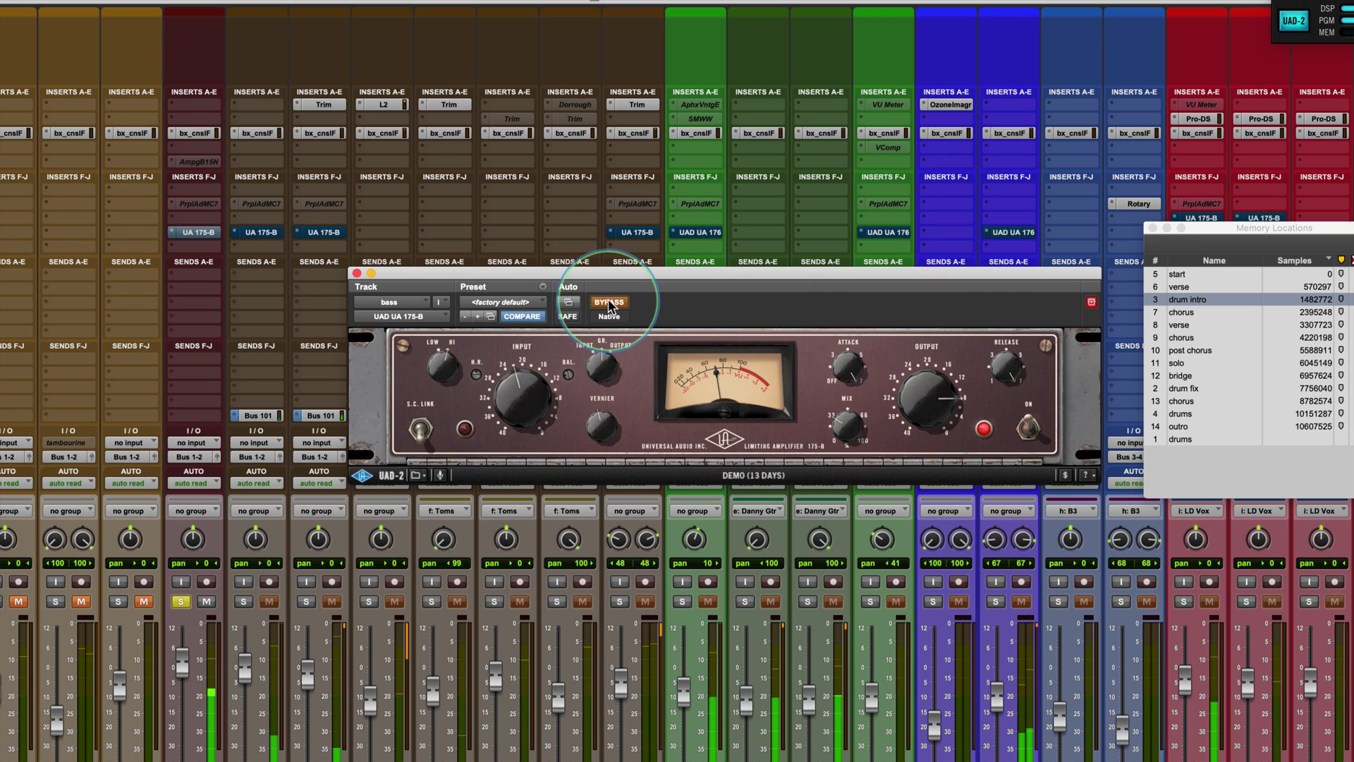
{"action": "left_click", "coordinate": [609, 303]}
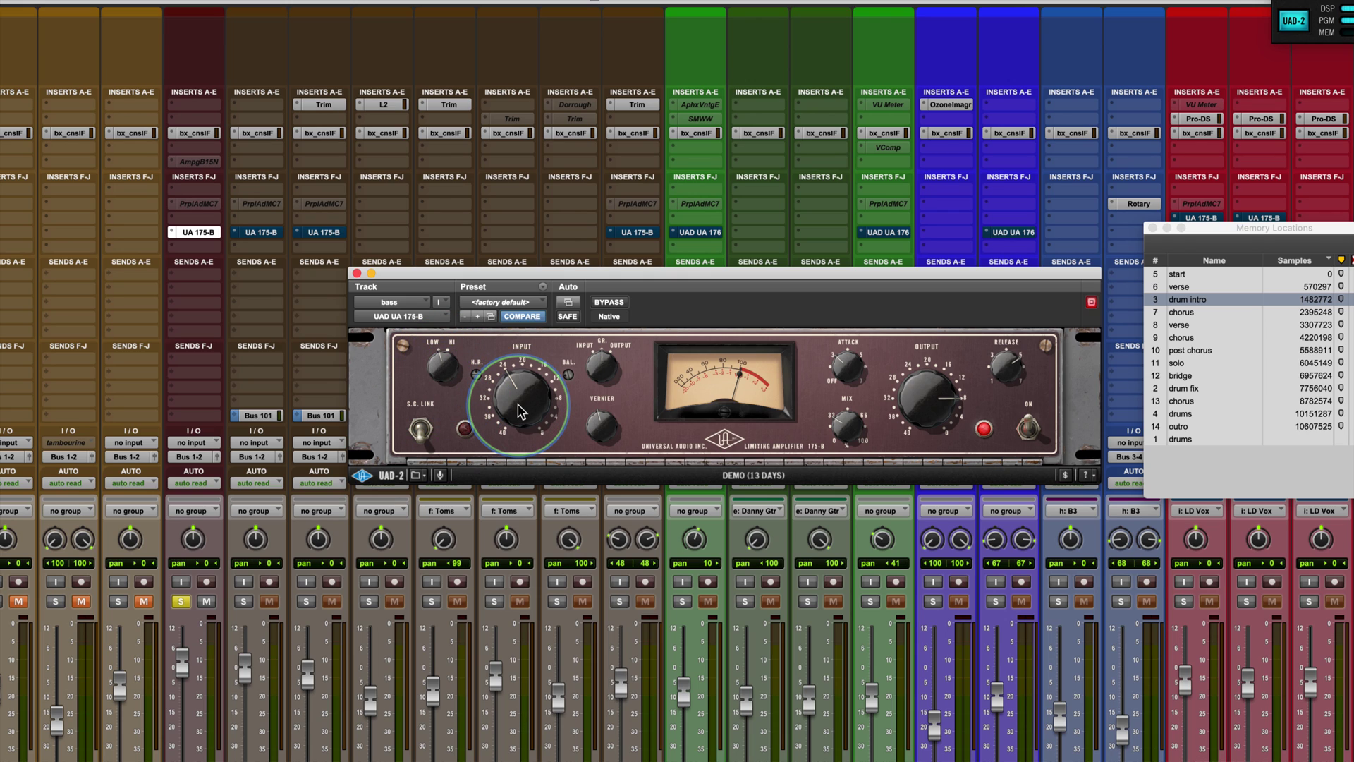
Drive the bass UA 175-B input much harder, trim its output to compensate and compare repeatedly with bypass.
{"action": "left_click_drag", "start_coordinate": [520, 411], "coordinate": [519, 354]}
{"action": "left_click_drag", "start_coordinate": [936, 392], "coordinate": [940, 405]}
{"action": "left_click", "coordinate": [609, 304]}
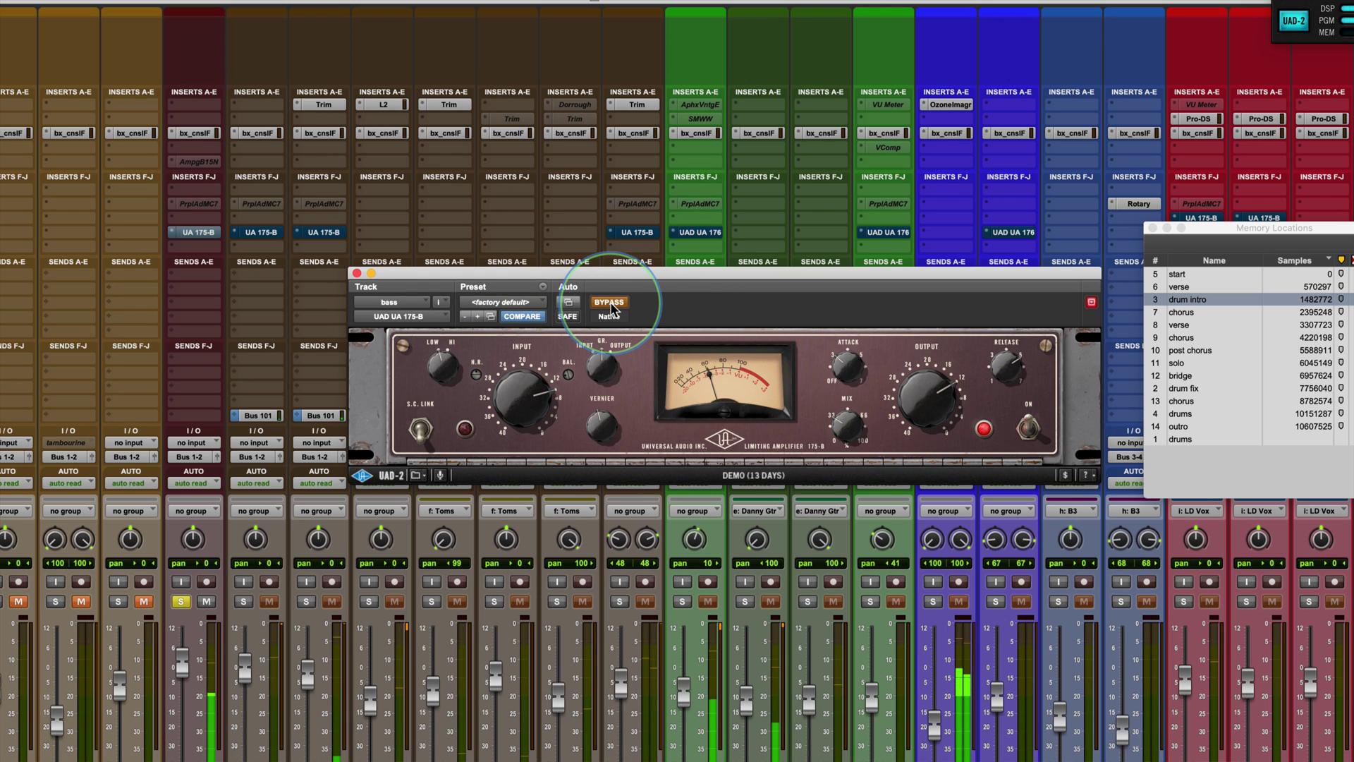
{"action": "left_click", "coordinate": [611, 308]}
{"action": "left_click_drag", "start_coordinate": [911, 393], "coordinate": [908, 397]}
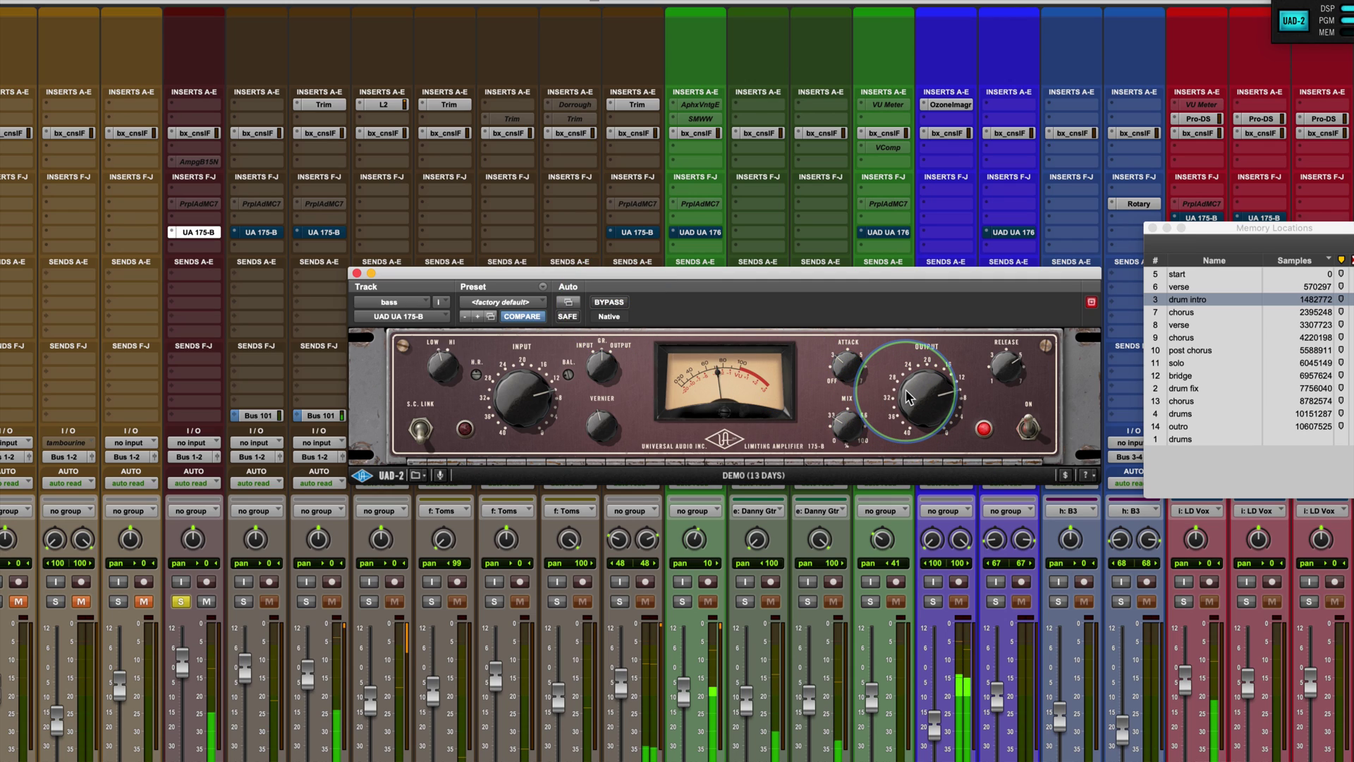
{"action": "left_click", "coordinate": [614, 303]}
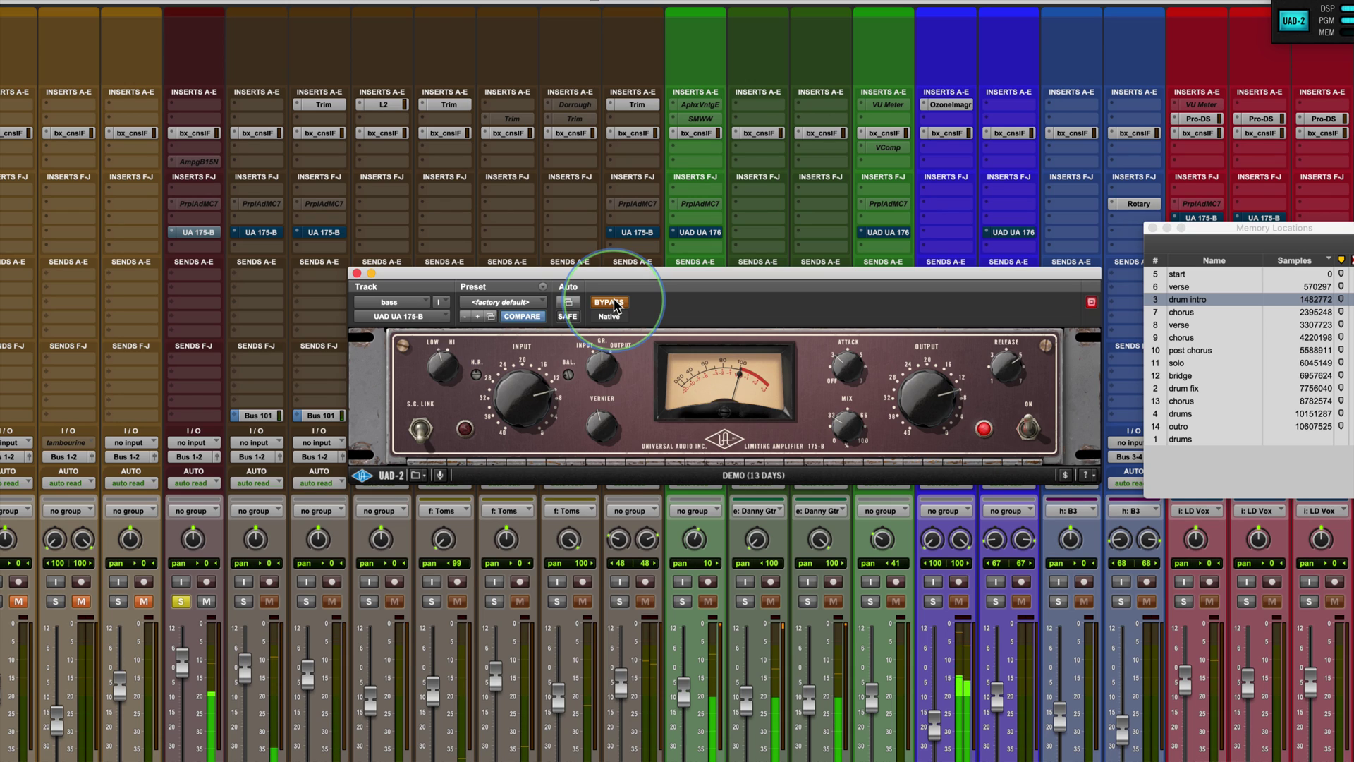
{"action": "left_click", "coordinate": [614, 304]}
{"action": "left_click", "coordinate": [920, 411]}
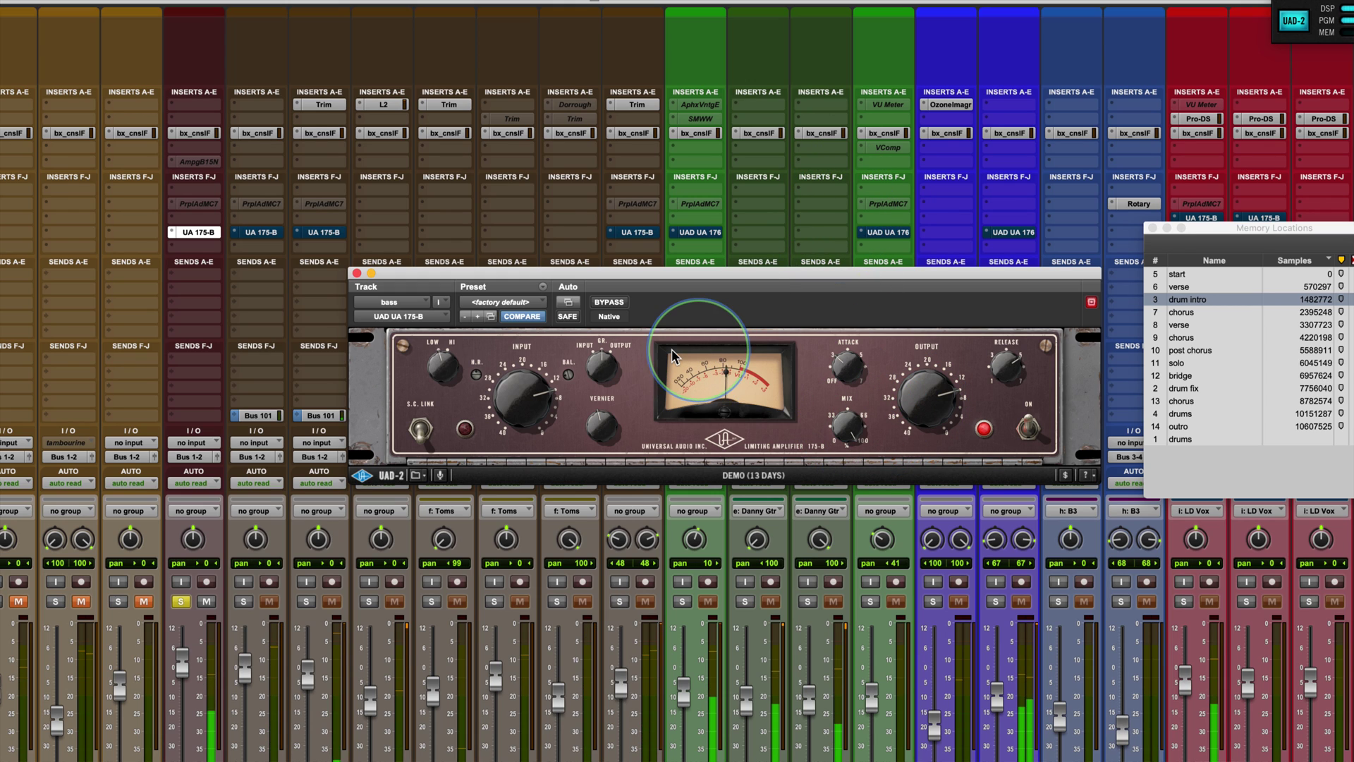
Back off the bass UA 175-B input, bring up its output and leave the limiter engaged after a bypass comparison.
{"action": "left_click_drag", "start_coordinate": [529, 395], "coordinate": [519, 421]}
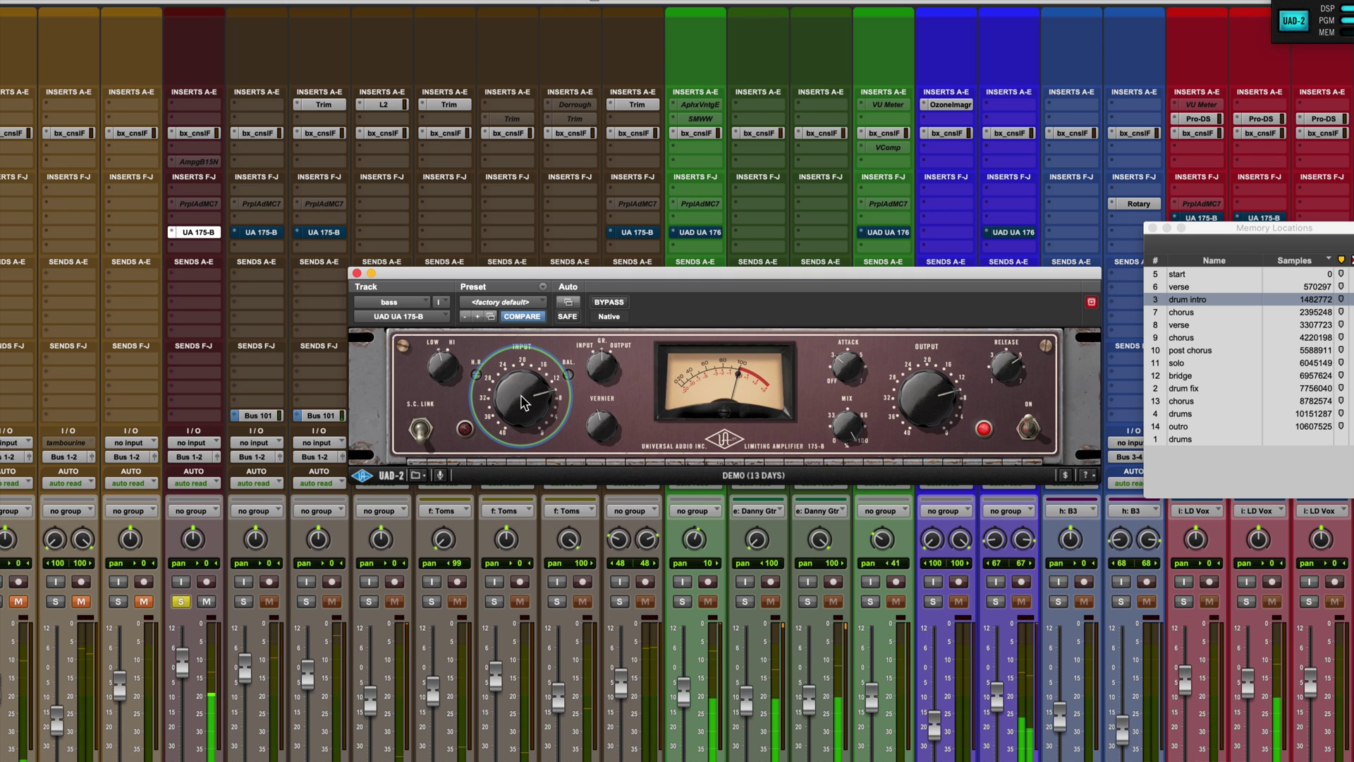
{"action": "left_click_drag", "start_coordinate": [920, 412], "coordinate": [921, 398]}
{"action": "left_click", "coordinate": [610, 303]}
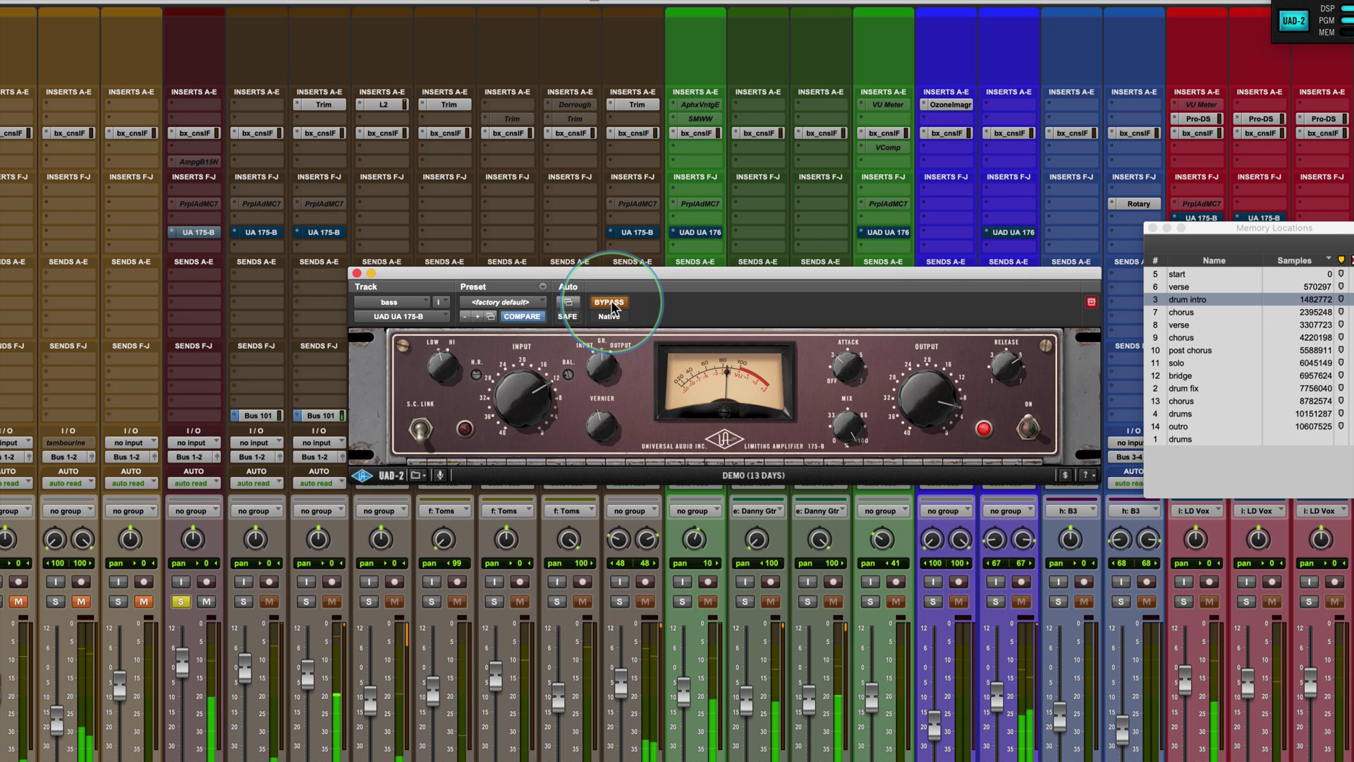
{"action": "left_click", "coordinate": [611, 303]}
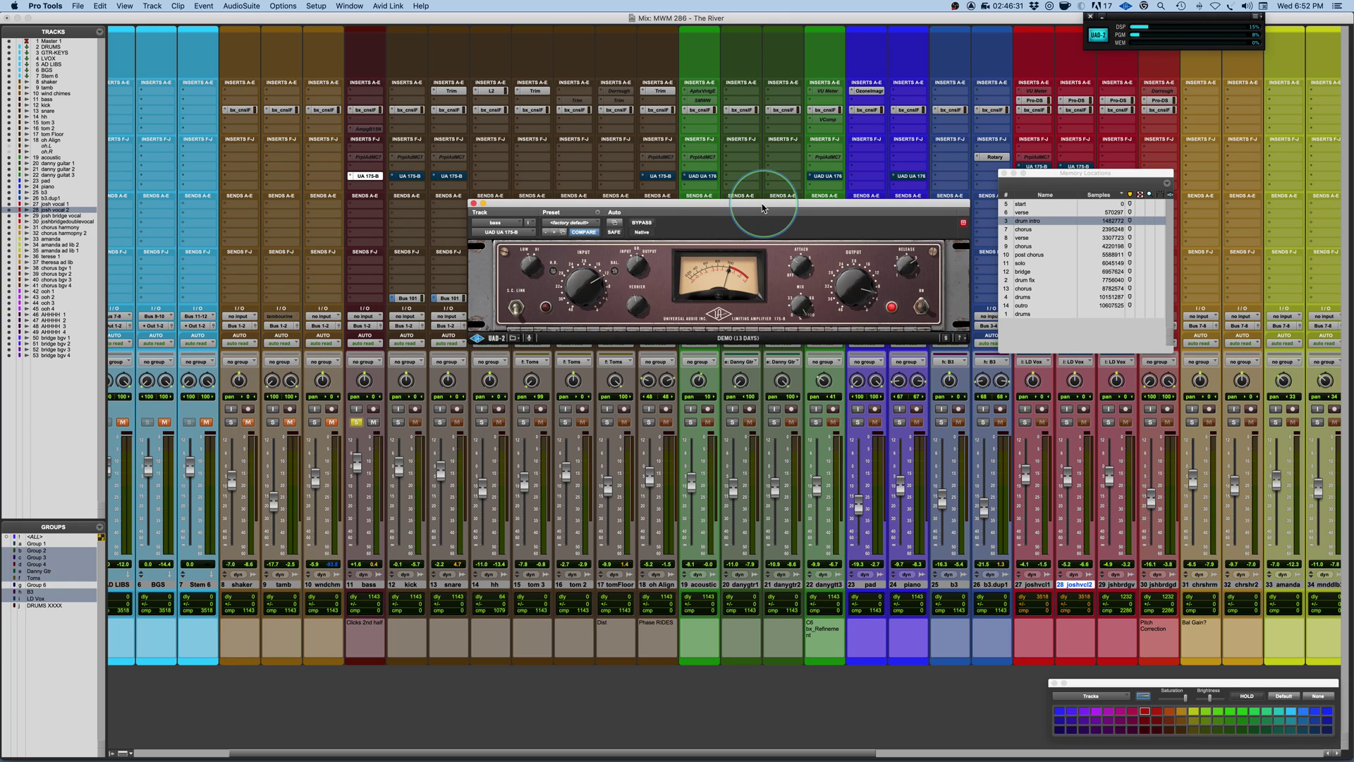
Unsolo the bass, go to the solo marker and open the UA 176 on guitar track 22.
{"action": "left_click", "coordinate": [357, 423]}
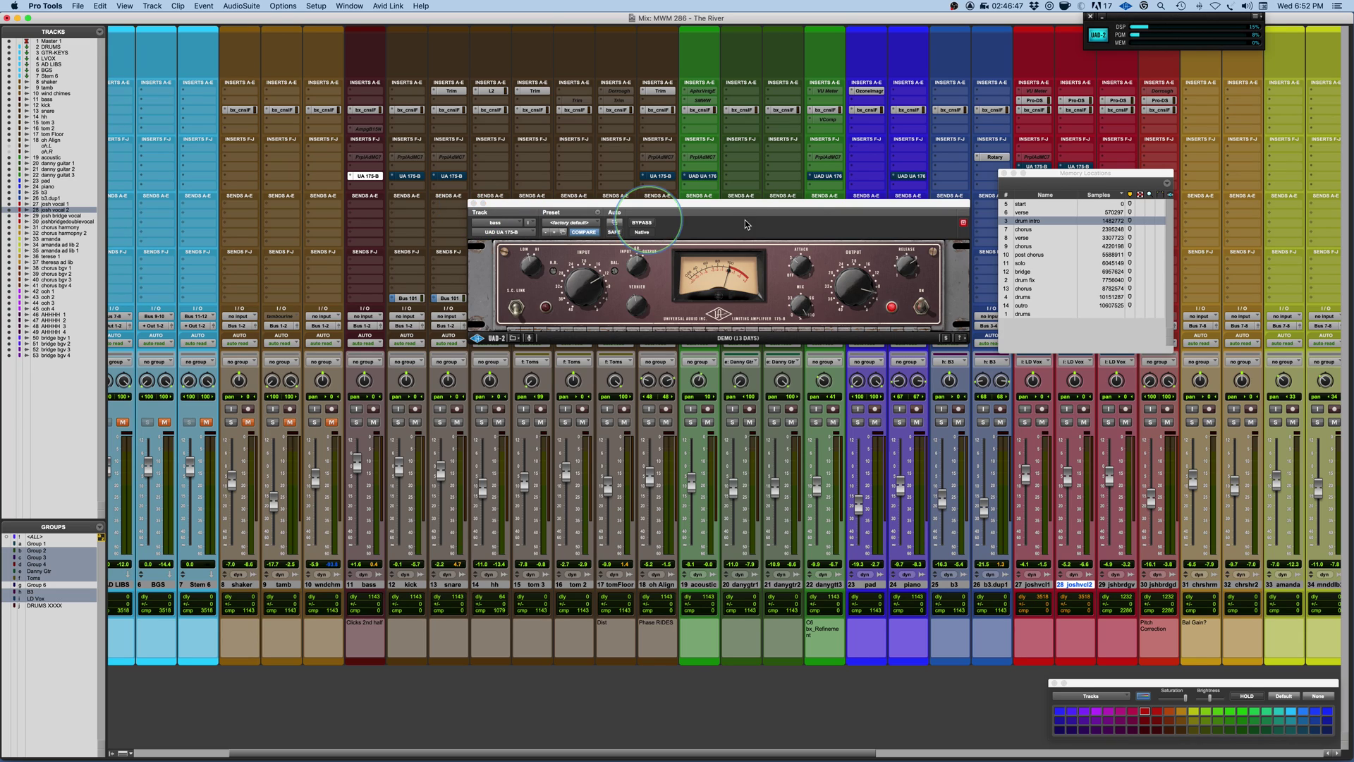
{"action": "left_click_drag", "start_coordinate": [805, 210], "coordinate": [546, 207]}
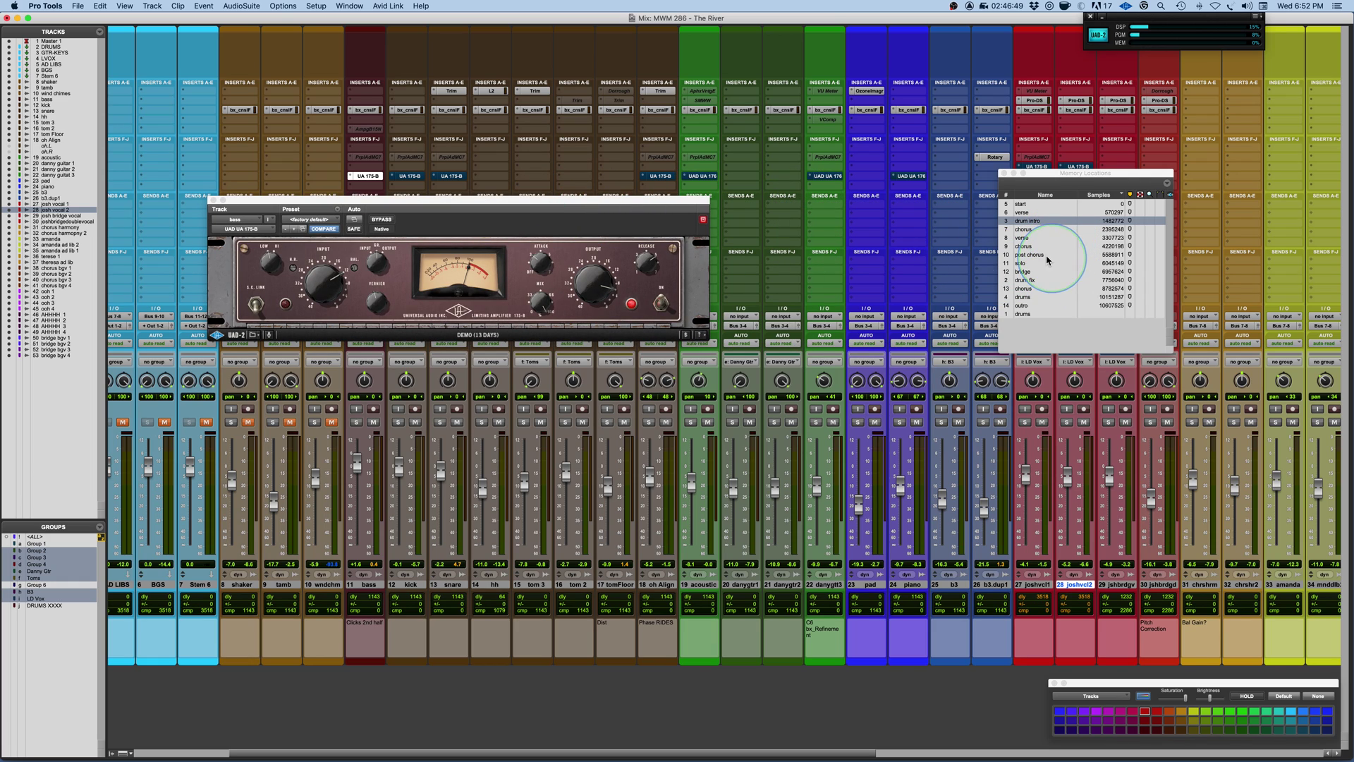
{"action": "left_click", "coordinate": [1022, 263]}
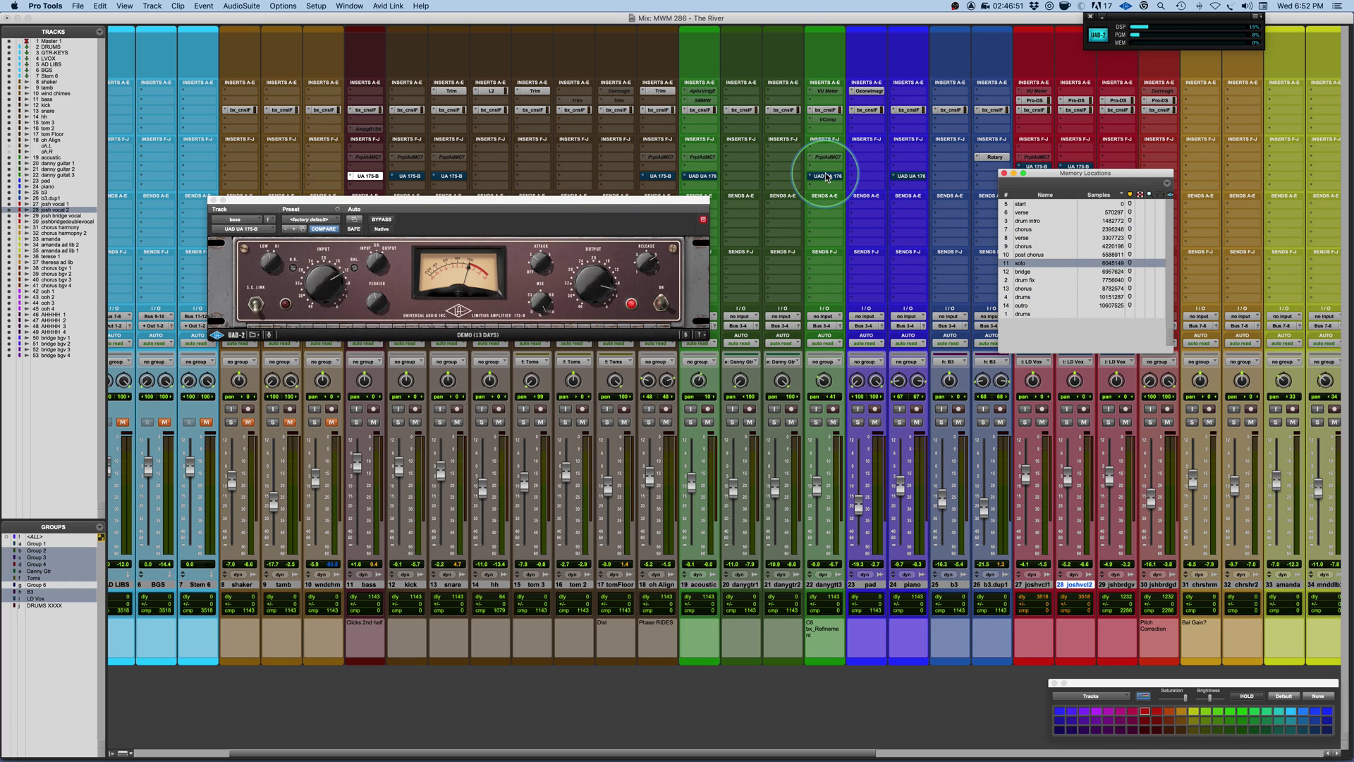
{"action": "left_click", "coordinate": [827, 176]}
{"action": "left_click_drag", "start_coordinate": [529, 205], "coordinate": [737, 228]}
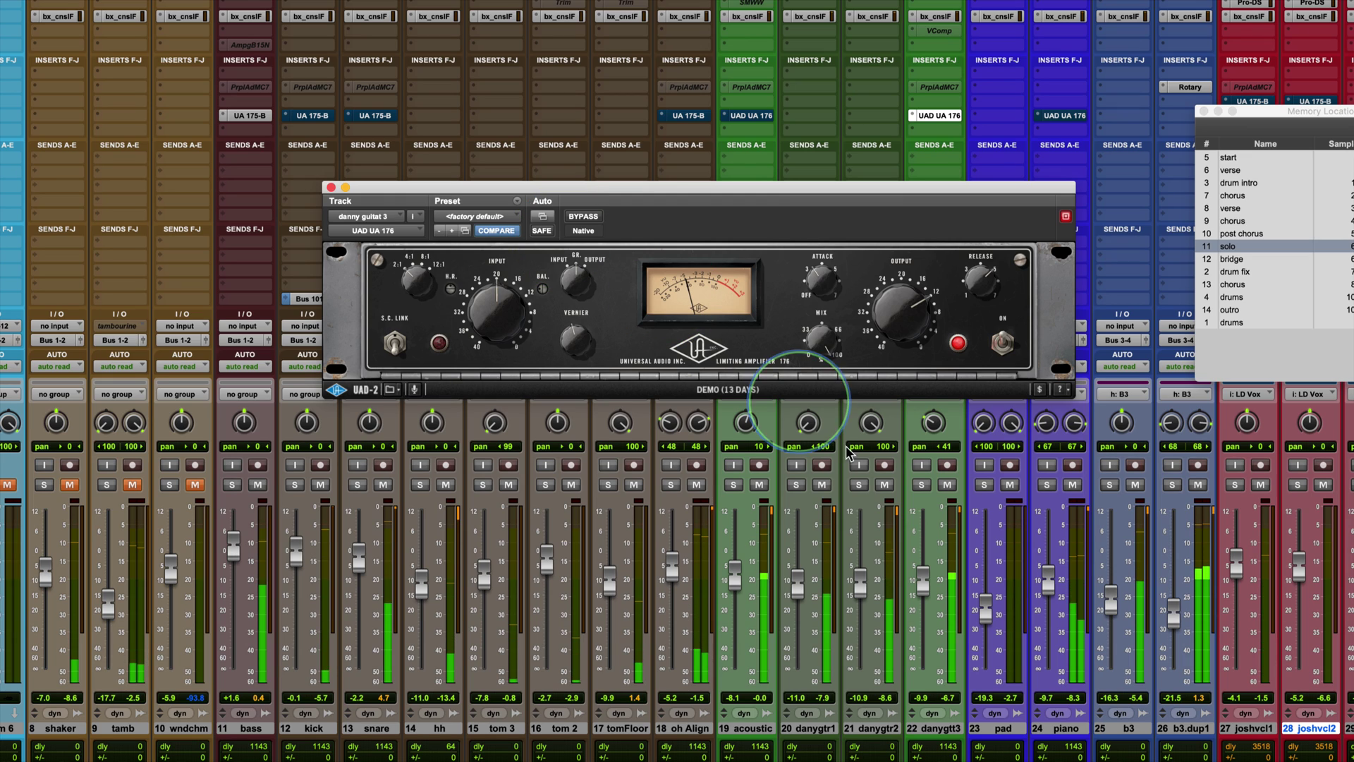
Solo guitar track 22, raise its UA 176 input slightly and compare the limiter repeatedly with bypass, leaving it engaged.
{"action": "left_click", "coordinate": [921, 486]}
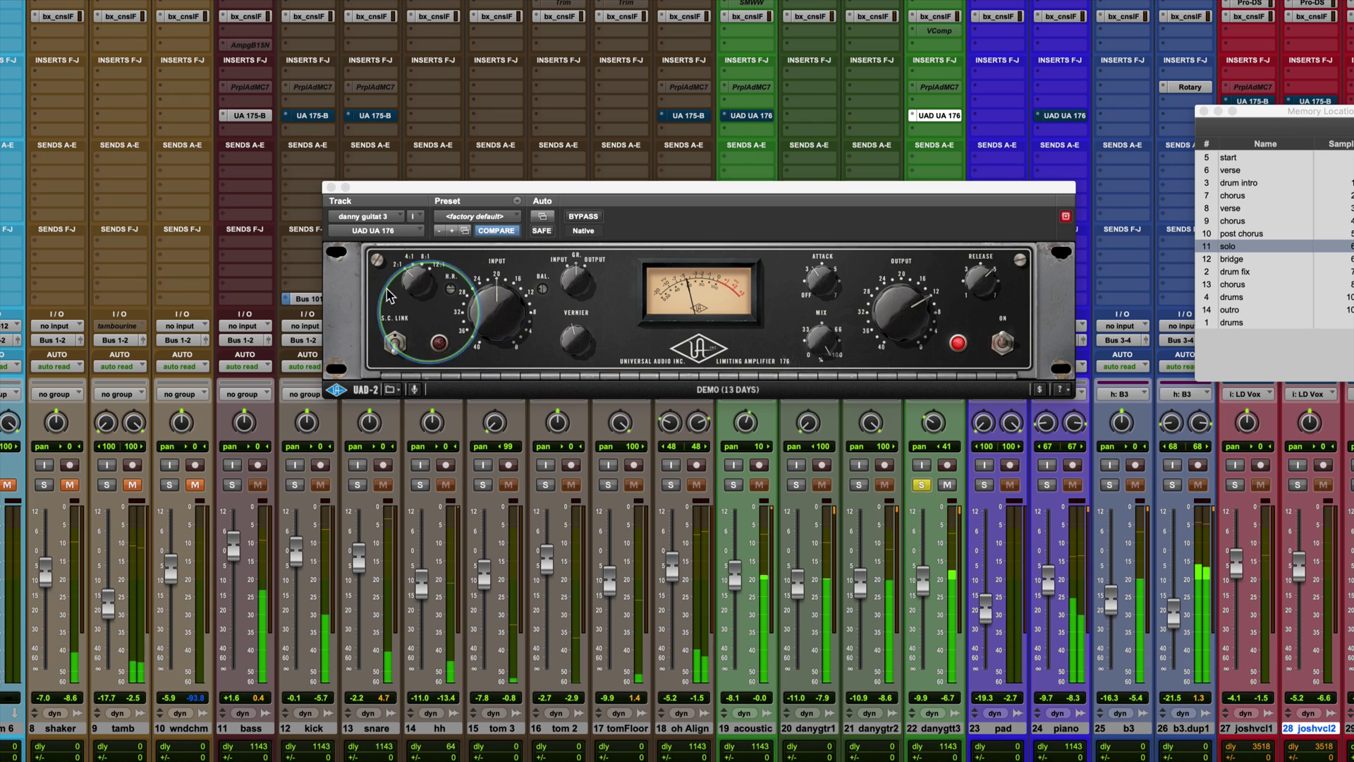
{"action": "left_click_drag", "start_coordinate": [480, 309], "coordinate": [479, 305]}
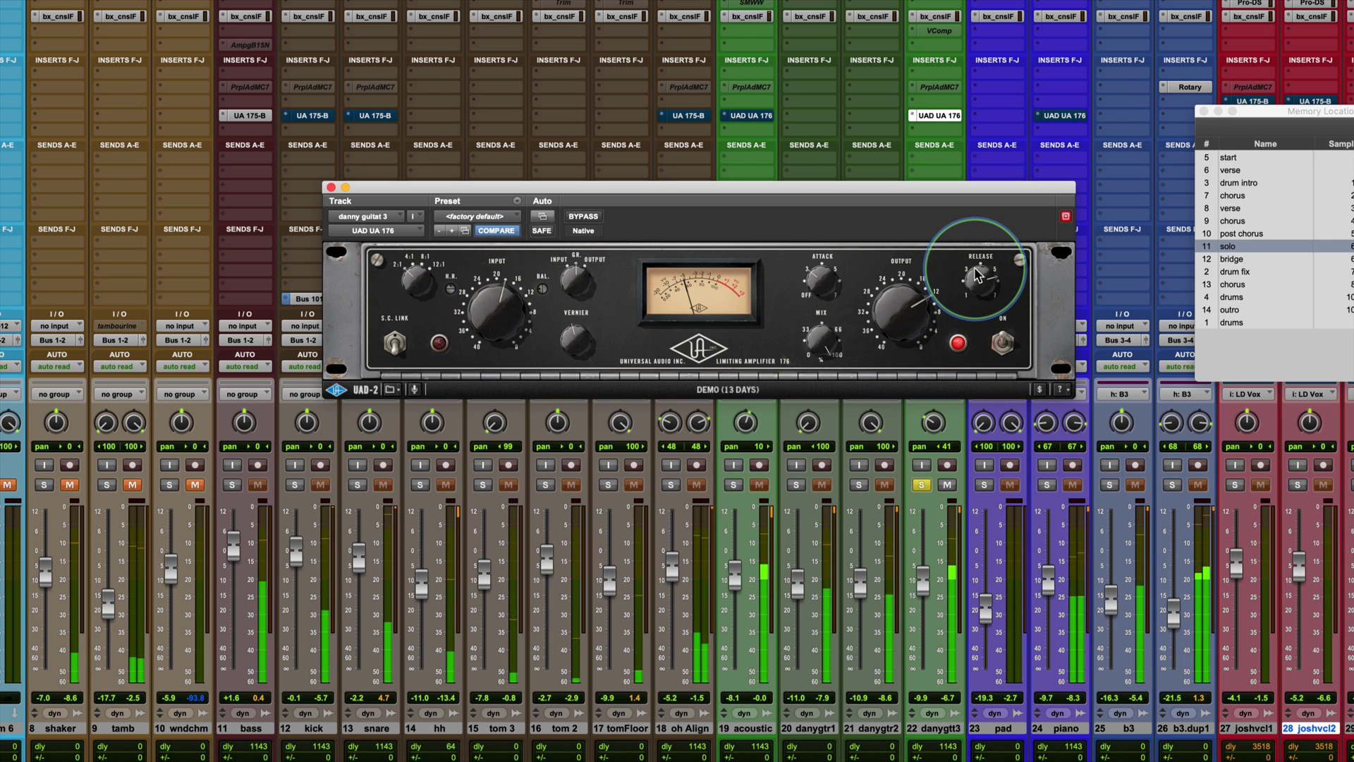
{"action": "left_click", "coordinate": [577, 219]}
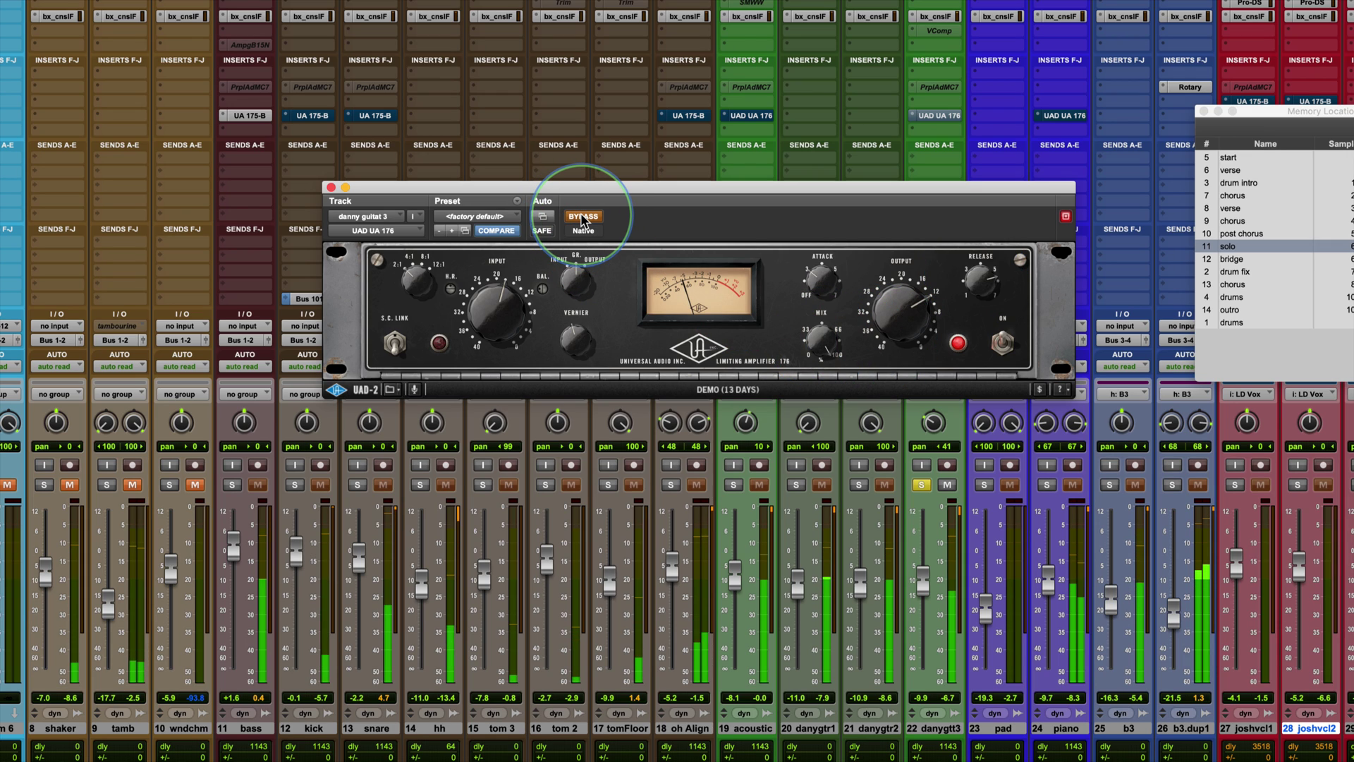
{"action": "left_click", "coordinate": [582, 221]}
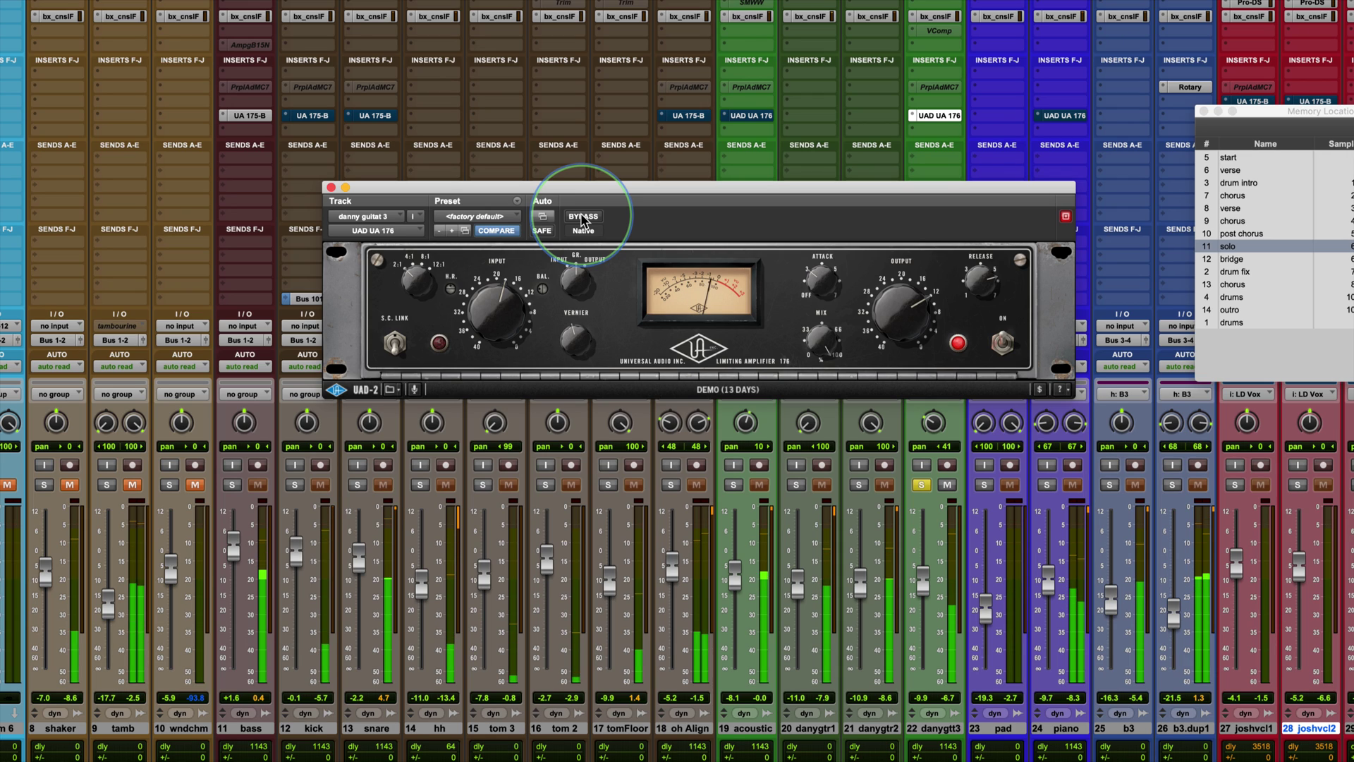
{"action": "left_click", "coordinate": [584, 221]}
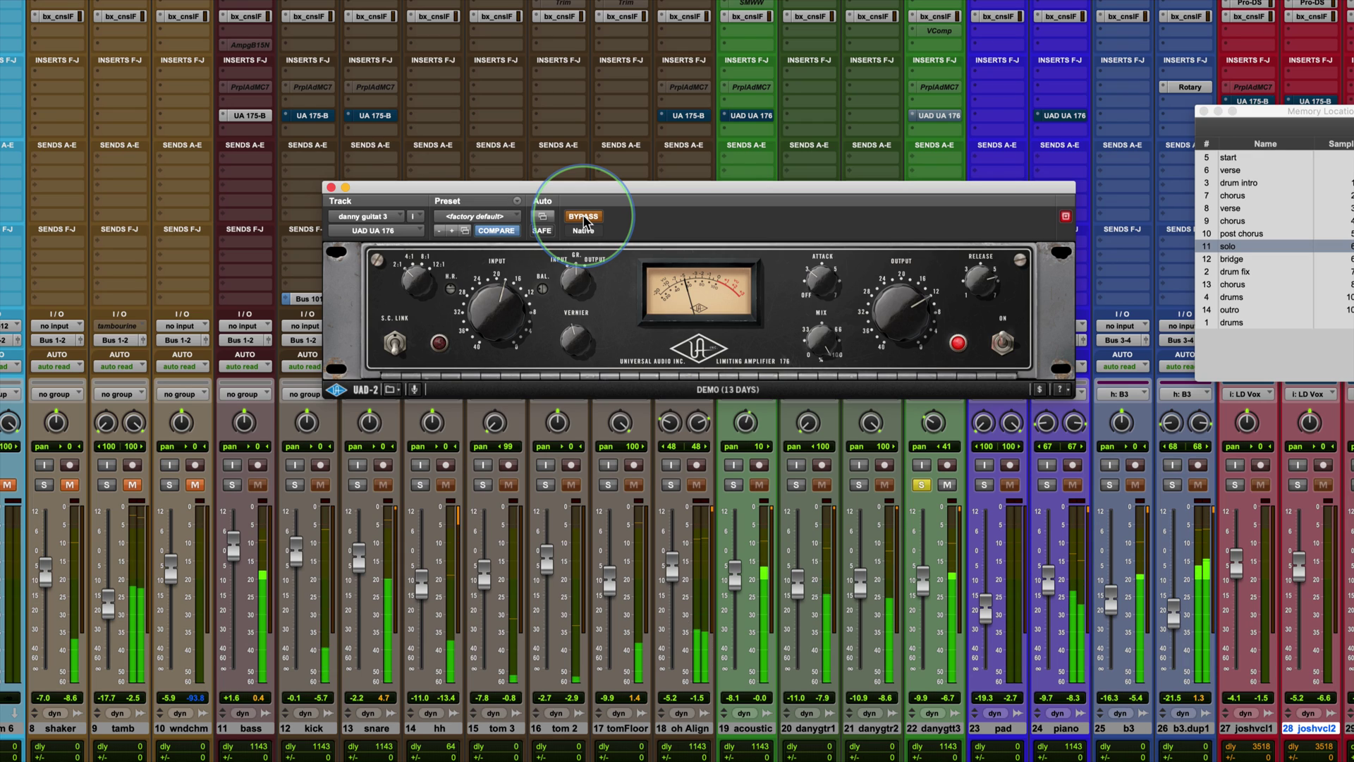
{"action": "left_click", "coordinate": [584, 221]}
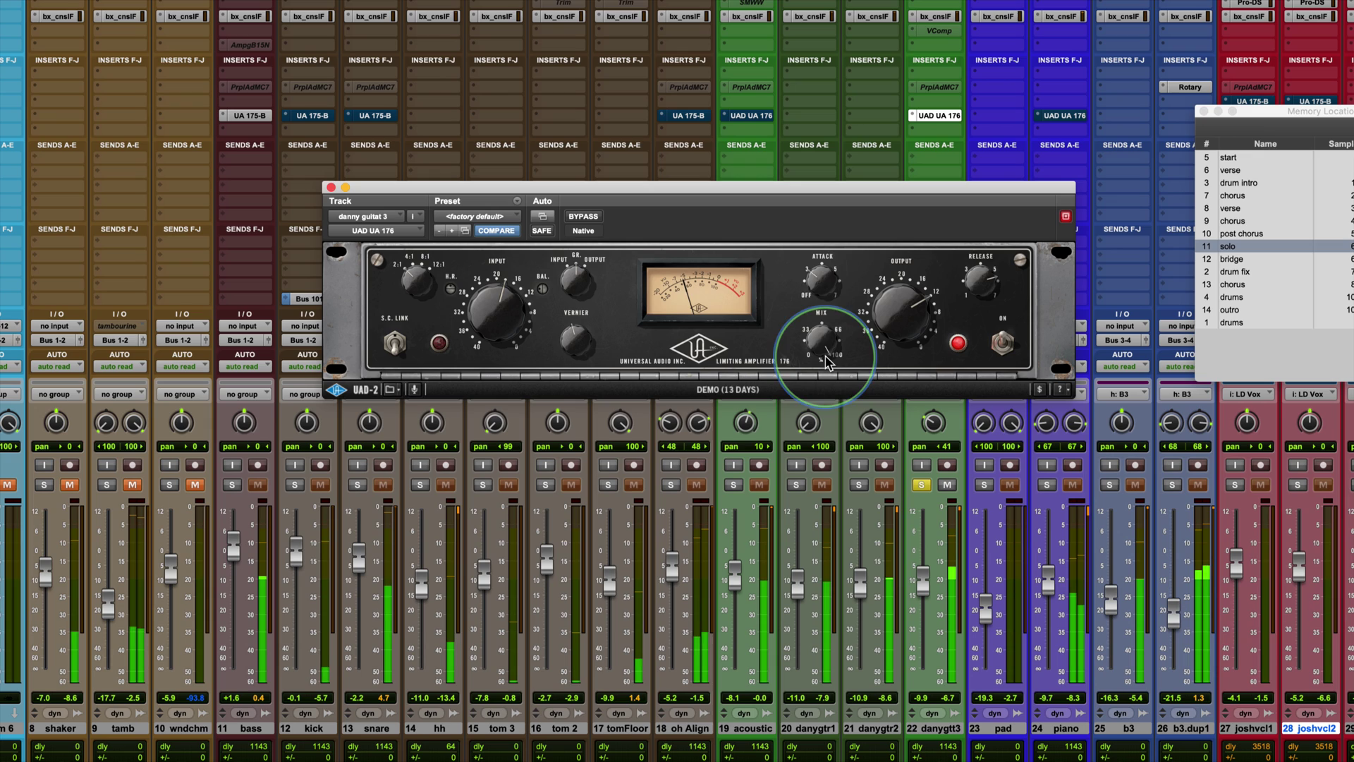
{"action": "left_click", "coordinate": [583, 218]}
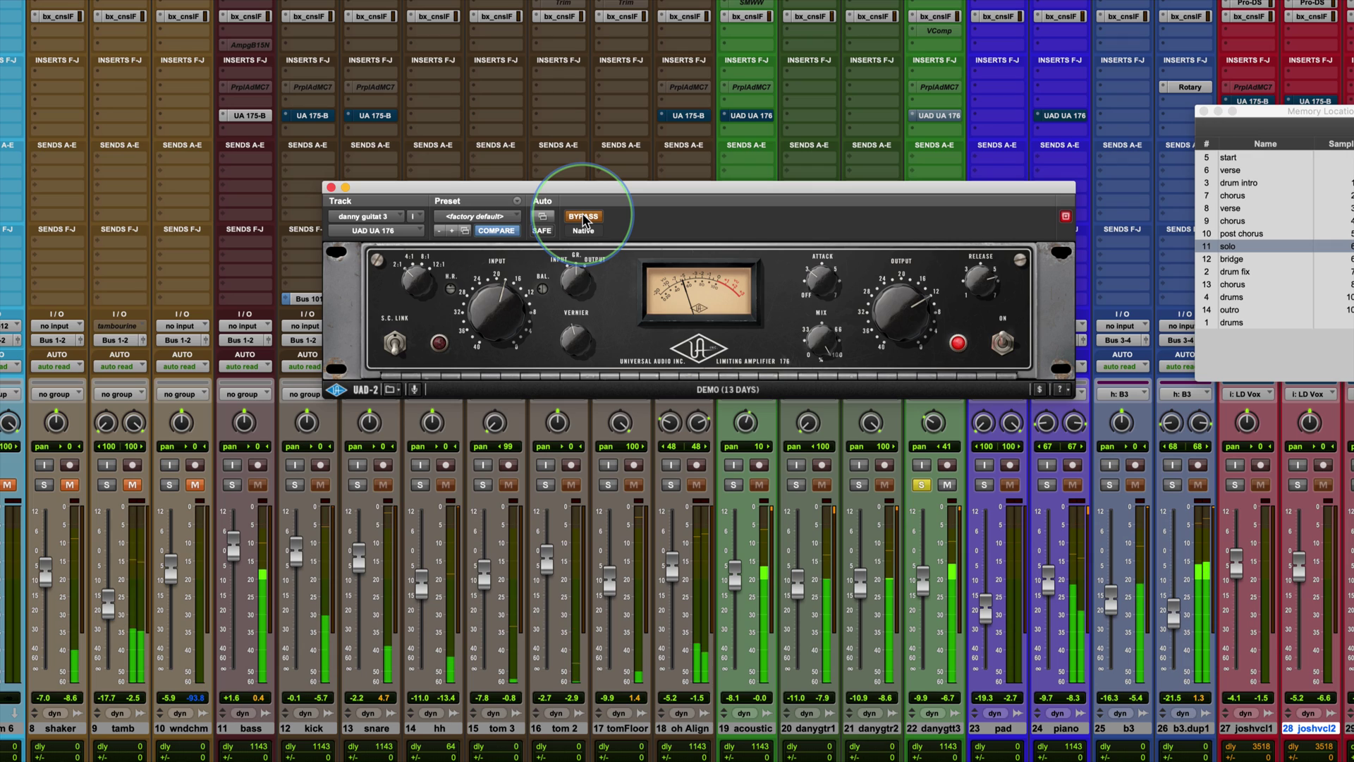
{"action": "left_click", "coordinate": [583, 218]}
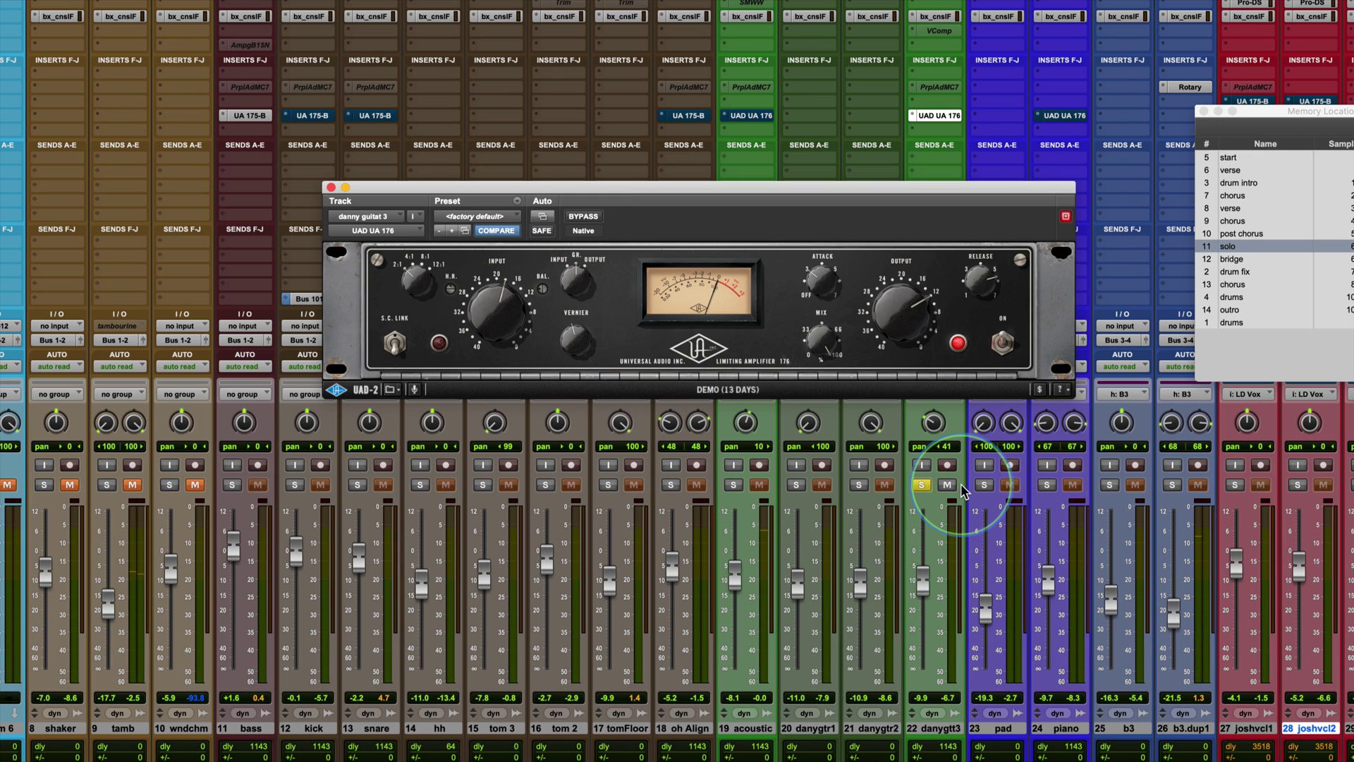
Unsolo guitar track 22 and pull the bass track's fader down in the full mix.
{"action": "left_click", "coordinate": [923, 485]}
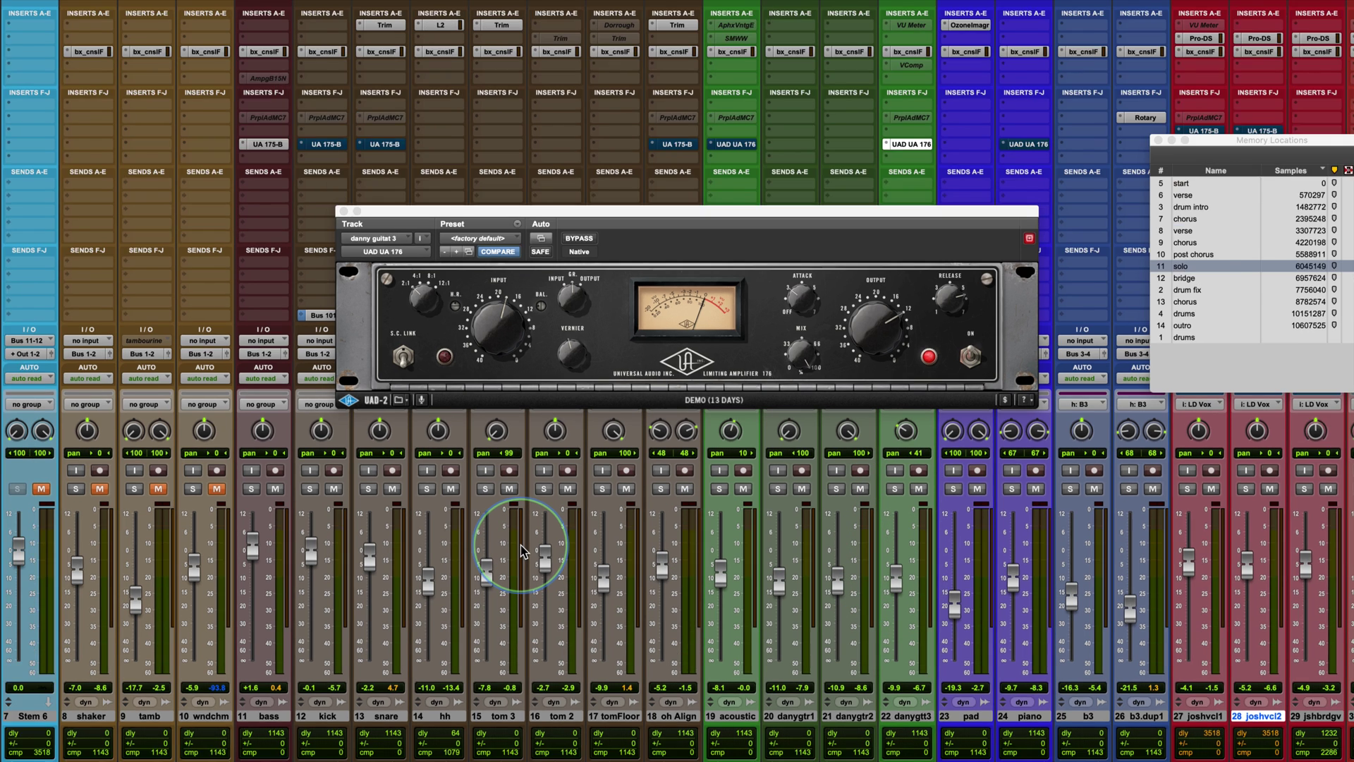
{"action": "left_click_drag", "start_coordinate": [262, 559], "coordinate": [262, 586]}
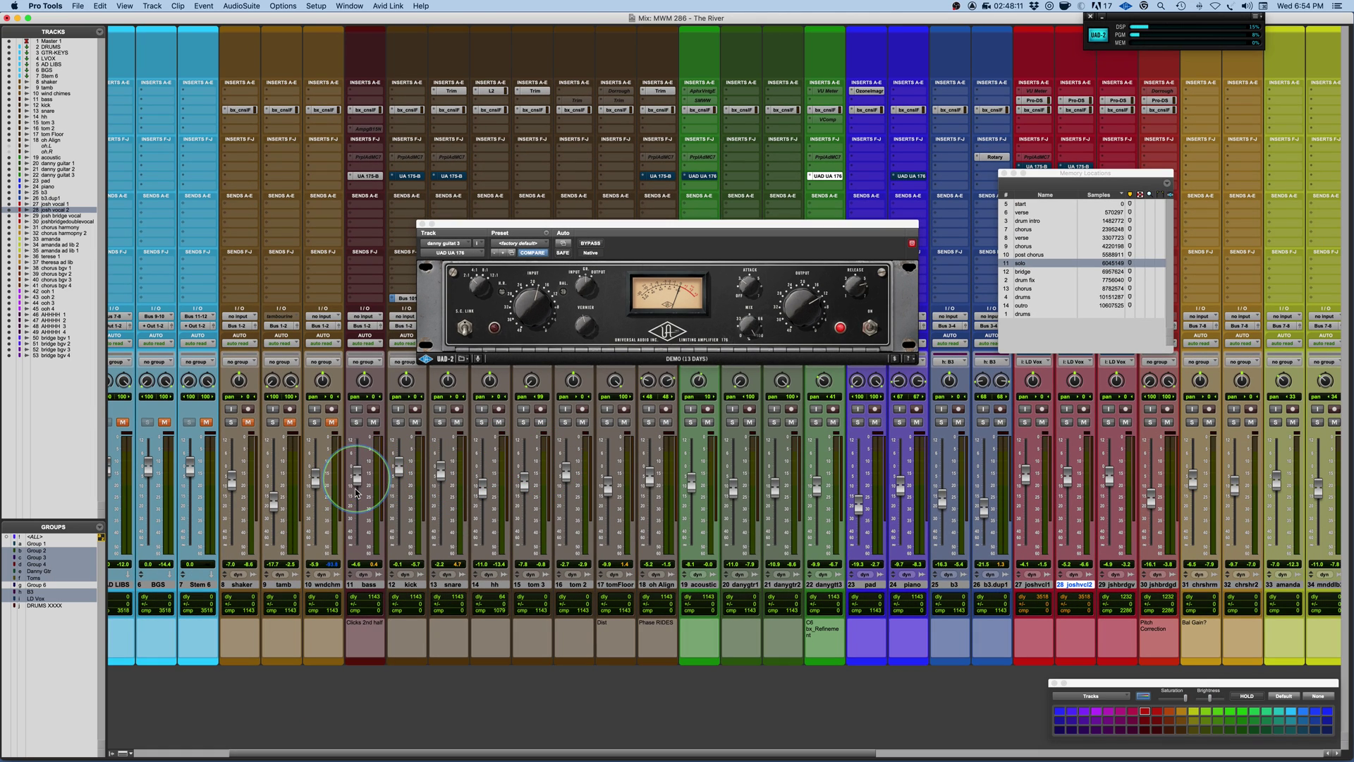
{"action": "left_click_drag", "start_coordinate": [356, 494], "coordinate": [356, 503]}
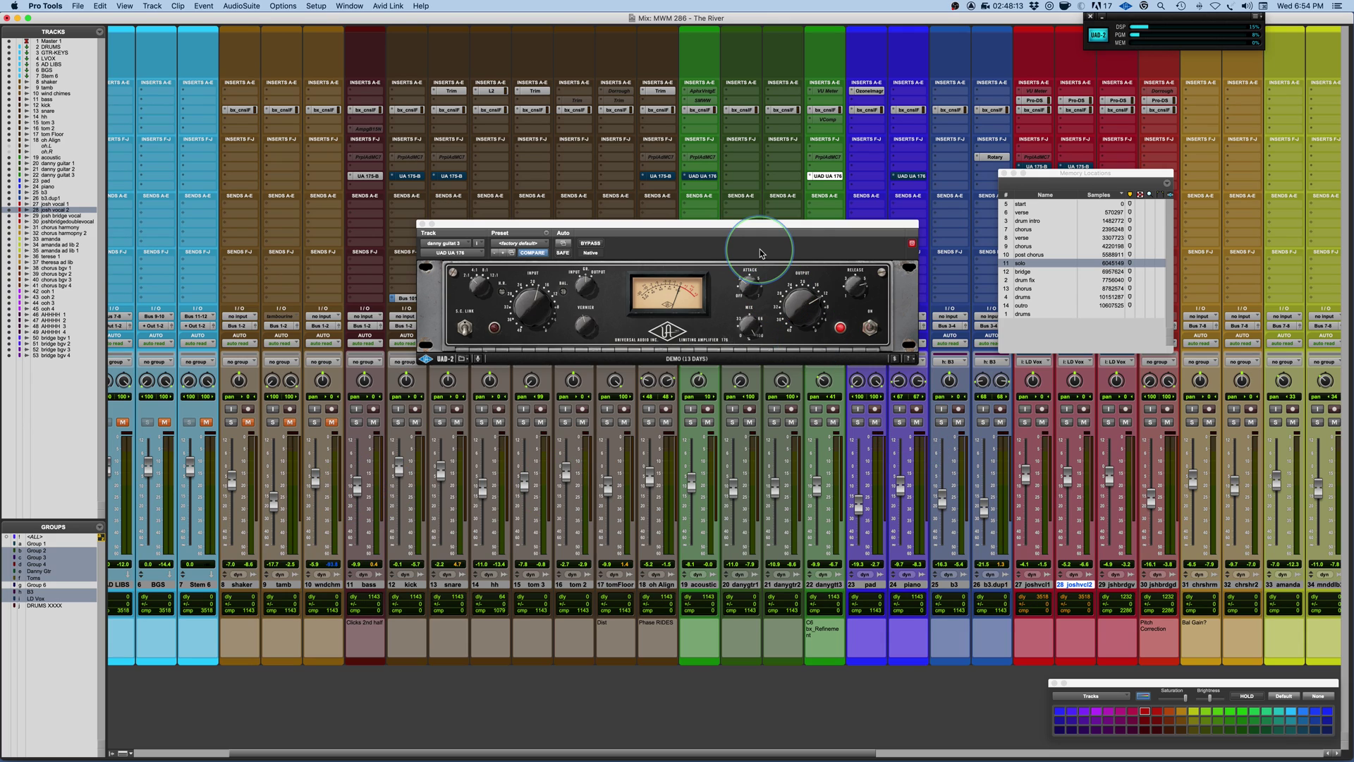
Play the solo section with the full mix and compare the UA 176 on guitar track 22 repeatedly with bypass.
{"action": "left_click_drag", "start_coordinate": [792, 223], "coordinate": [805, 232]}
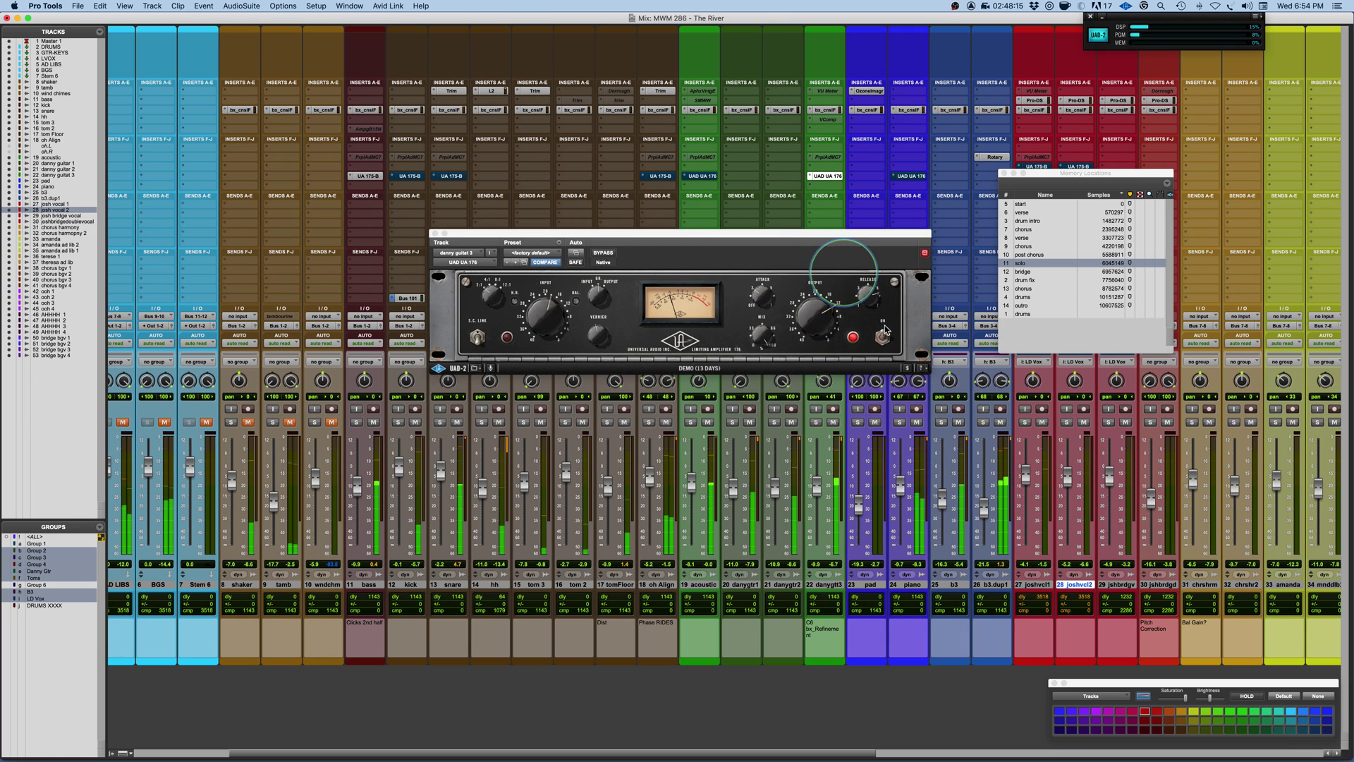
{"action": "left_click", "coordinate": [607, 256]}
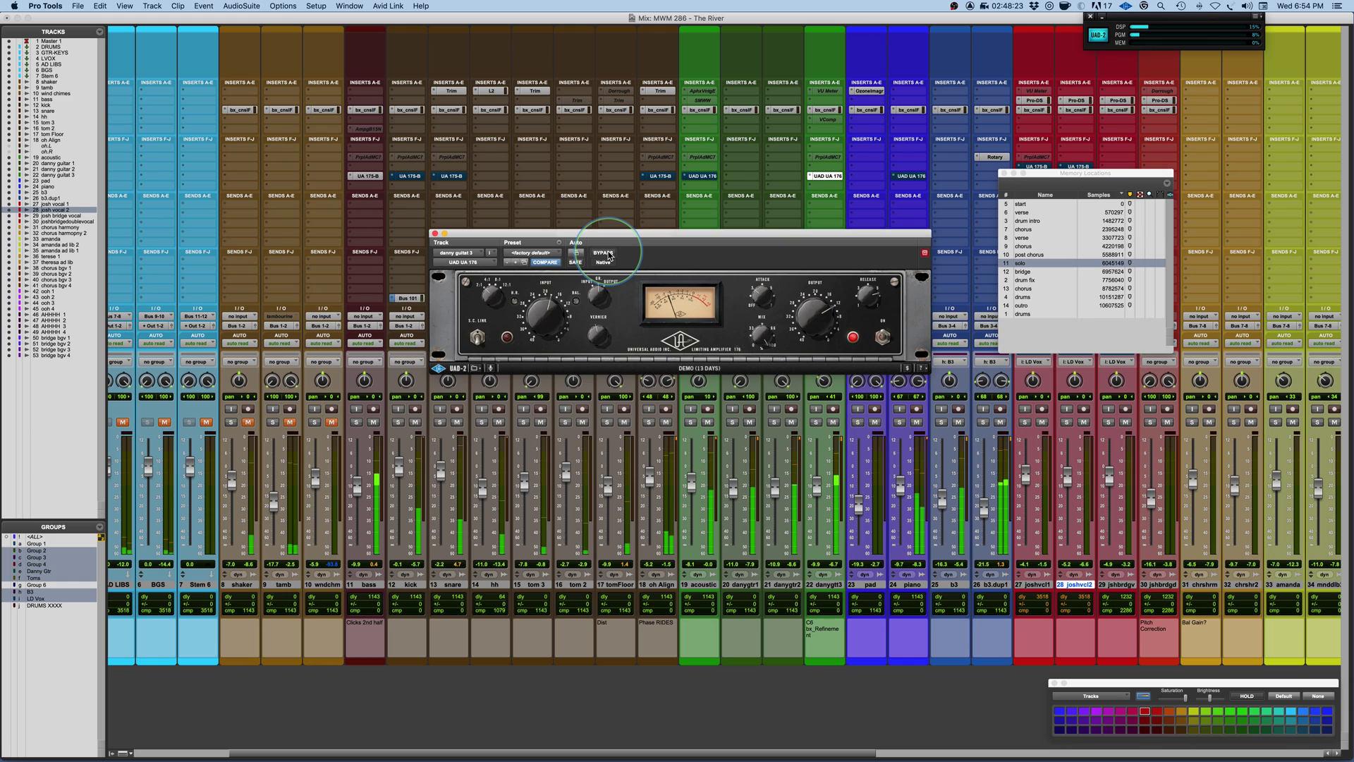
{"action": "left_click_drag", "start_coordinate": [643, 233], "coordinate": [637, 227]}
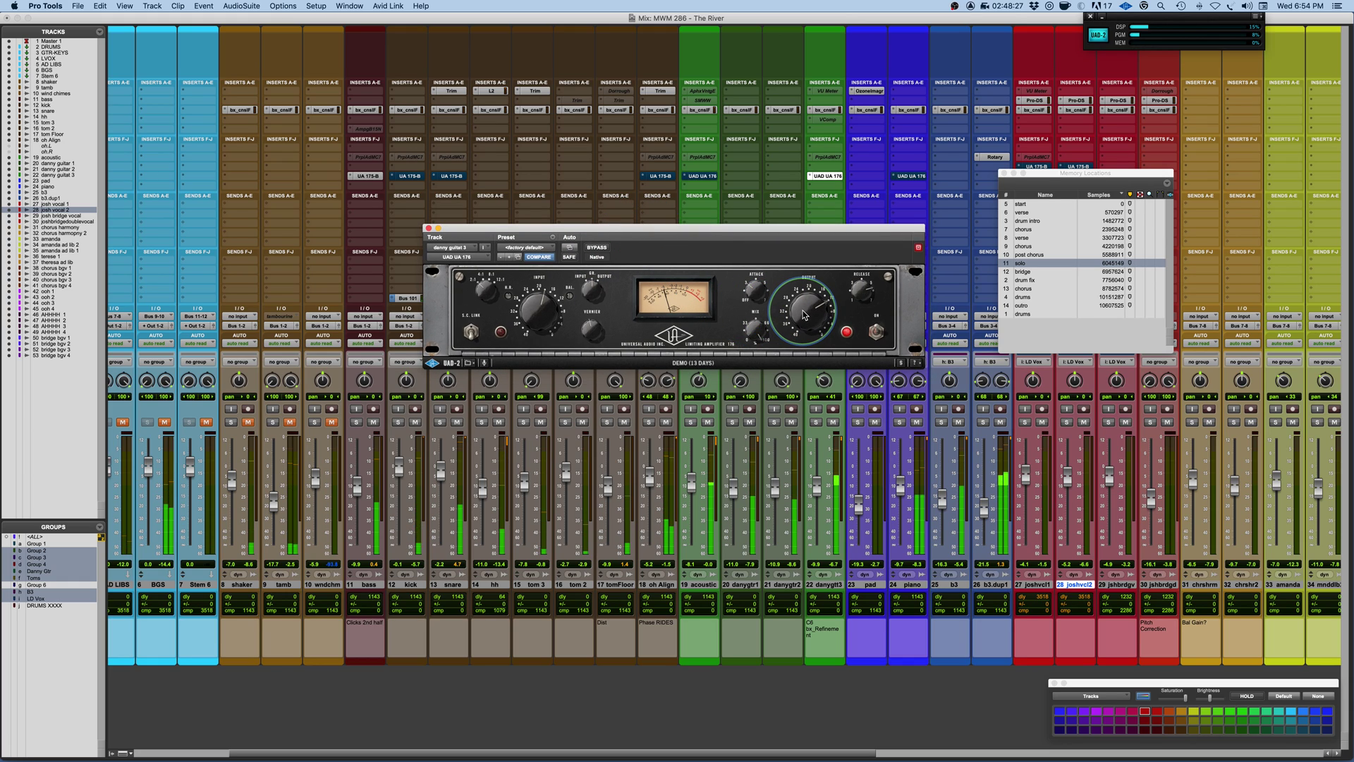
{"action": "left_click_drag", "start_coordinate": [821, 494], "coordinate": [818, 488]}
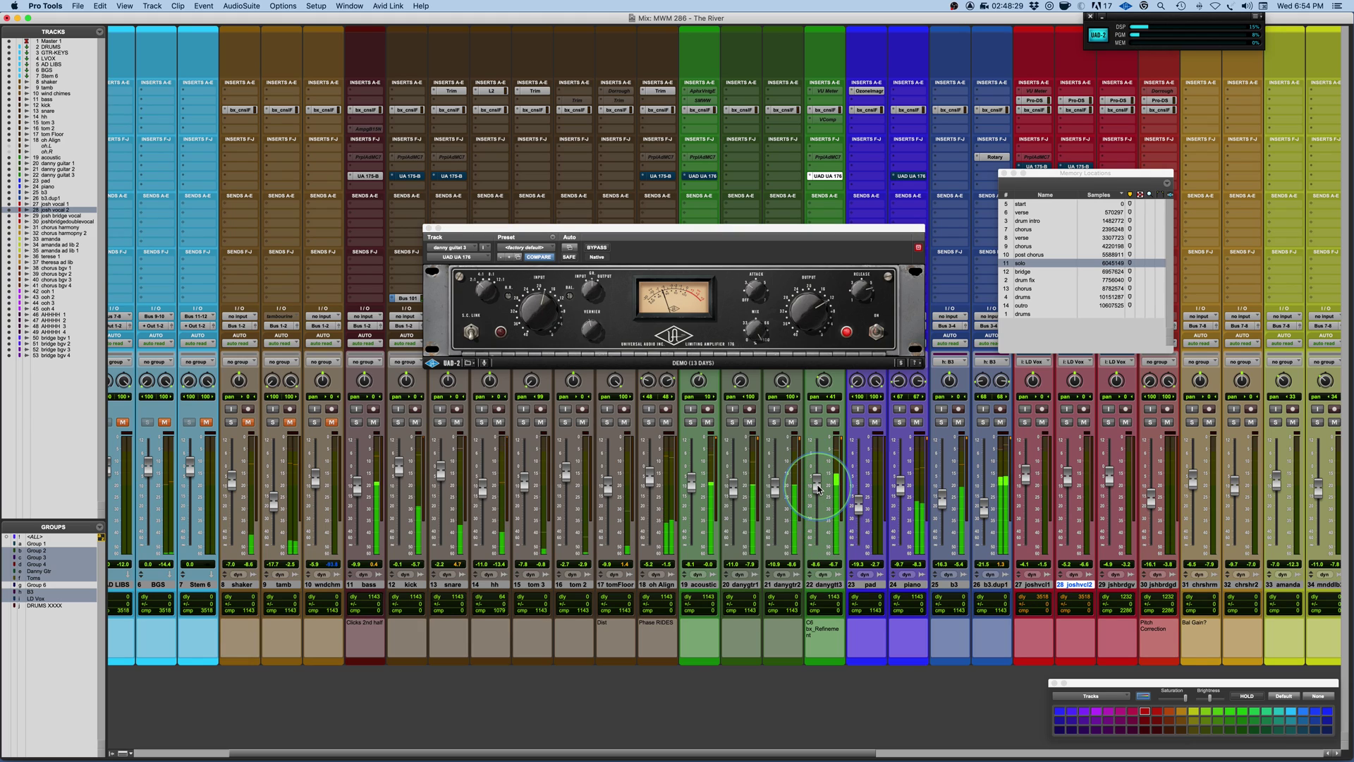
{"action": "left_click", "coordinate": [597, 248]}
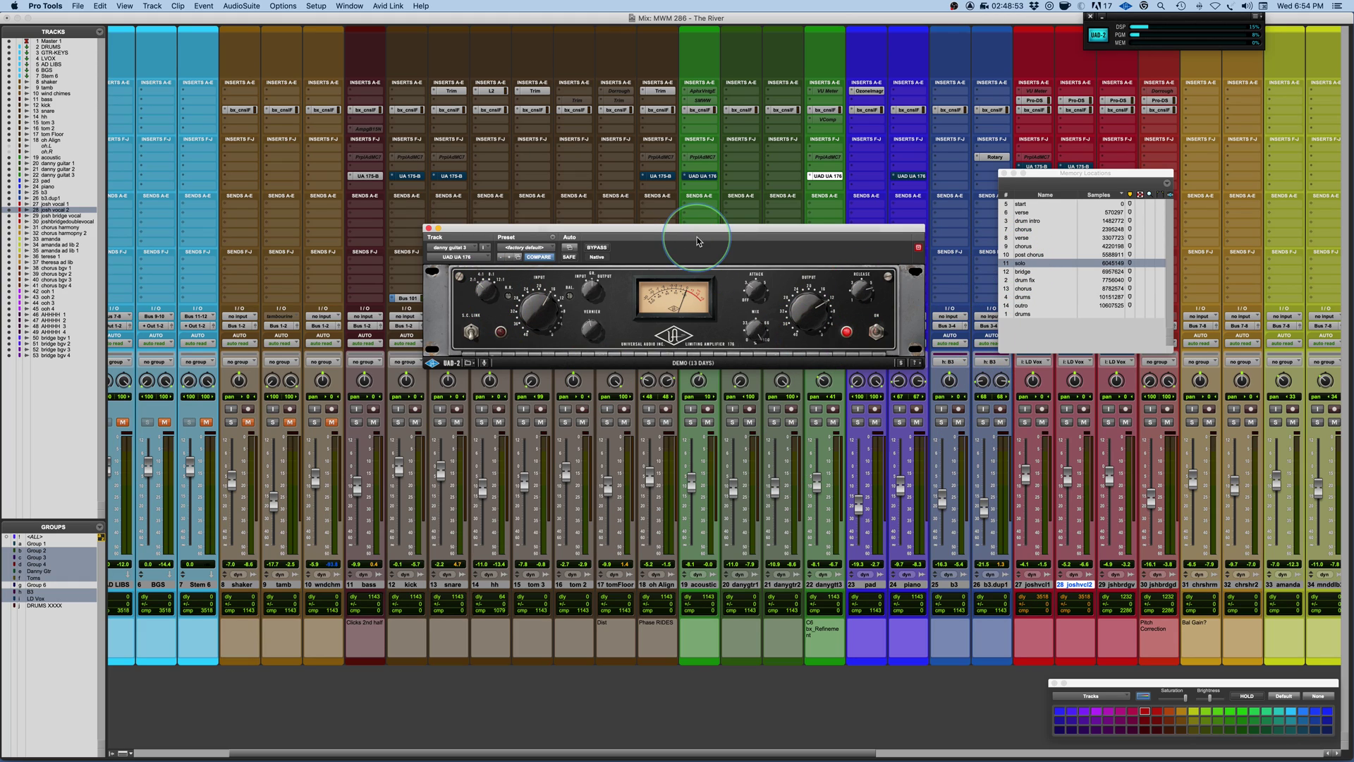
{"action": "key", "text": "space"}
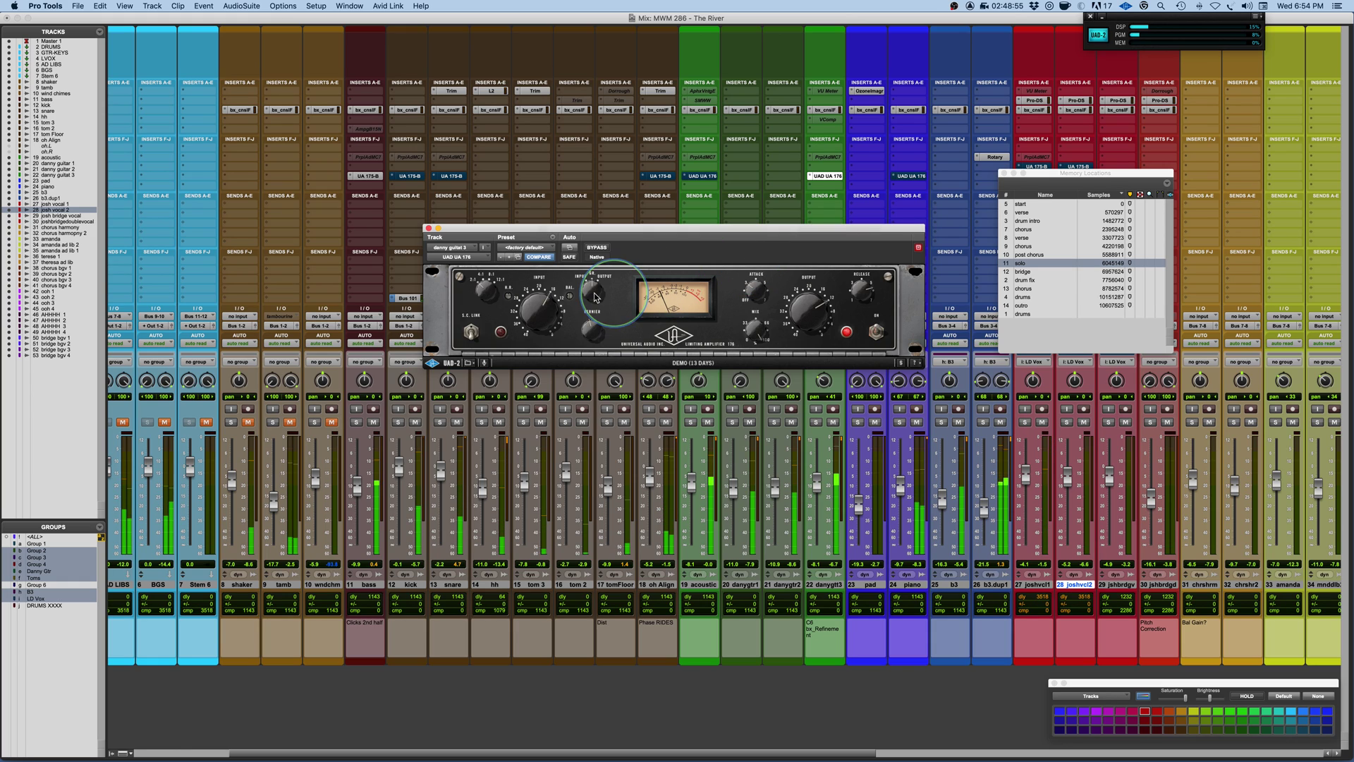
{"action": "left_click", "coordinate": [599, 248]}
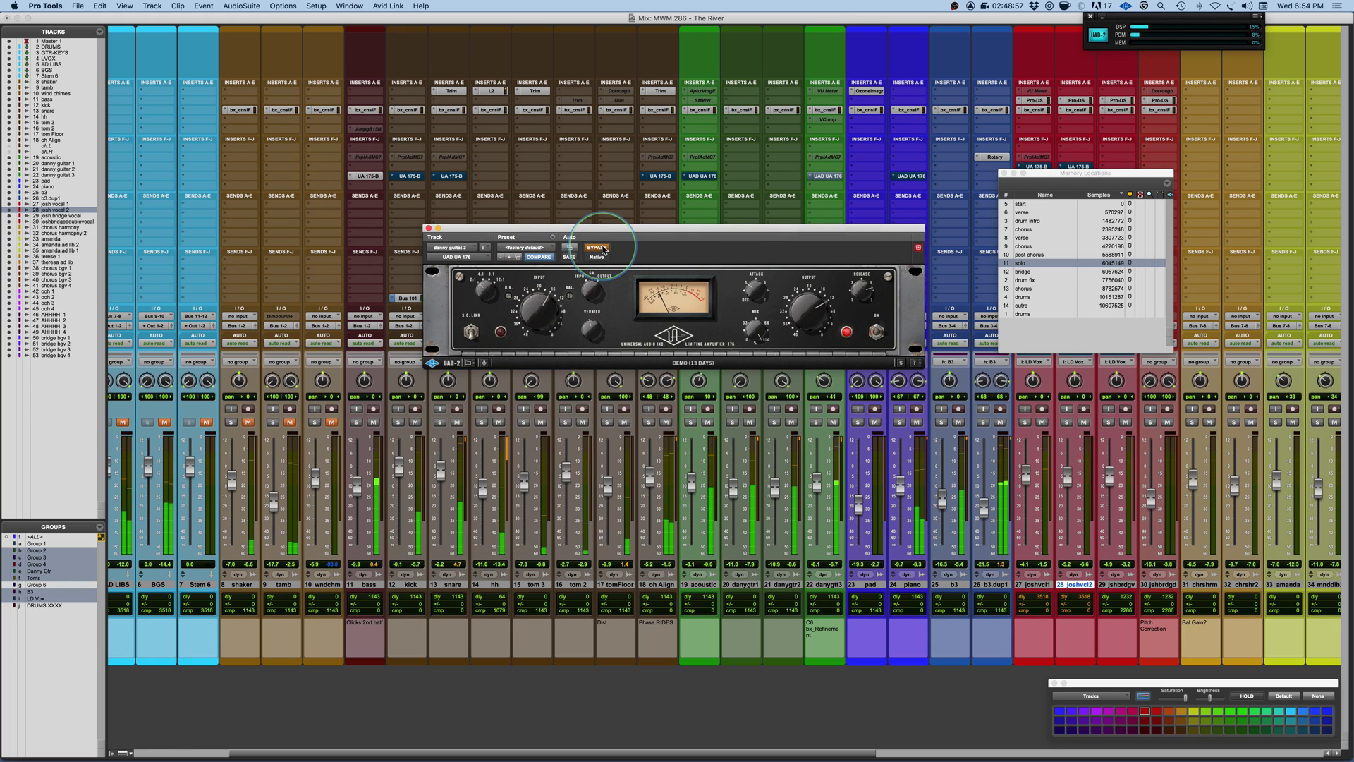
{"action": "left_click", "coordinate": [599, 247]}
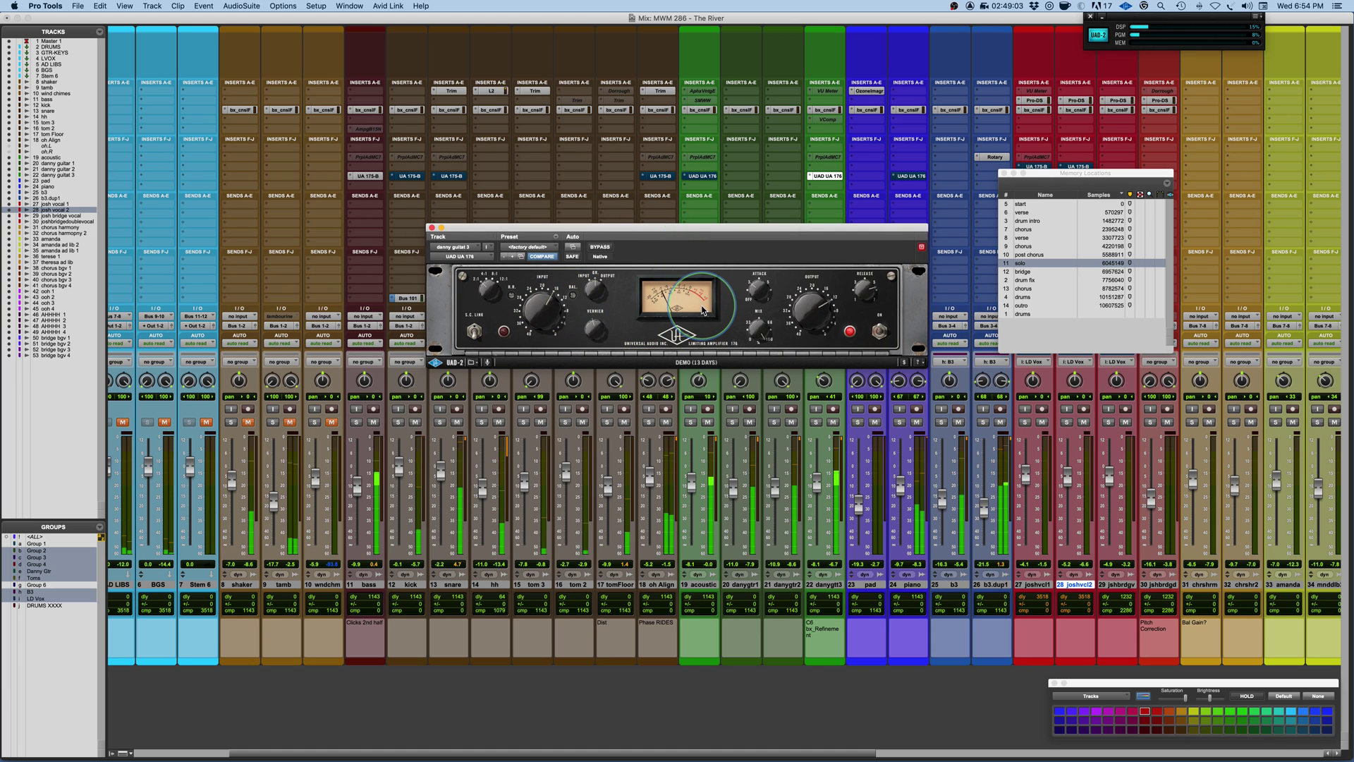
{"action": "left_click", "coordinate": [597, 248]}
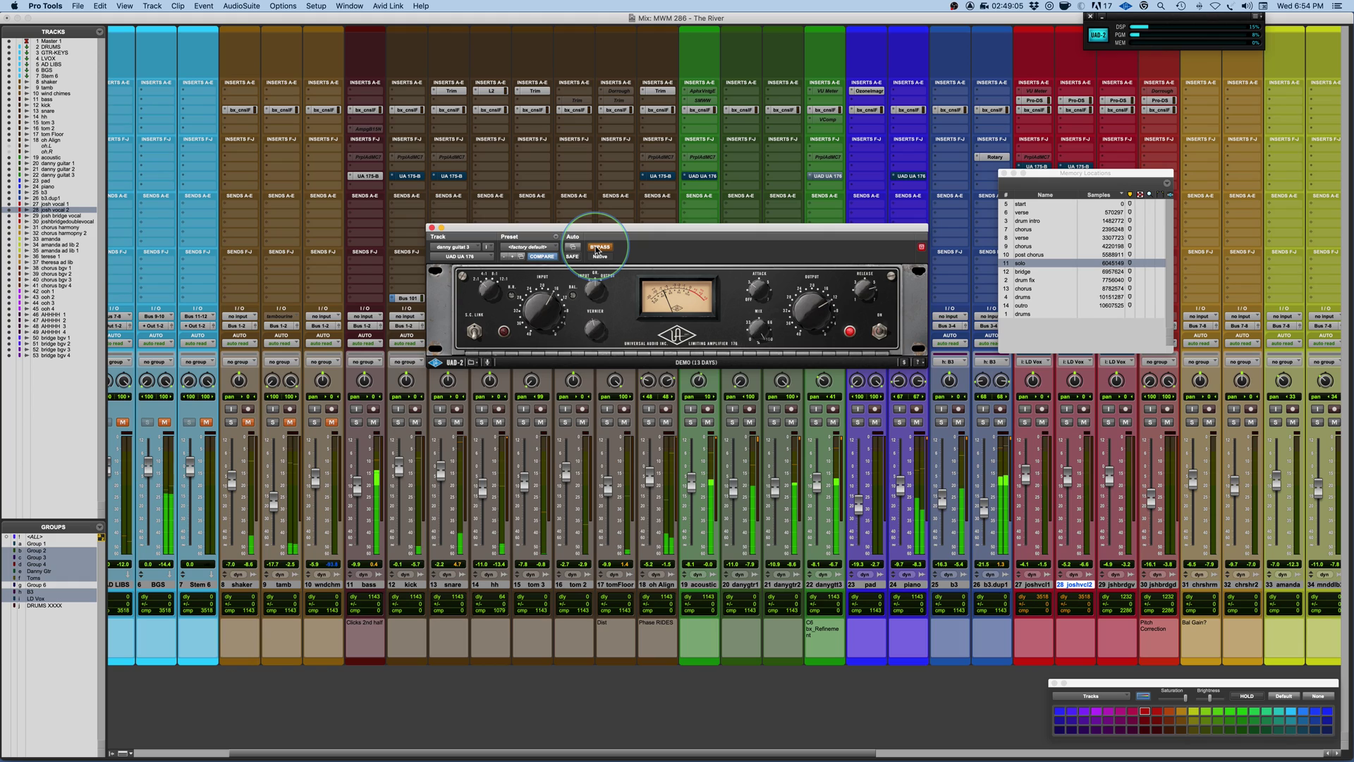
{"action": "left_click", "coordinate": [597, 248]}
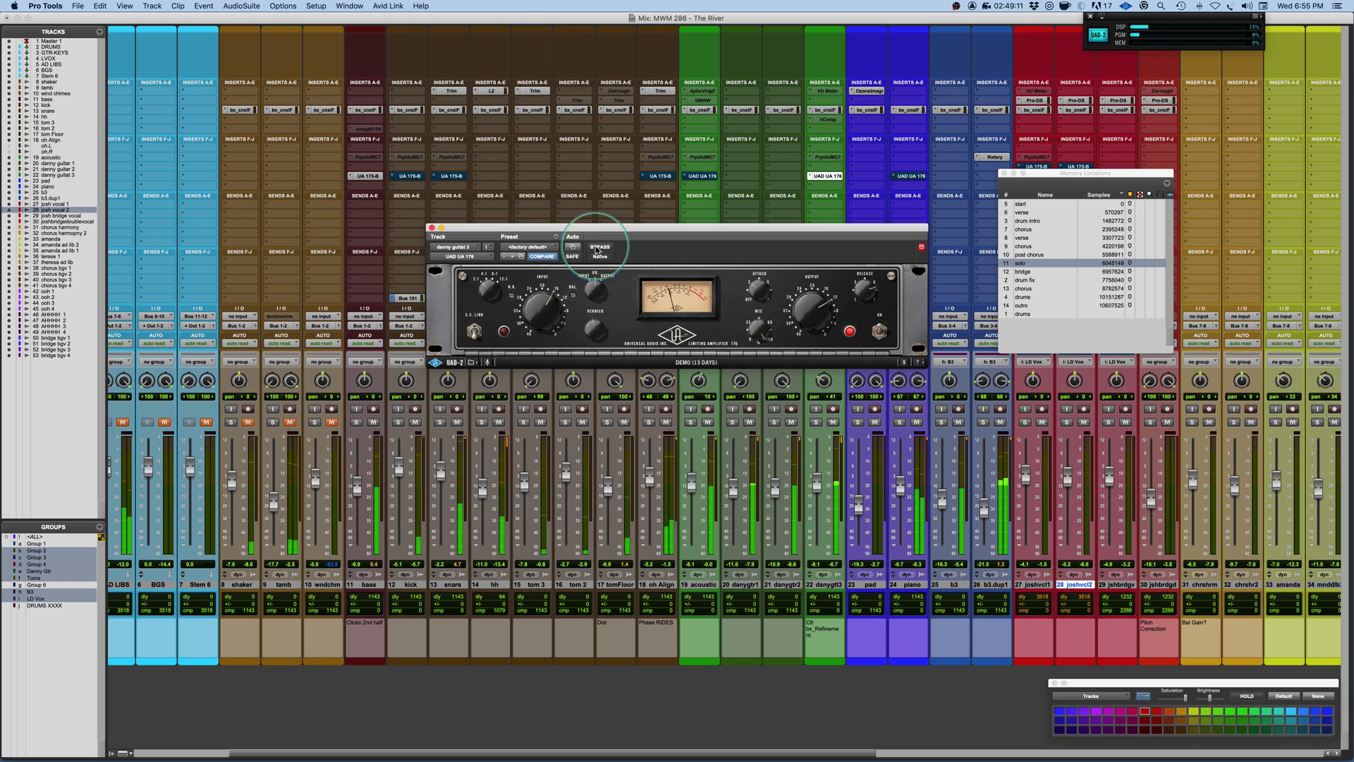
Move the UA 176 plug-in window further down over the mixer and switch to Microsoft PowerPoint.
{"action": "left_click_drag", "start_coordinate": [656, 234], "coordinate": [684, 279]}
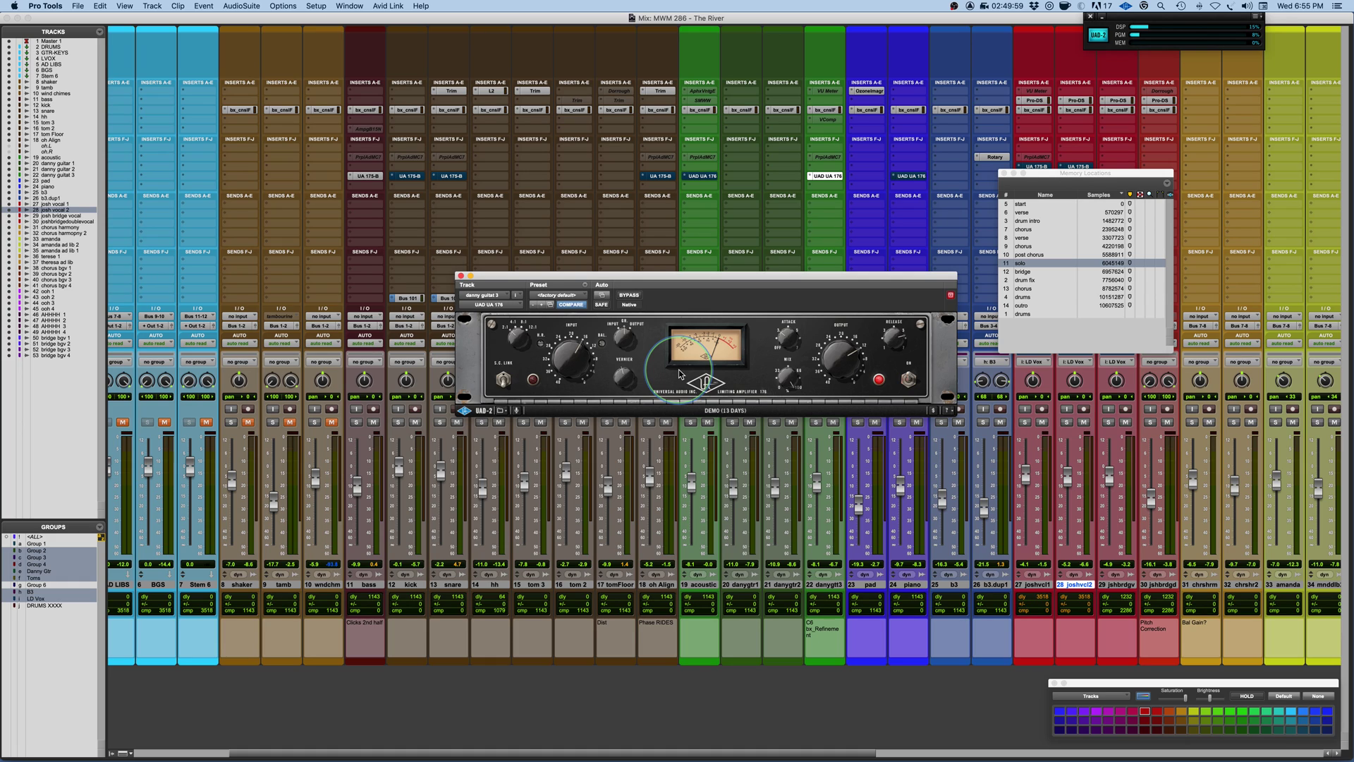
{"action": "key", "text": "super+Tab"}
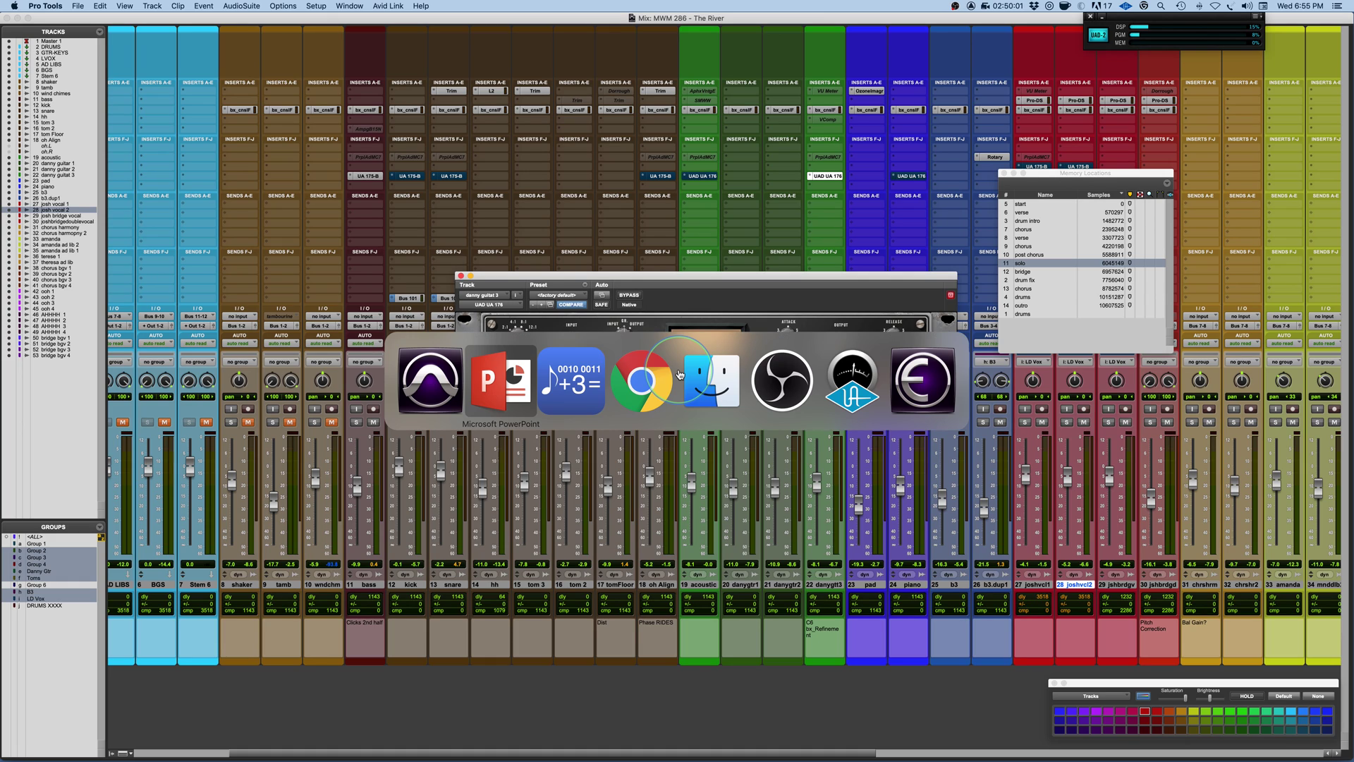